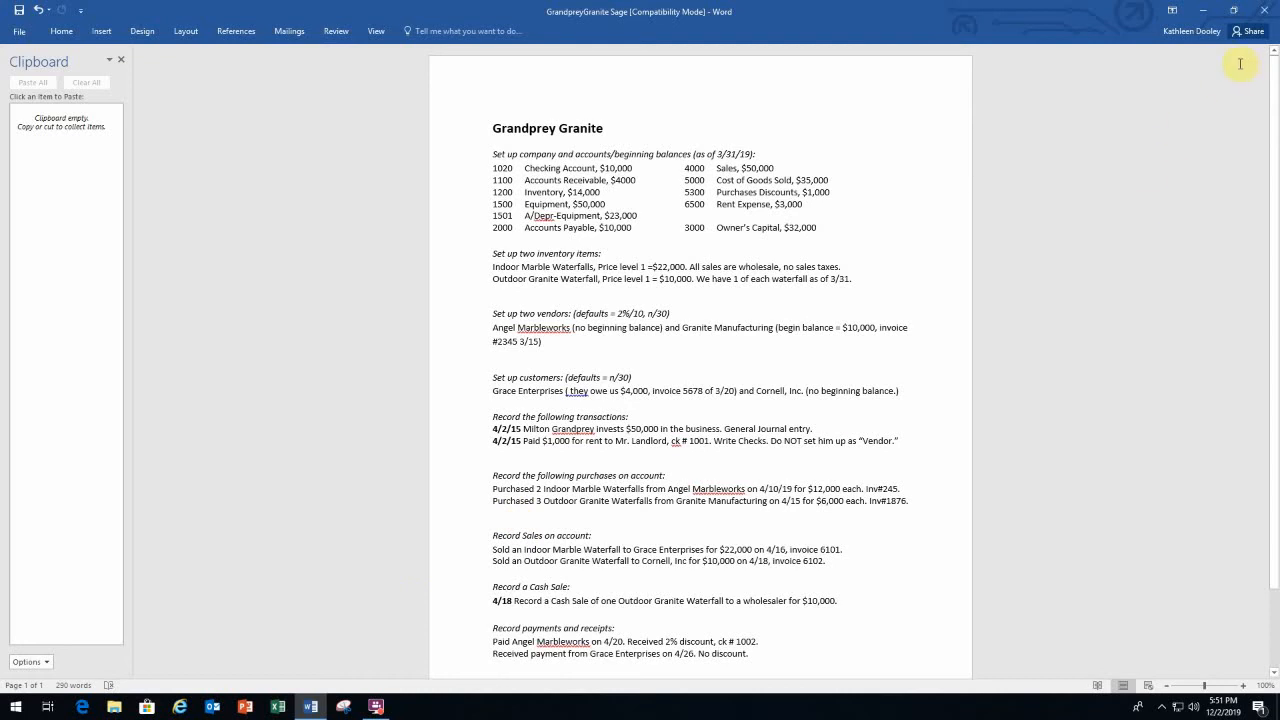
Switch to Sage 50 Accounting 2016 and dismiss the What's New window so it does not display again.
click(1208, 11)
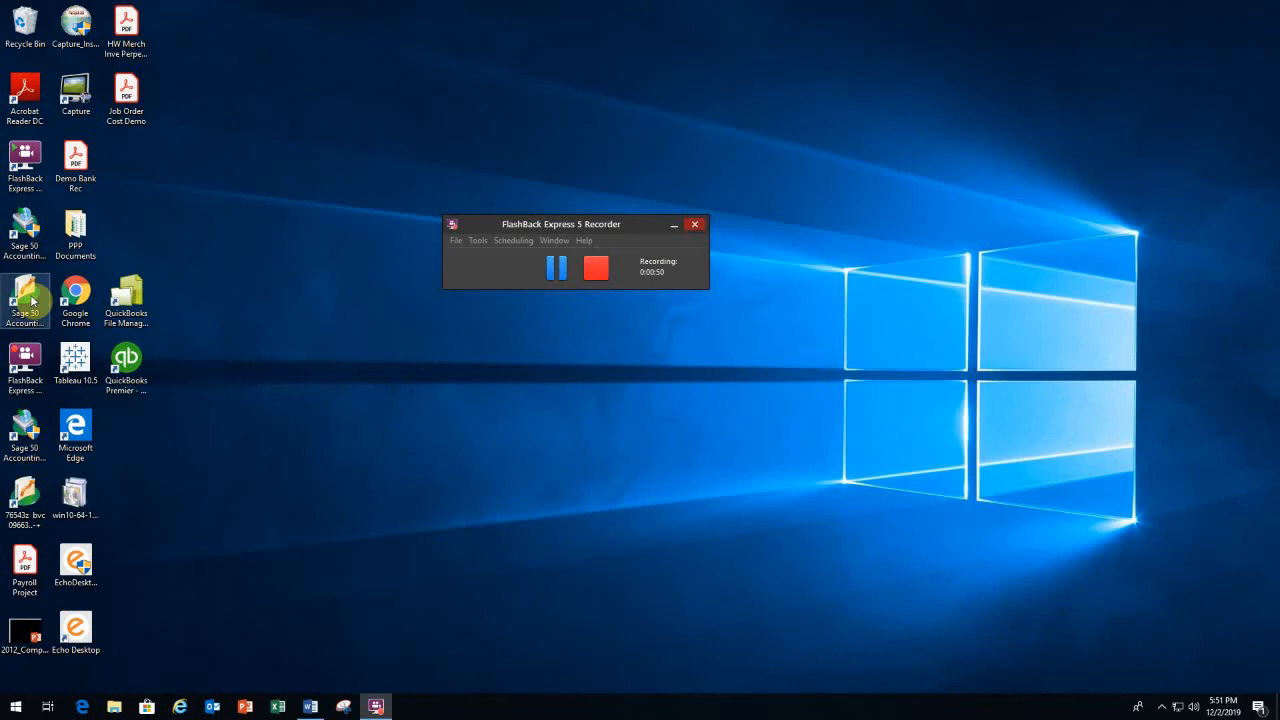
click(32, 300)
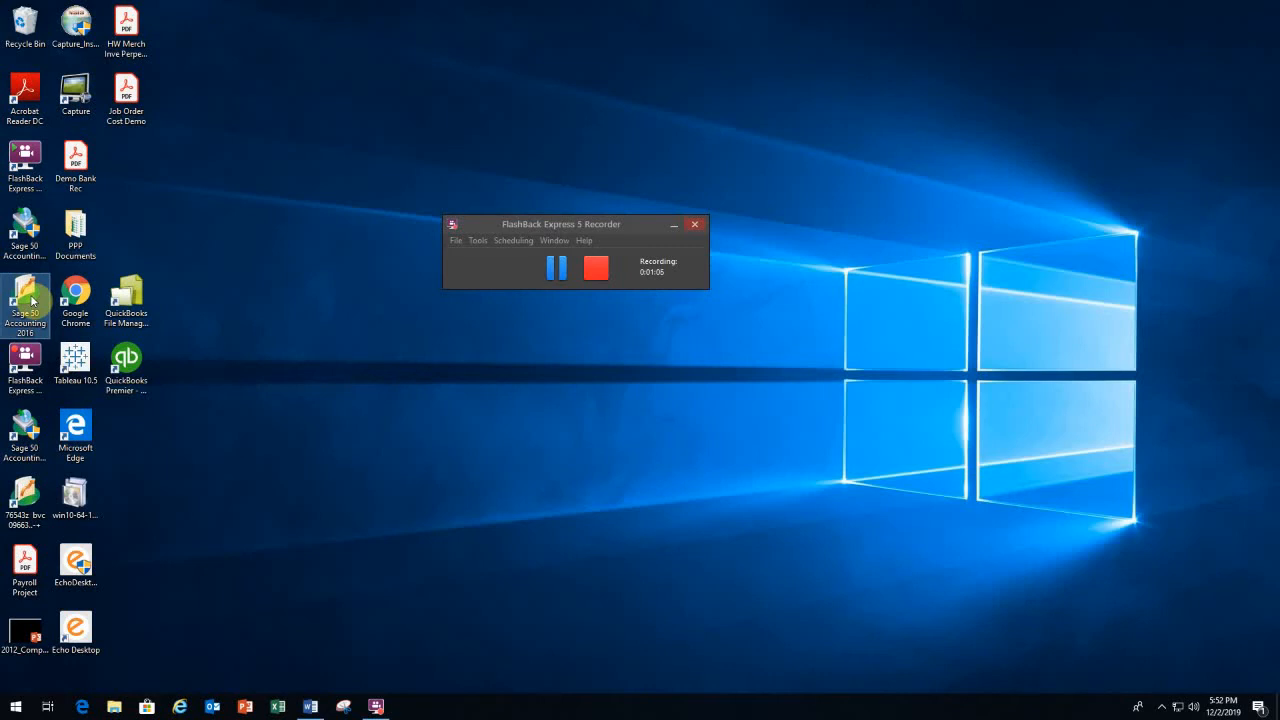
double_click(25, 297)
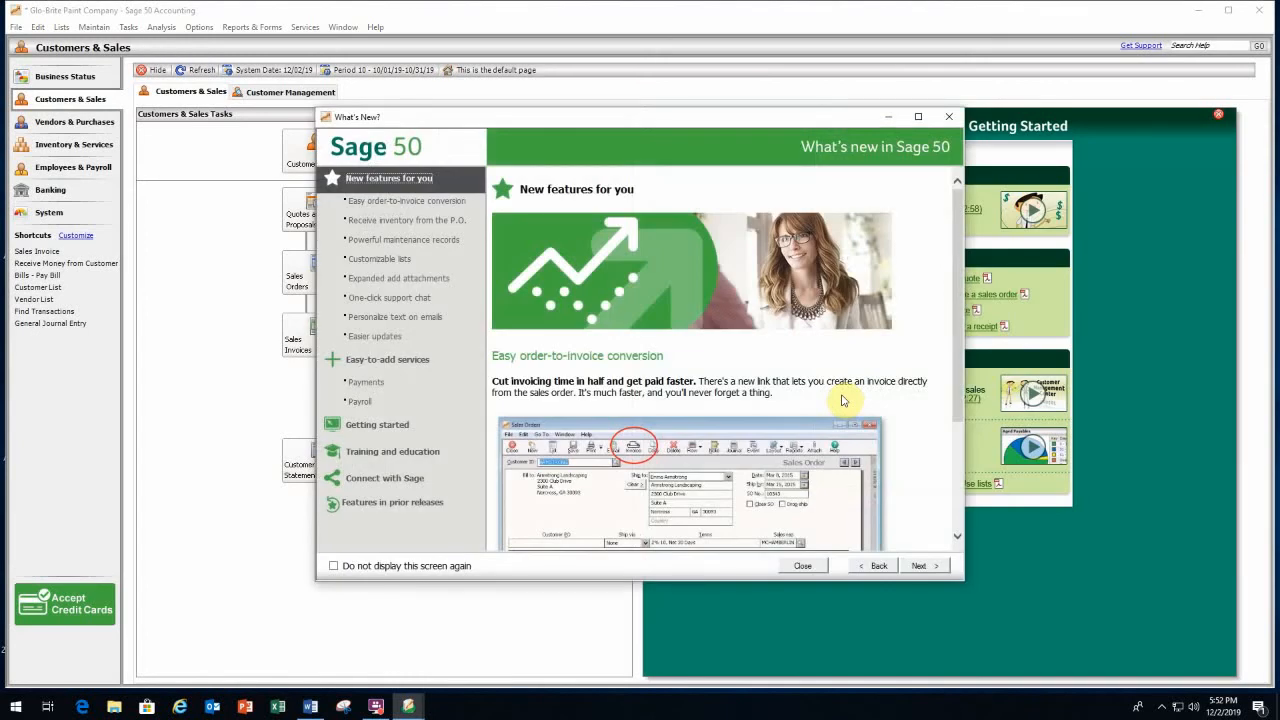
click(334, 566)
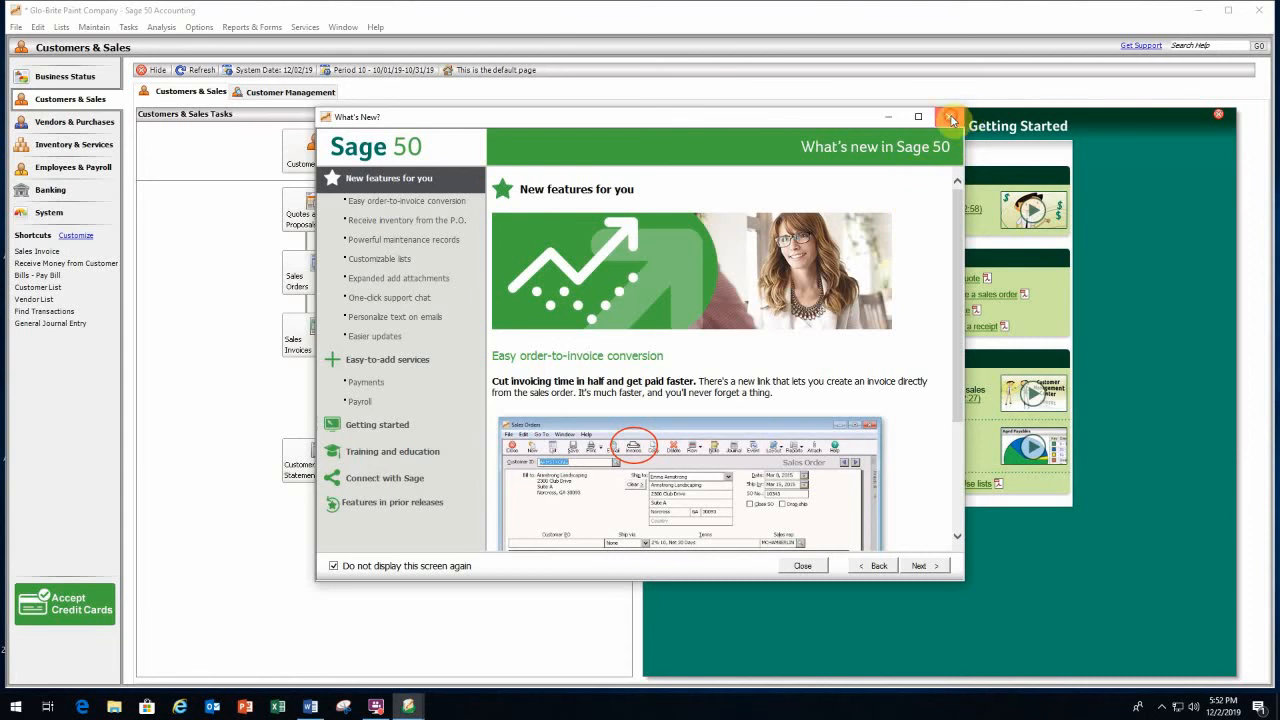
click(951, 118)
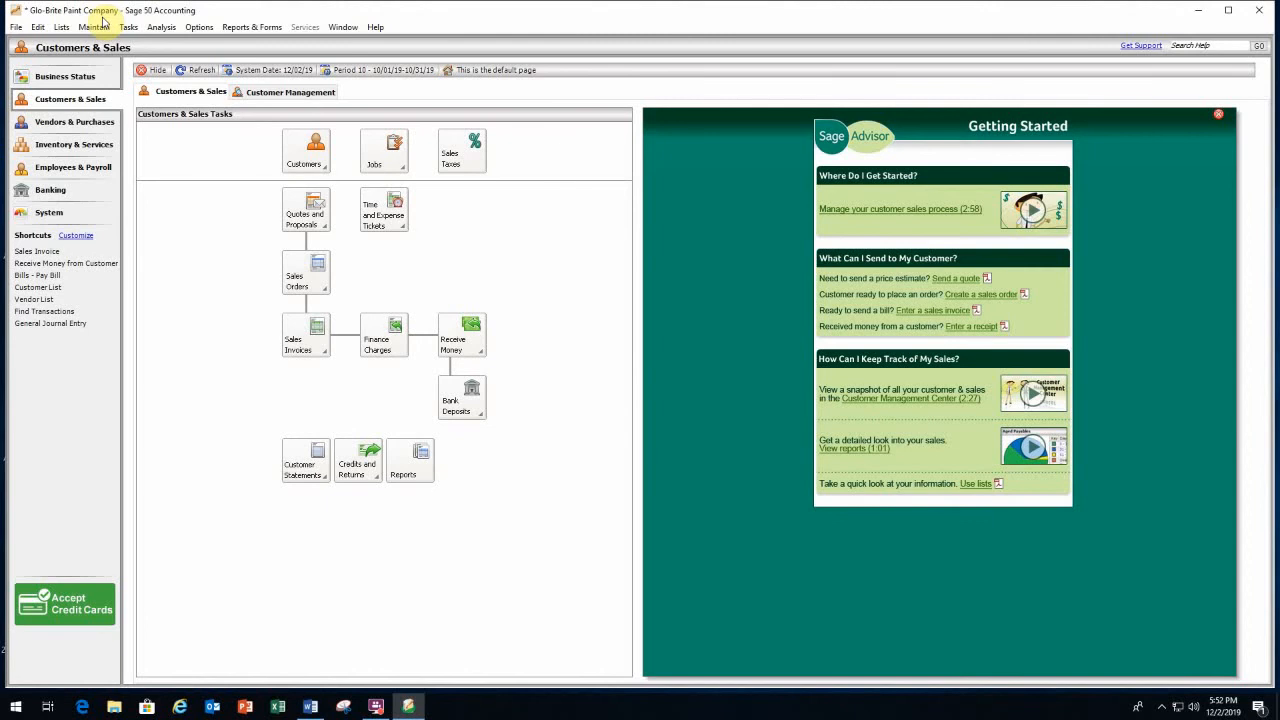
Close the Glo-Brite Paint Company file and look at the available sample companies without opening one.
click(16, 27)
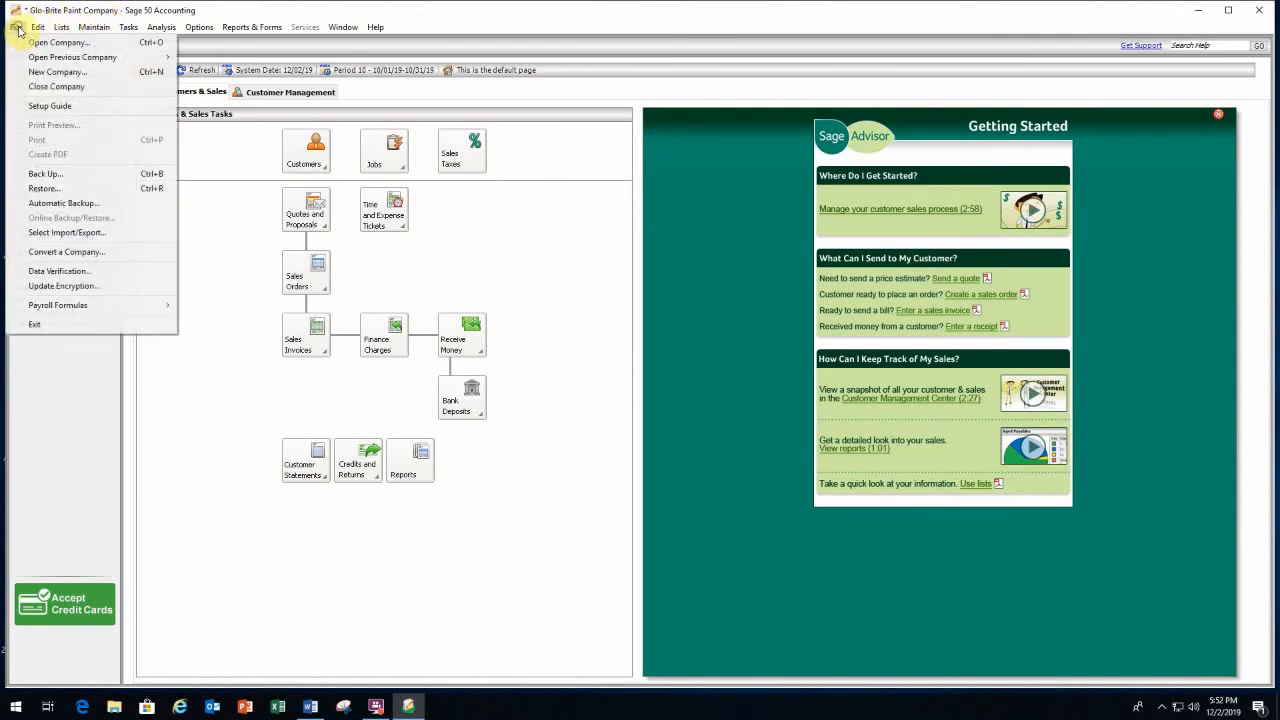
click(57, 88)
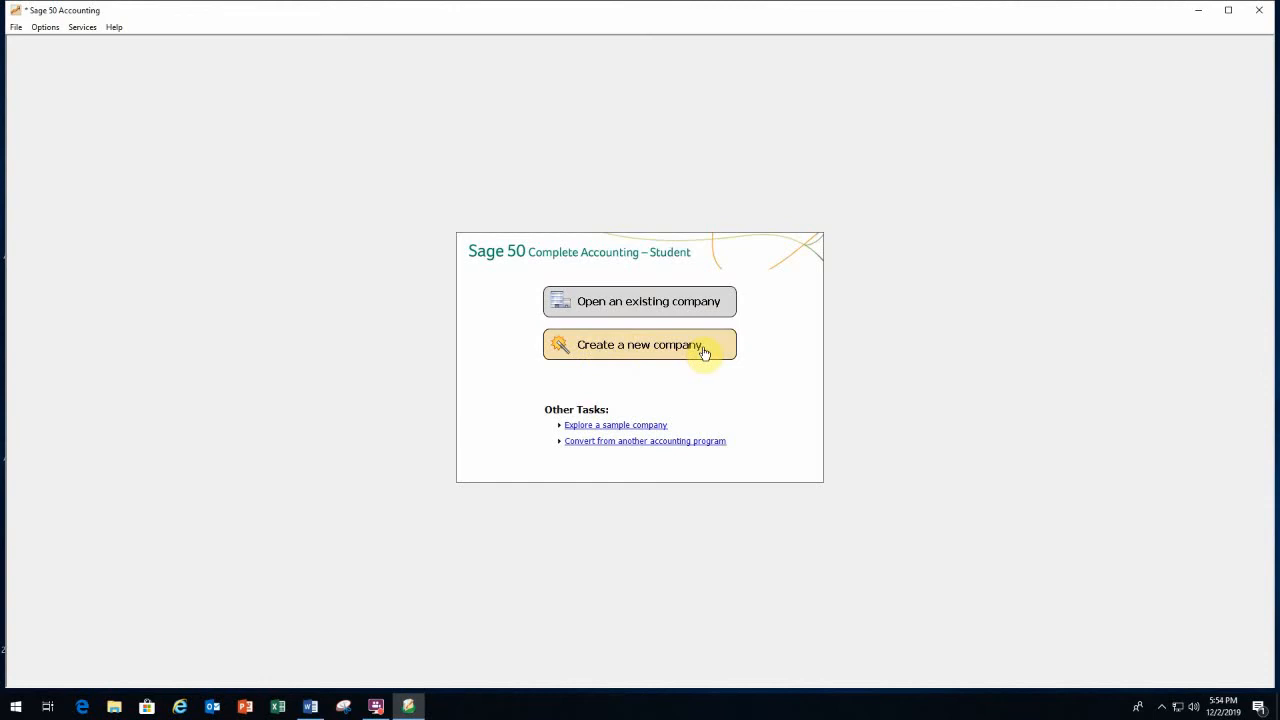
click(630, 427)
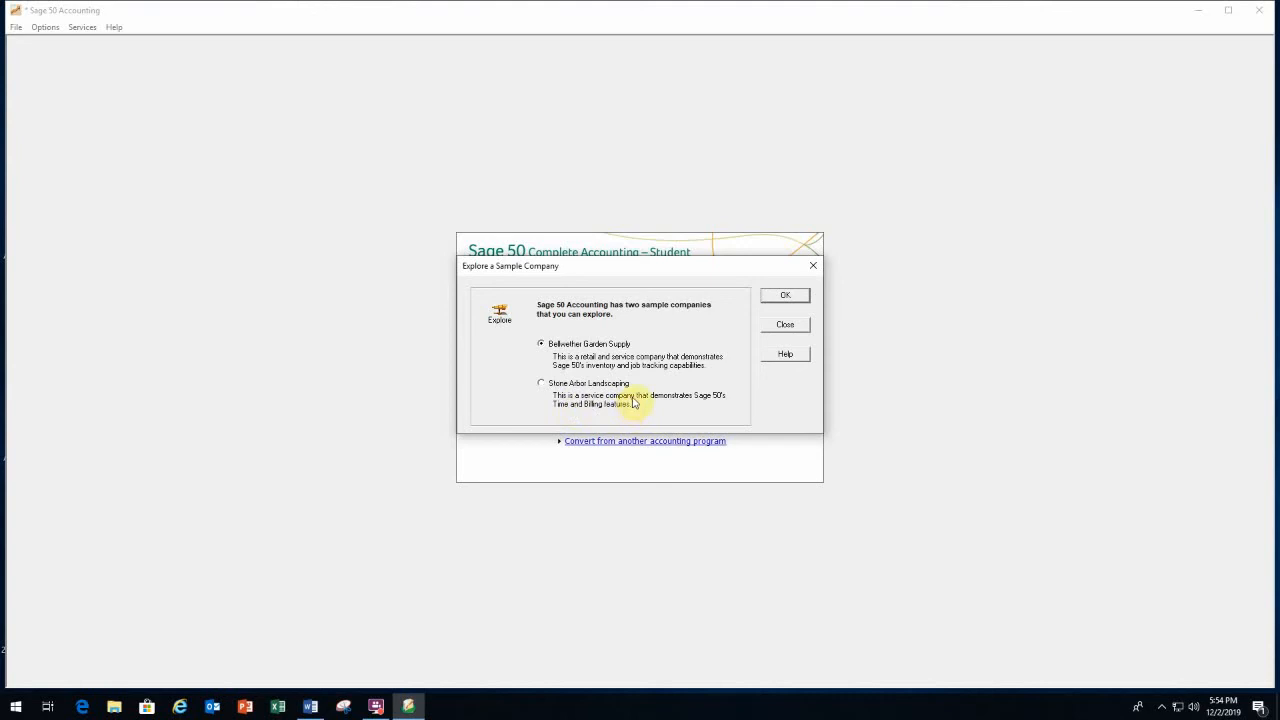
click(785, 326)
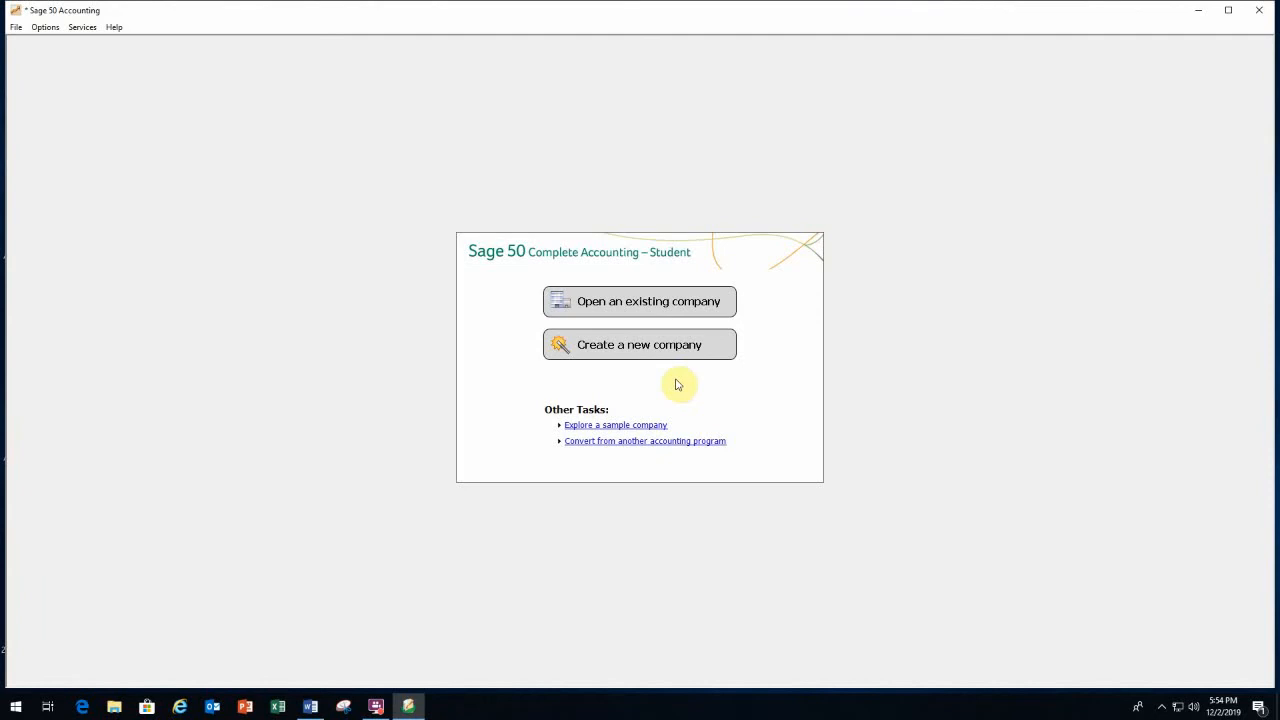
Start a new company named KD Grandprey Granite with the business type Sole Proprietorship.
click(620, 347)
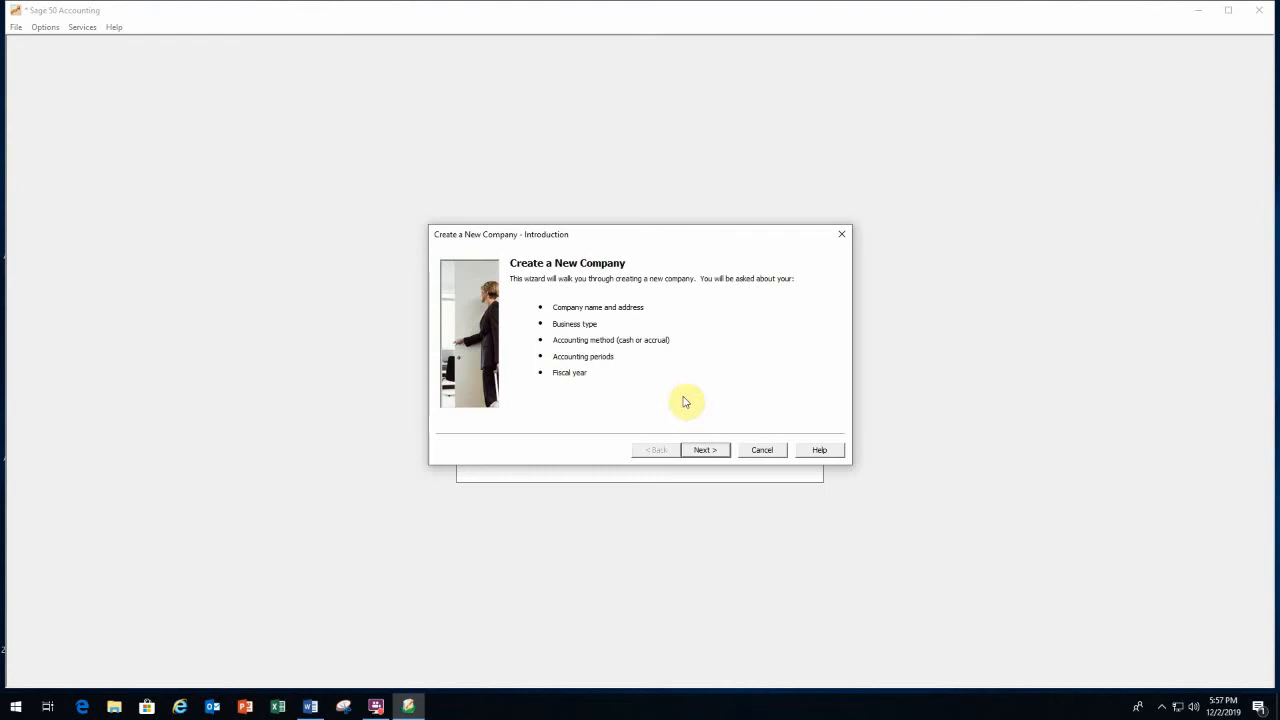
click(700, 450)
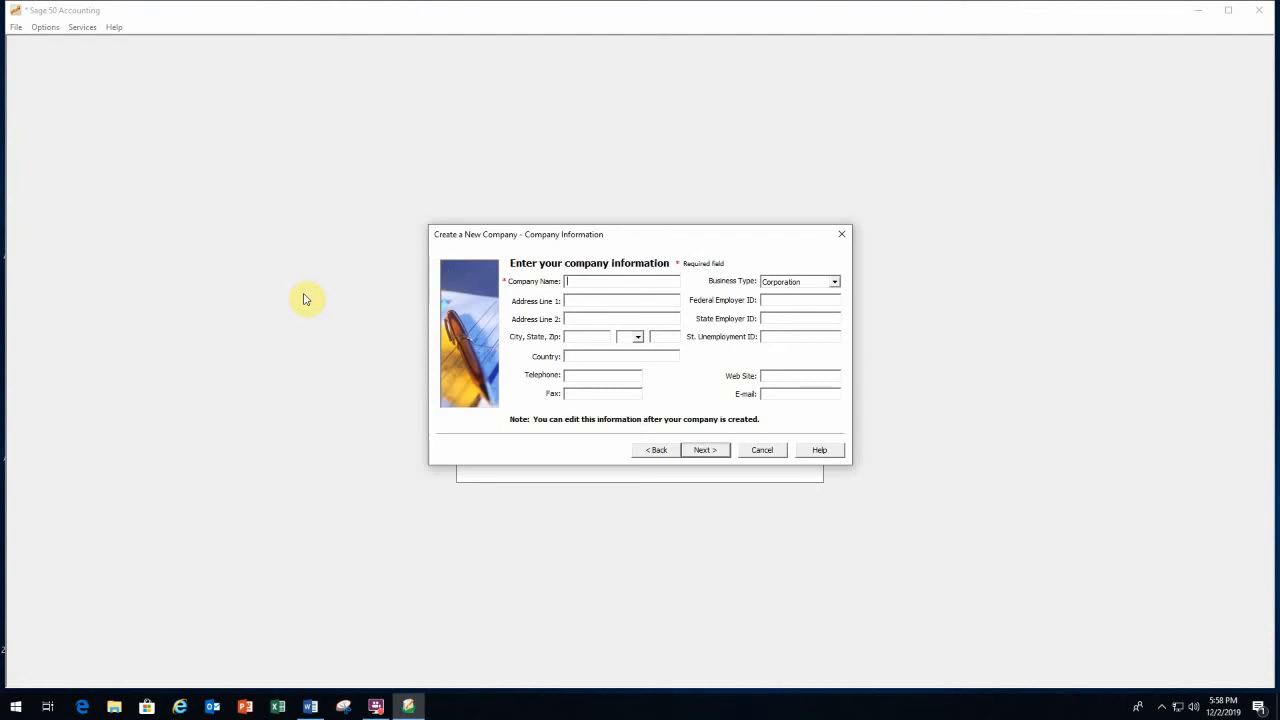
text(KD Grandprey Granite)
click(834, 282)
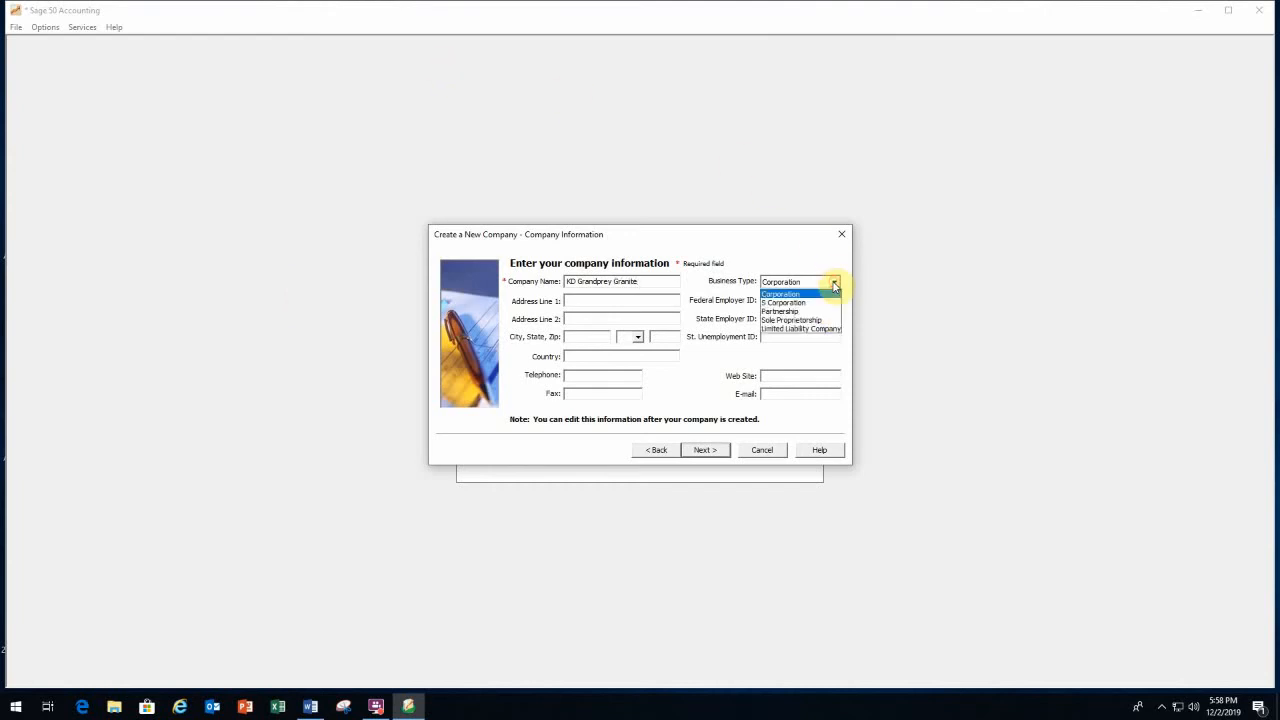
click(812, 320)
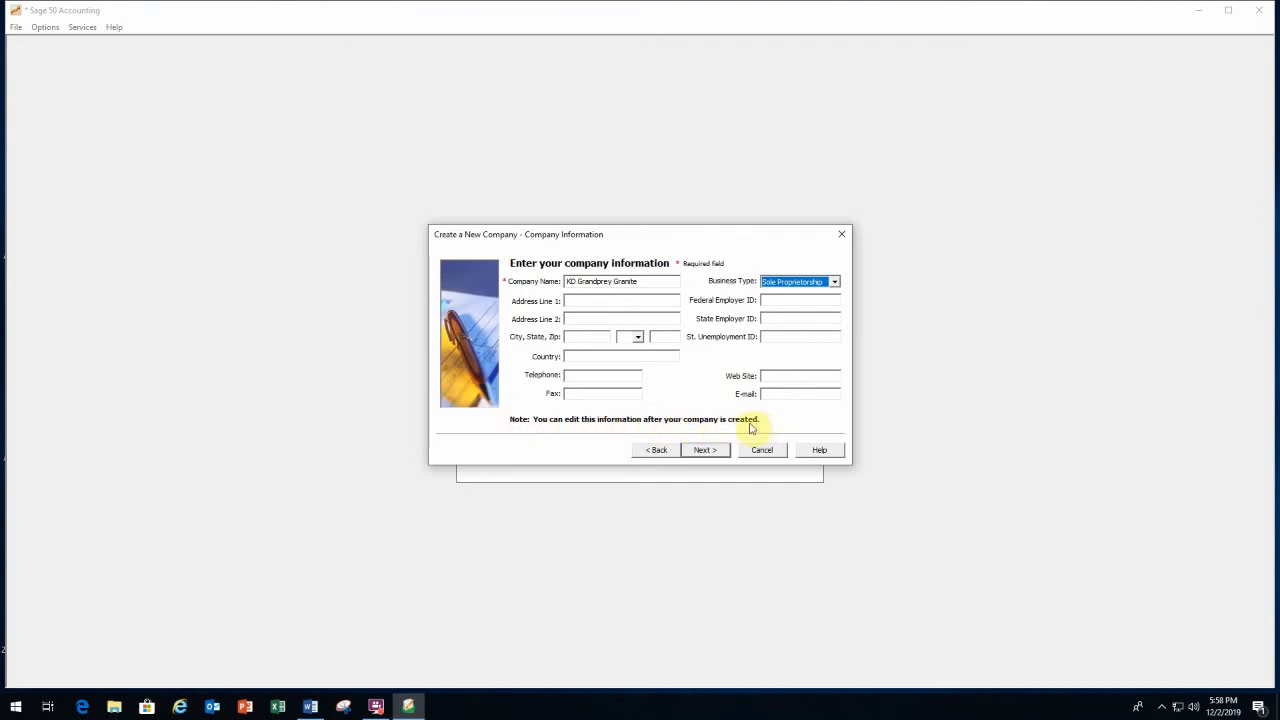
click(703, 451)
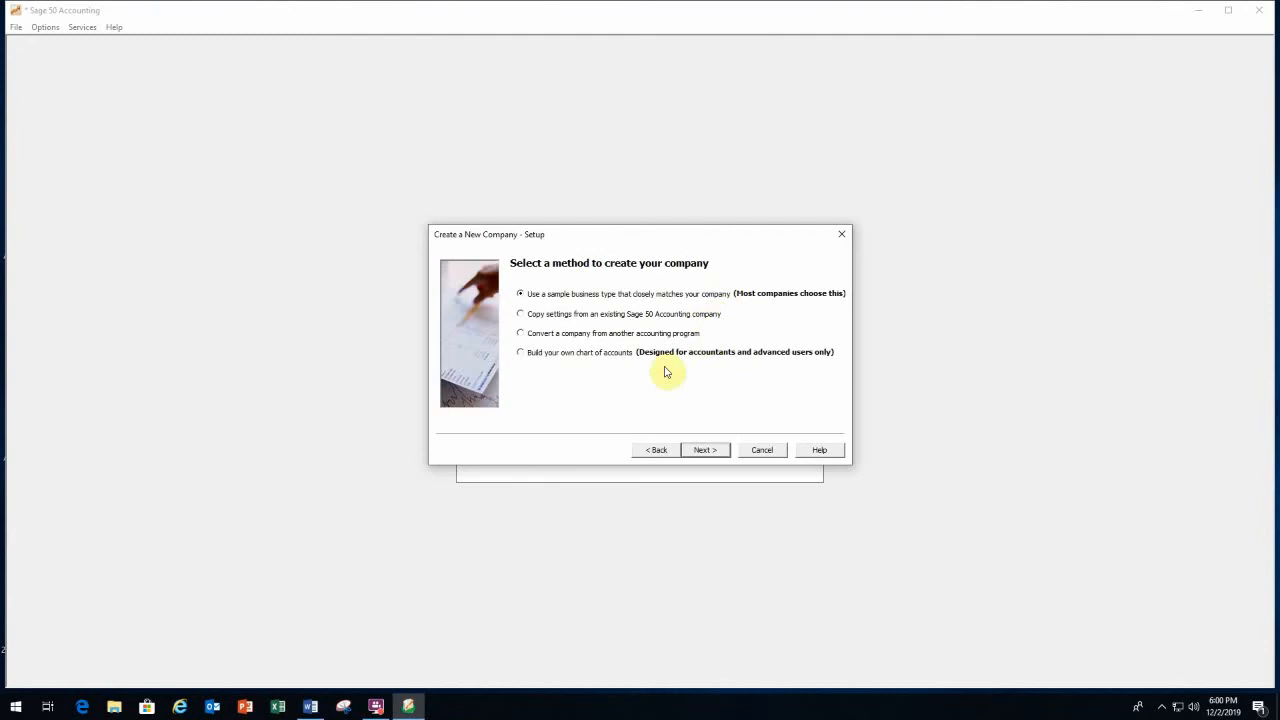
Set up the company with its own chart of accounts, accrual accounting, real-time posting and 12 monthly accounting periods.
click(520, 354)
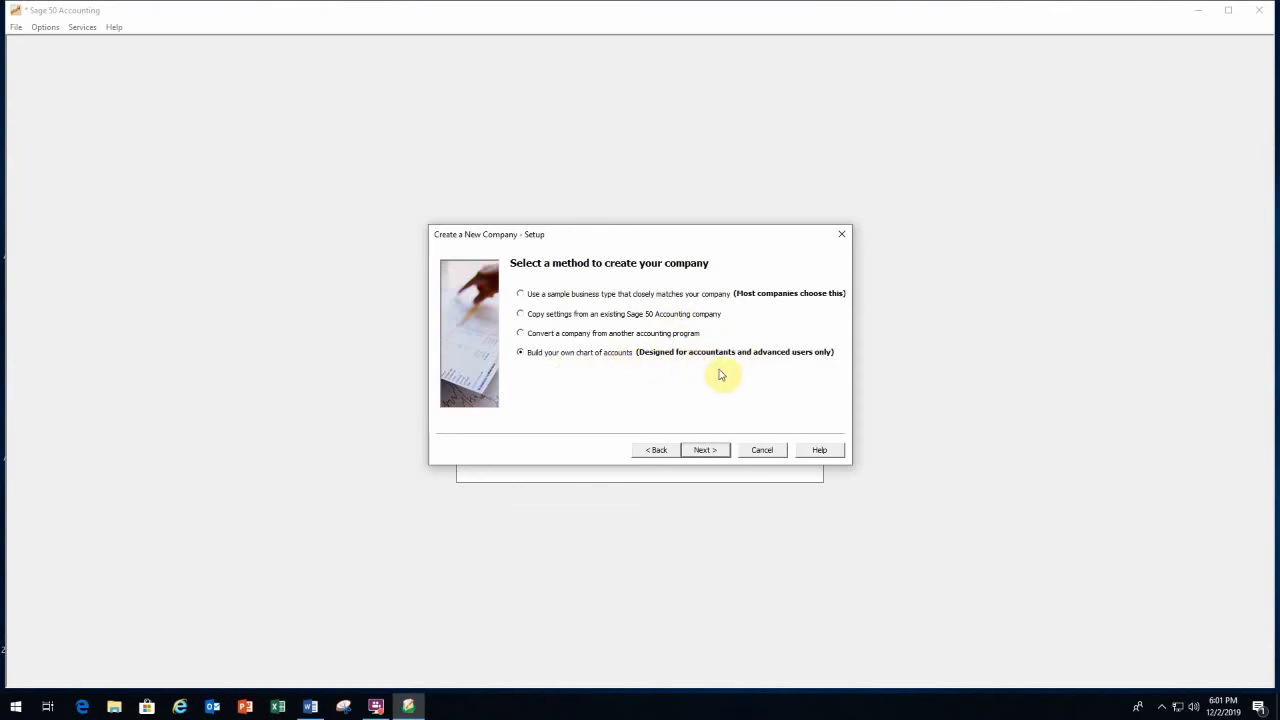
click(711, 450)
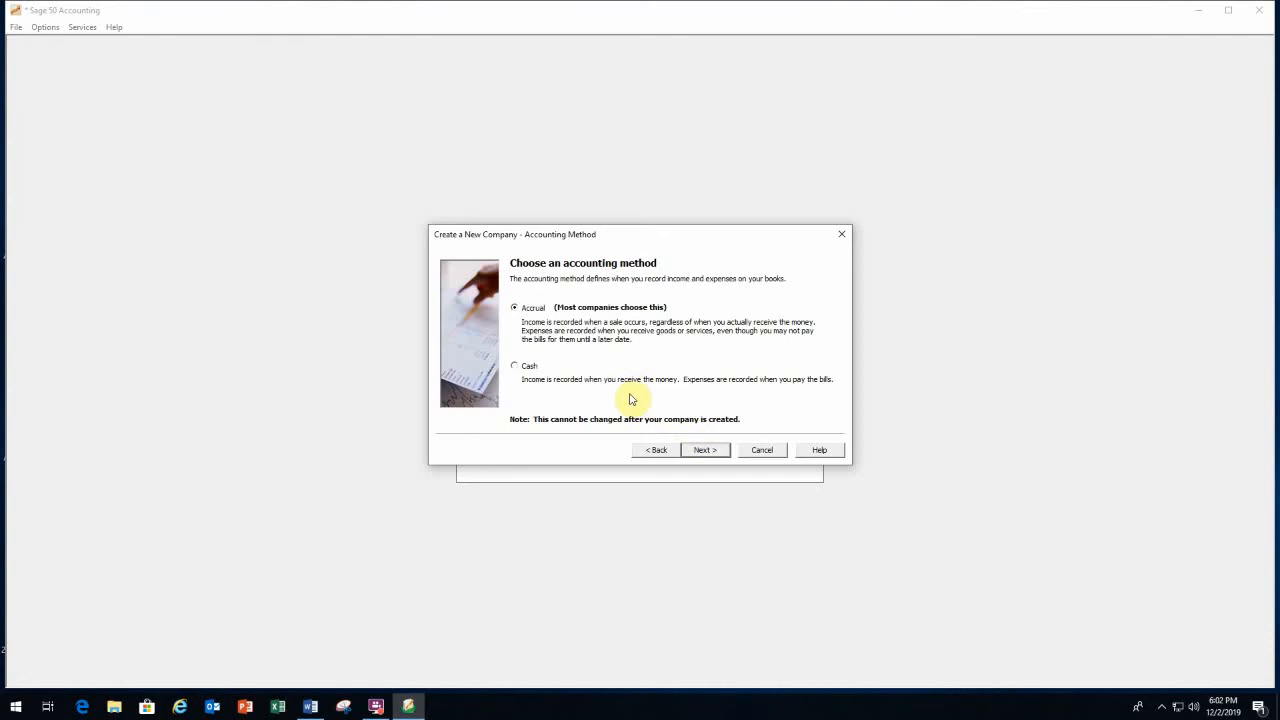
click(702, 451)
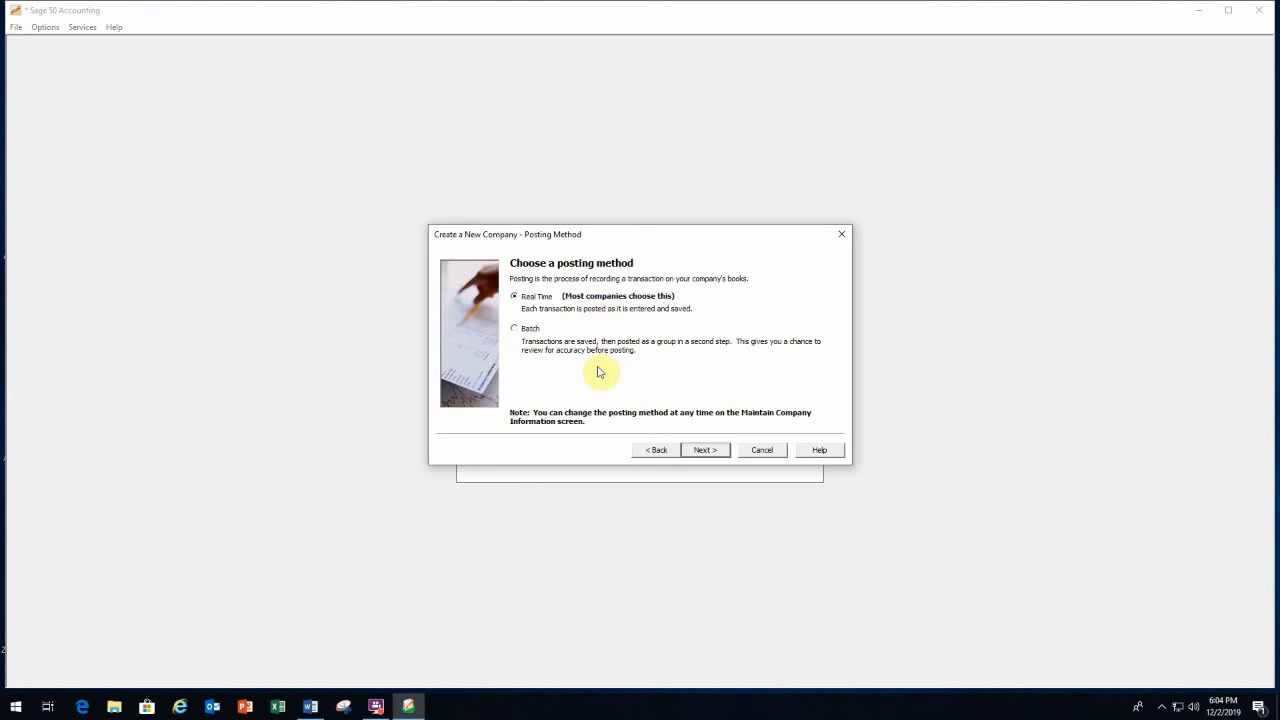
click(706, 450)
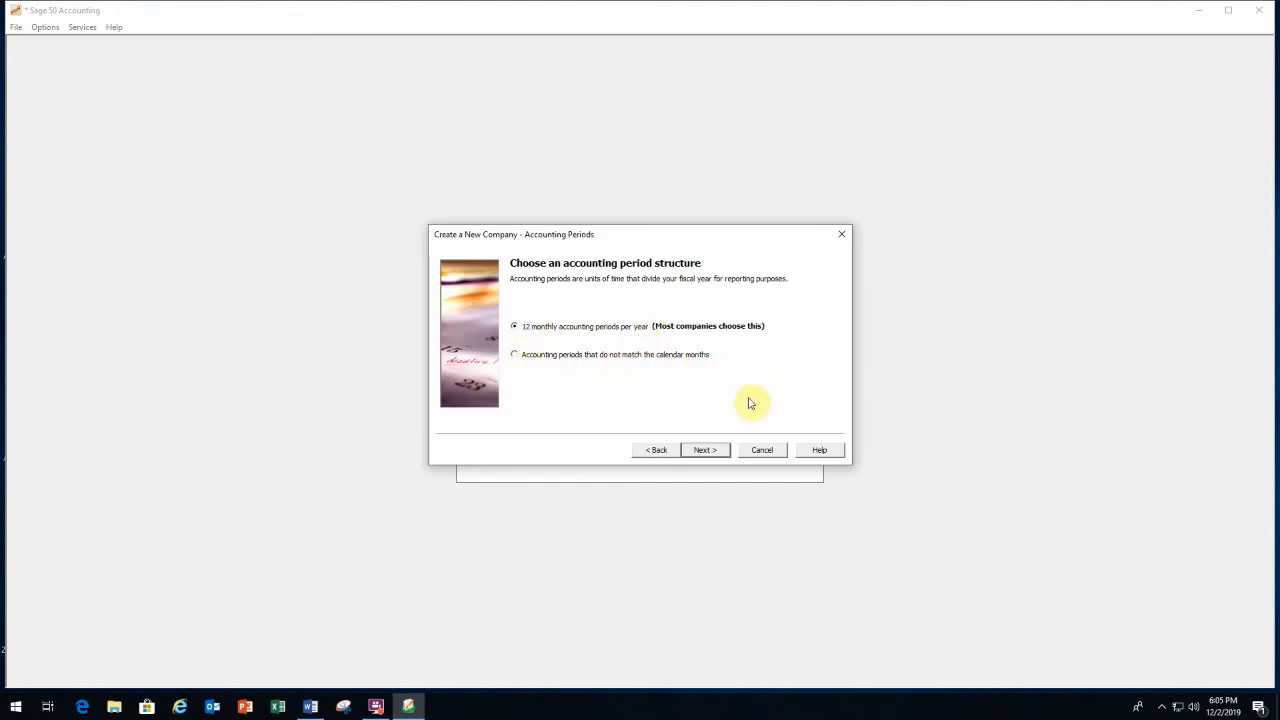
click(706, 452)
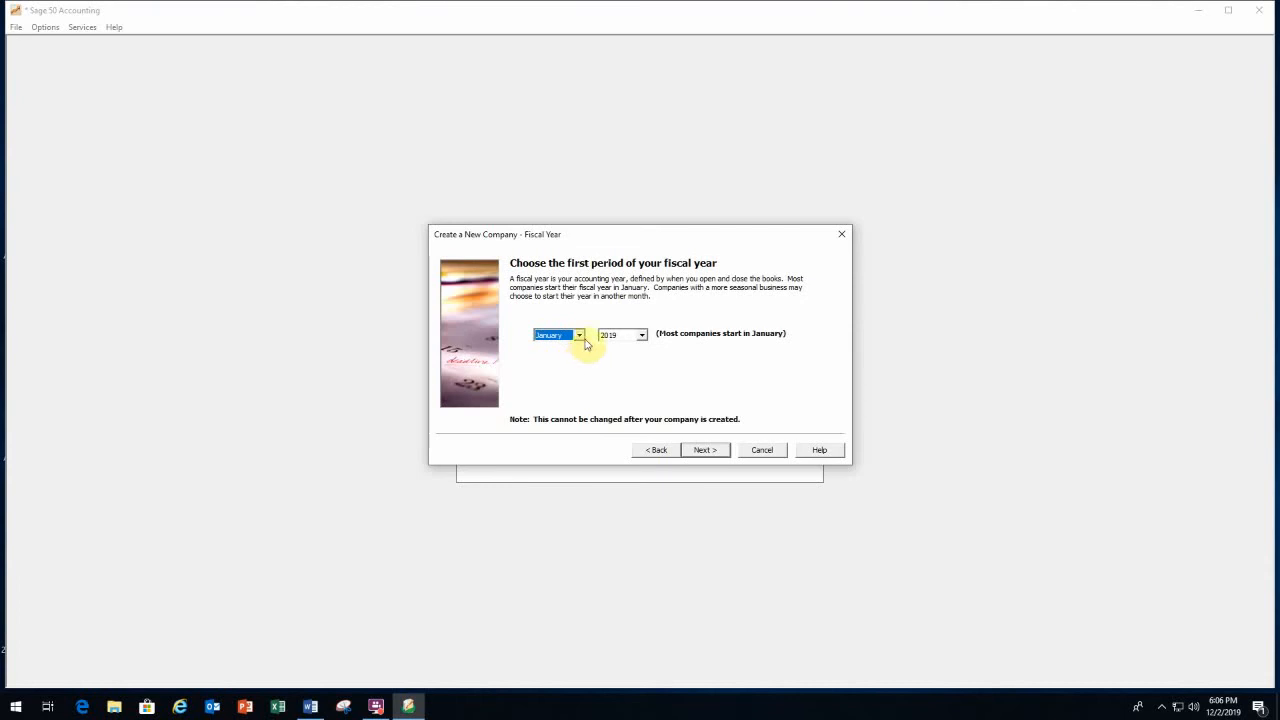
Try March and April as the first month of the fiscal year and return it to January.
click(579, 335)
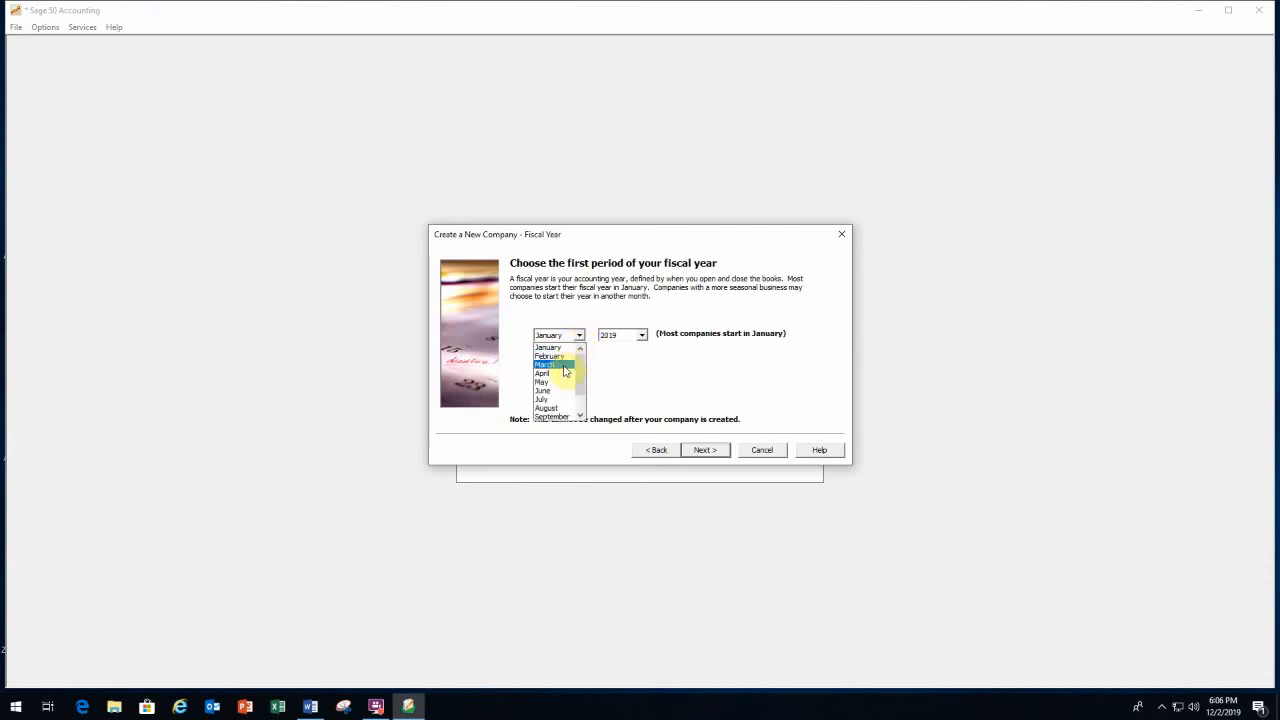
click(562, 365)
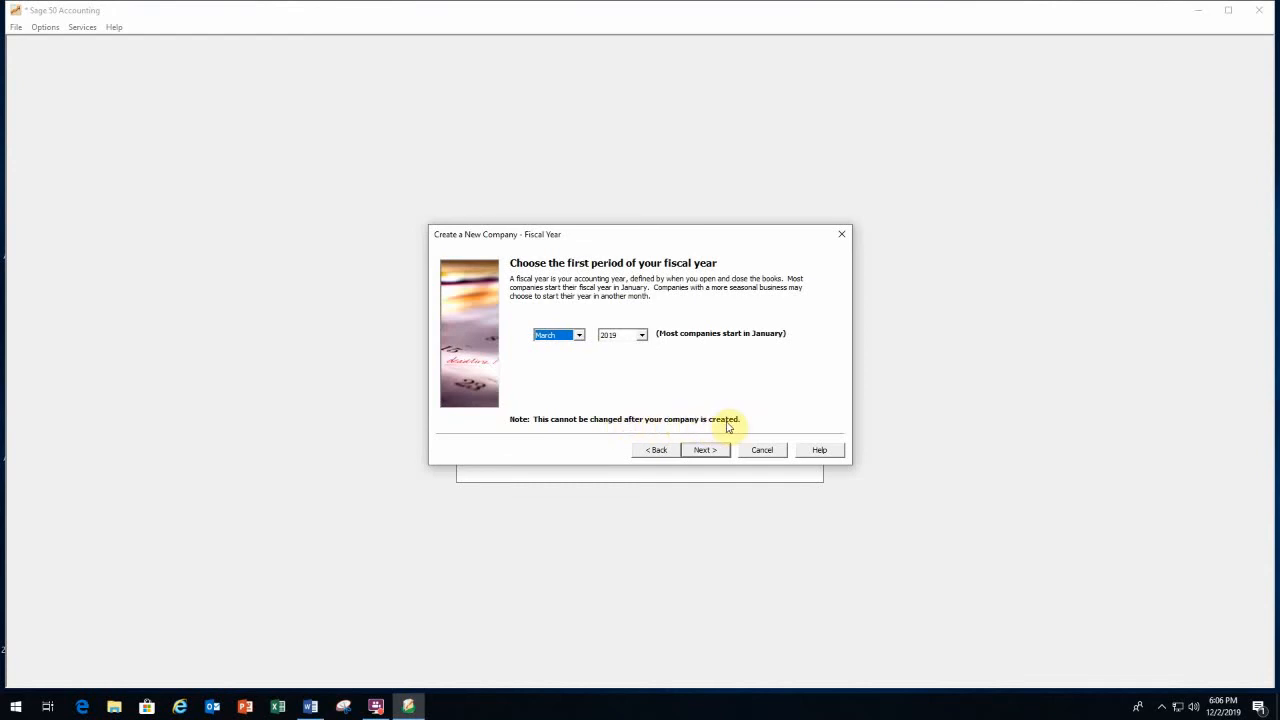
click(579, 336)
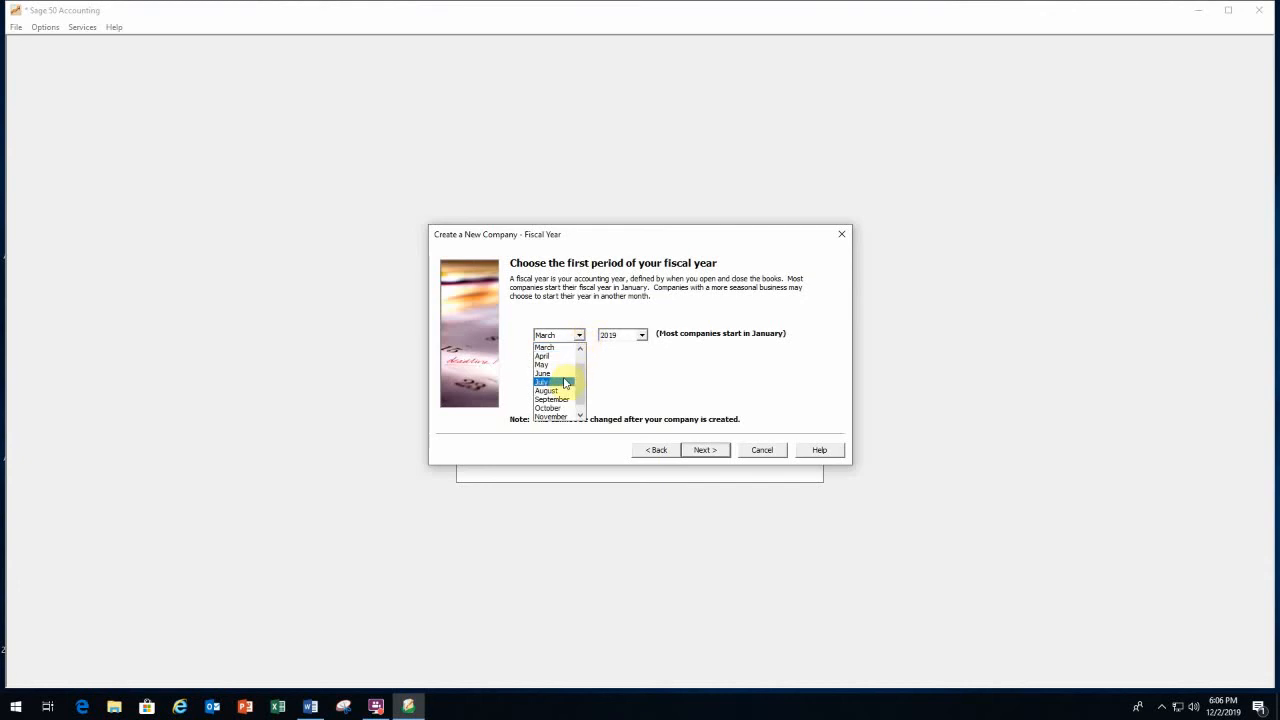
click(558, 356)
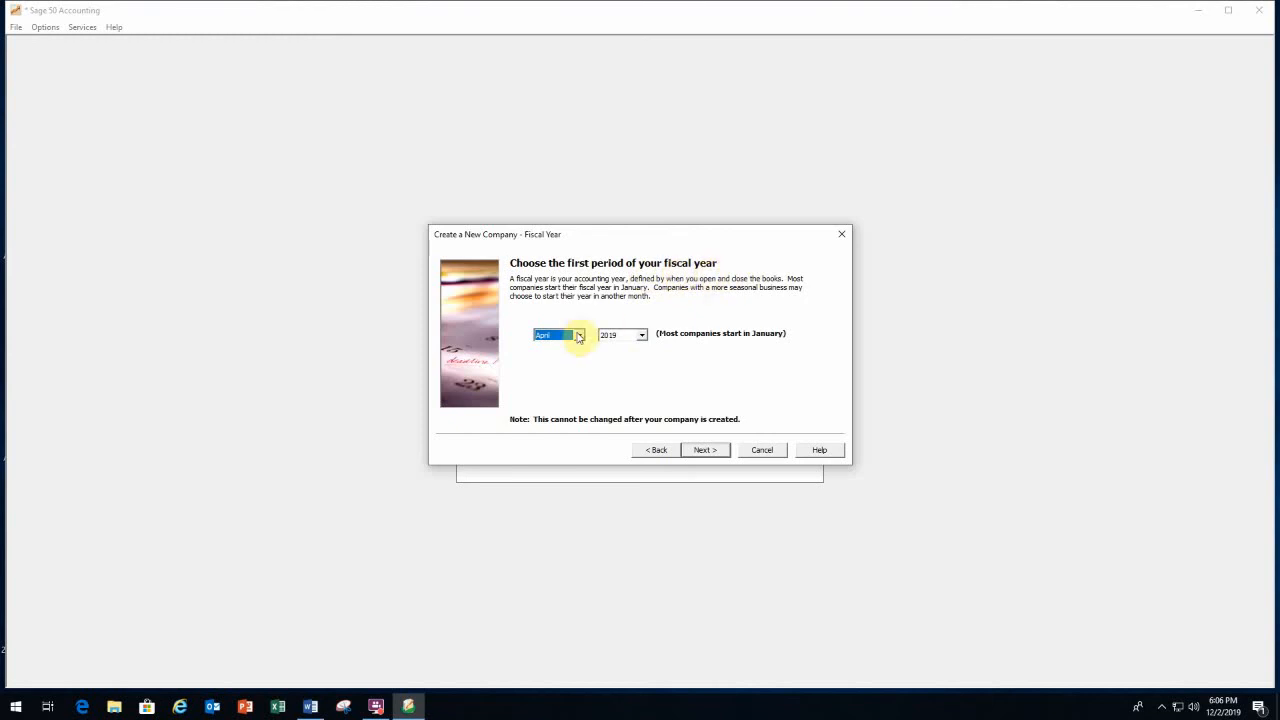
click(577, 334)
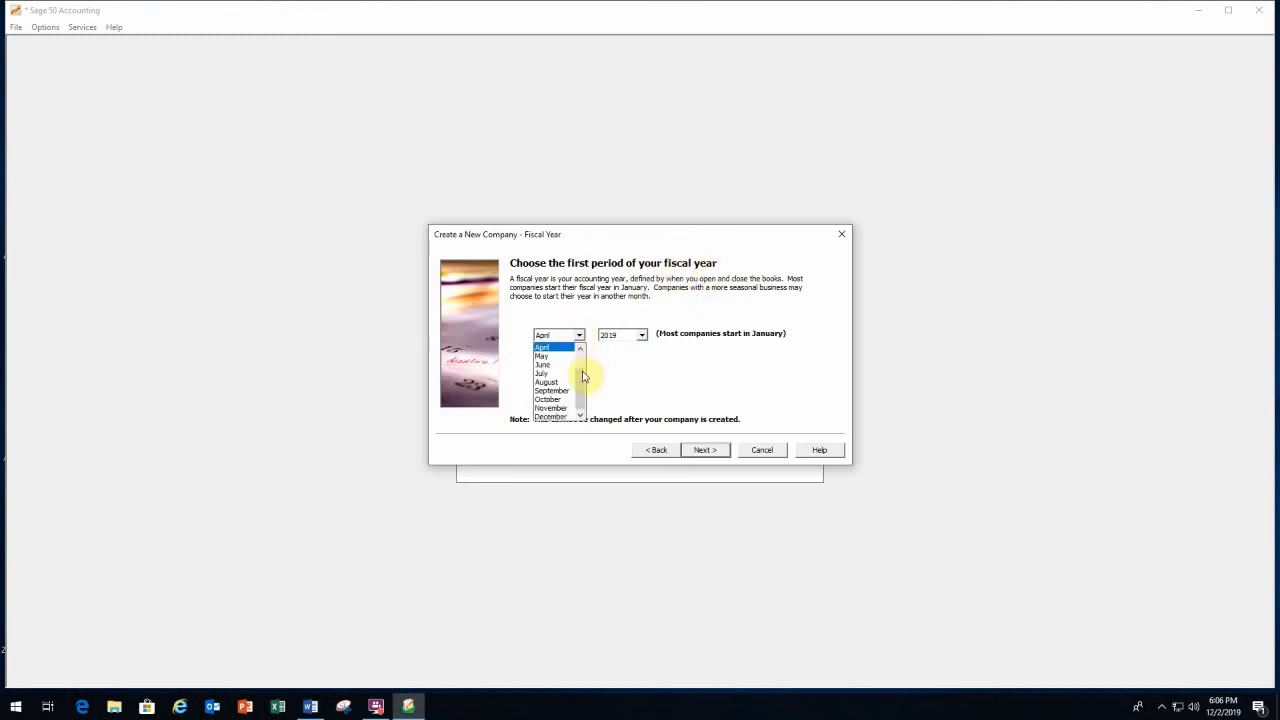
scroll(580, 340, up, 1)
click(550, 347)
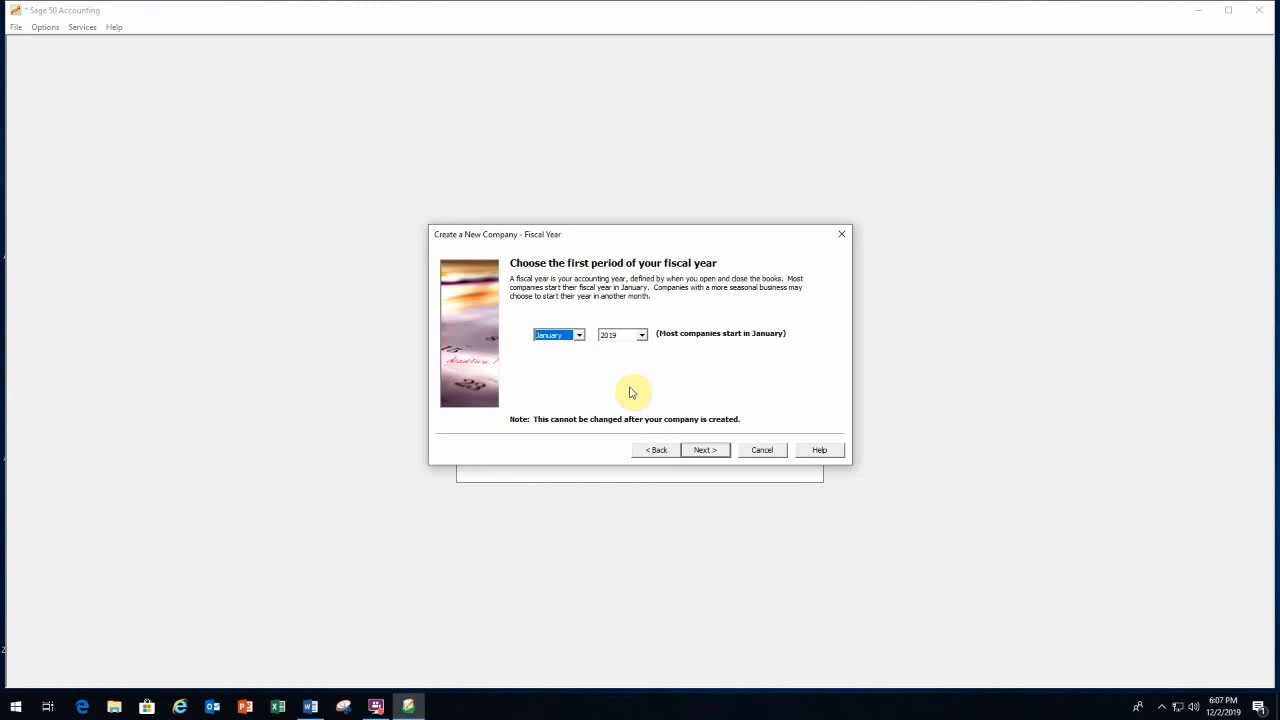
Accept January 2019 as the first fiscal period, finish creating the company and acknowledge the student version notice.
click(705, 451)
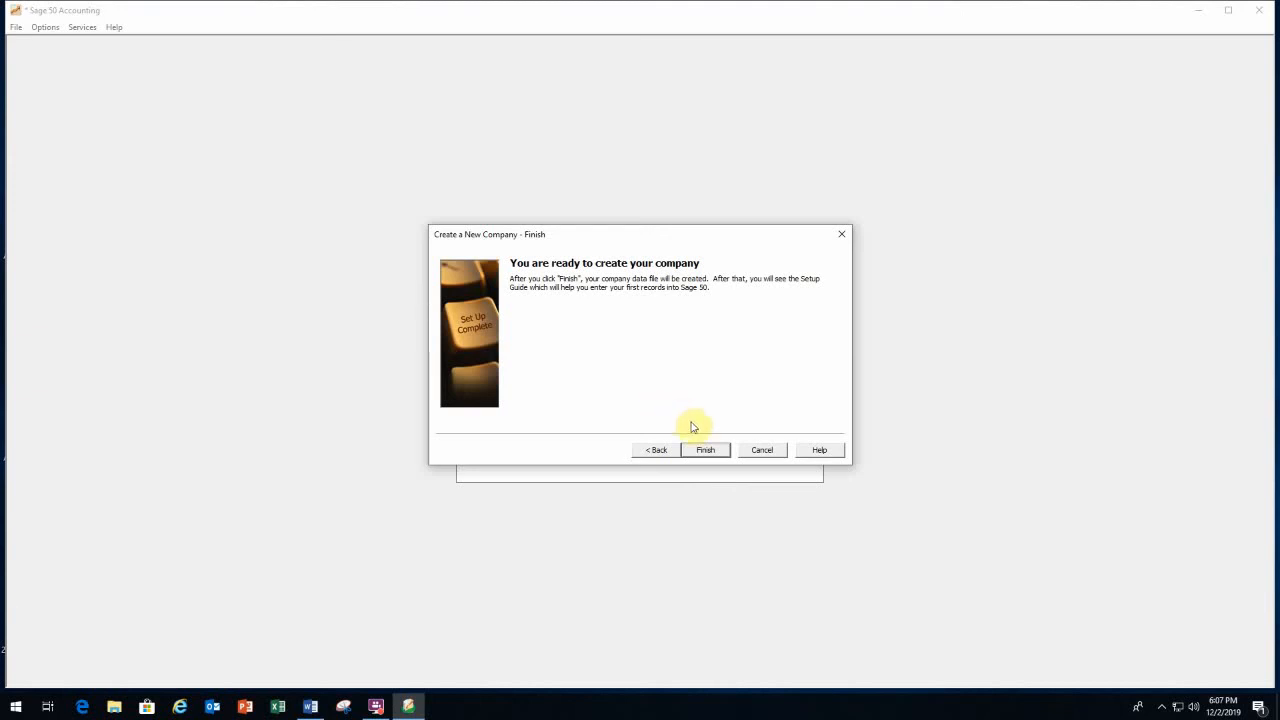
click(711, 450)
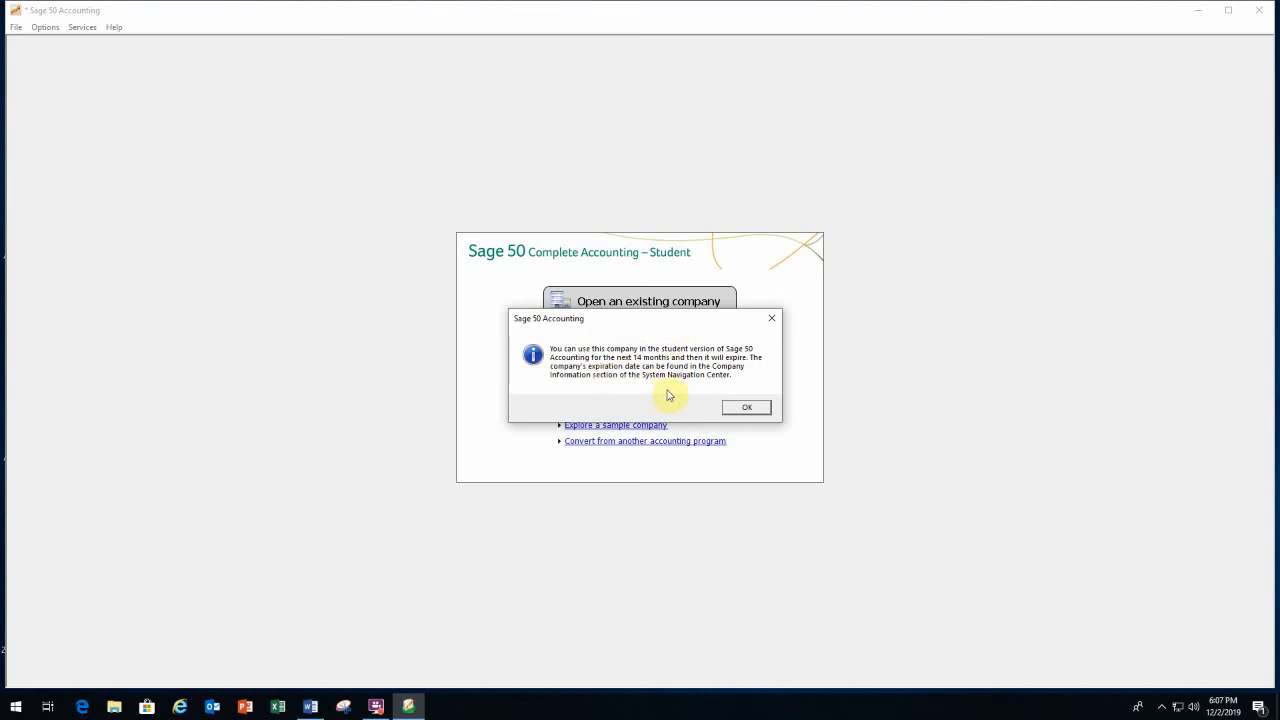
click(748, 412)
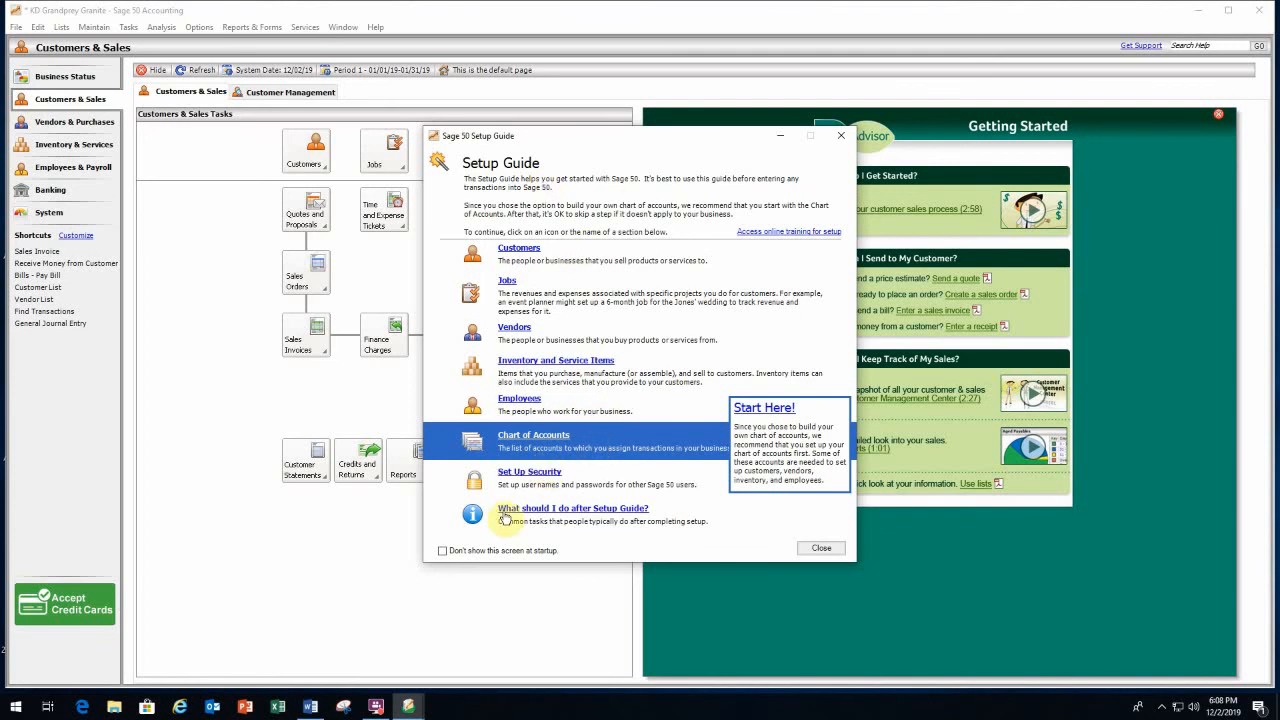
Close the Setup Guide and stop it from showing at startup.
click(442, 551)
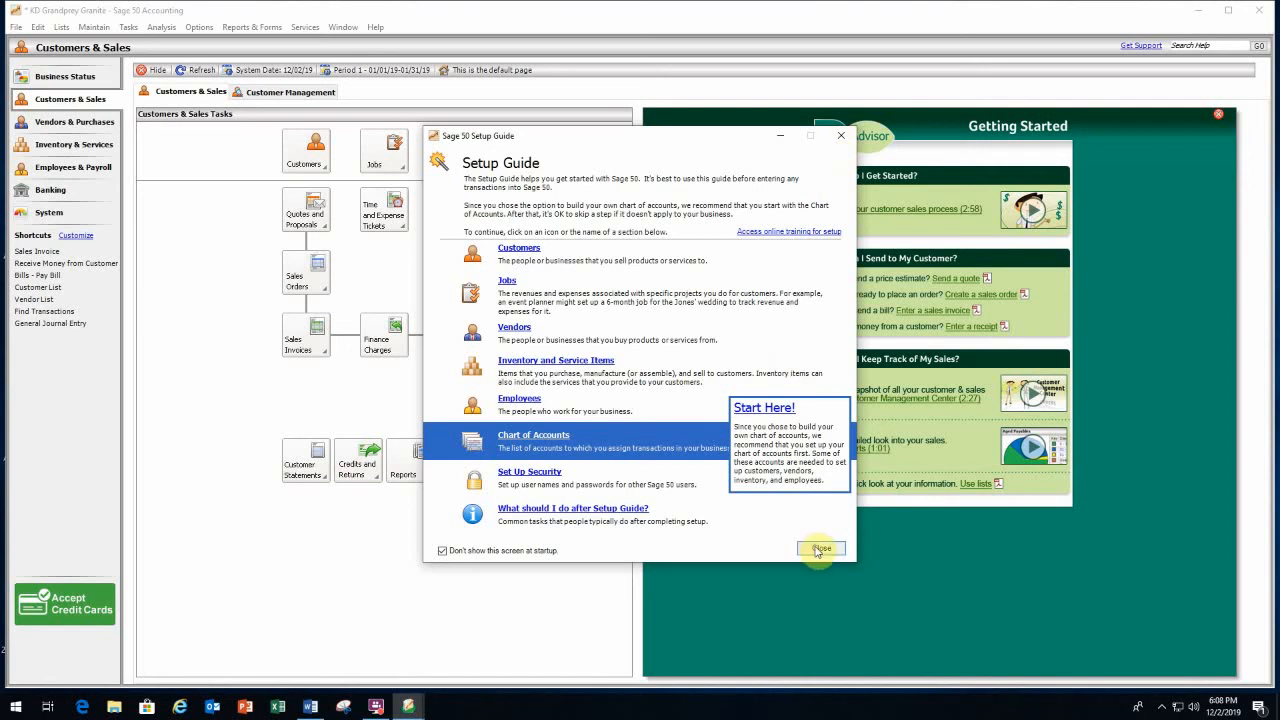
click(820, 548)
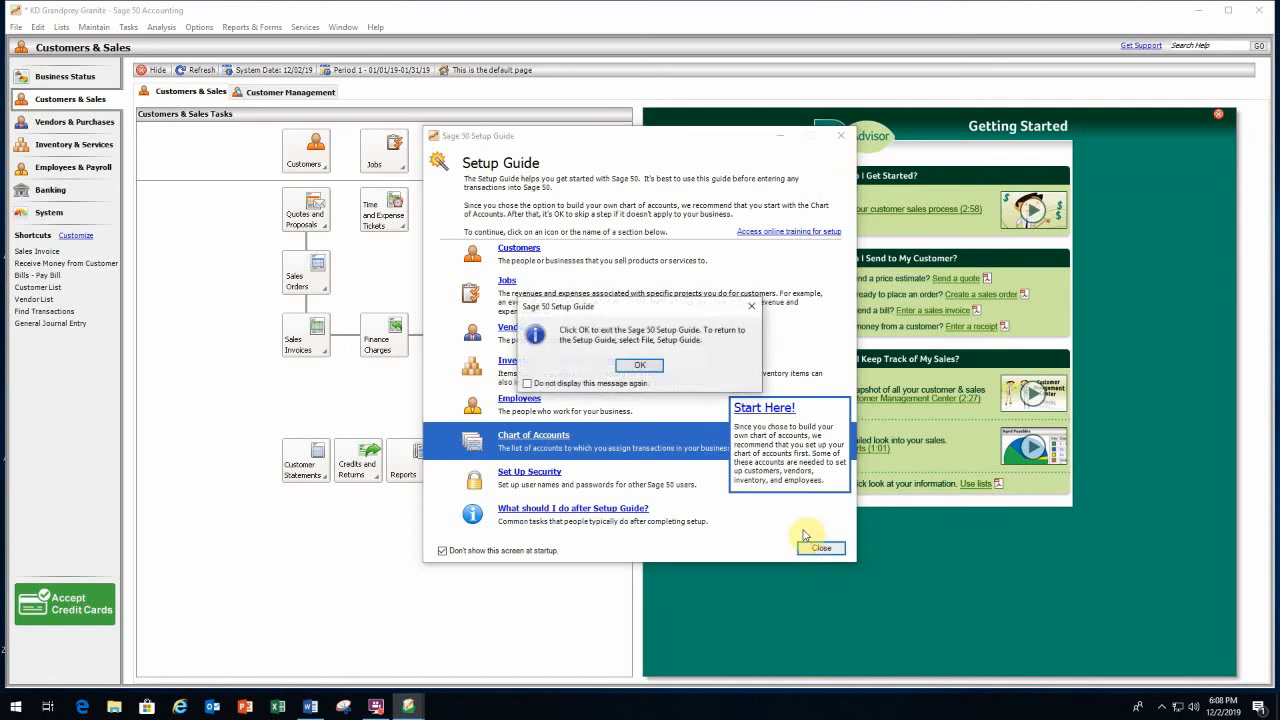
click(633, 366)
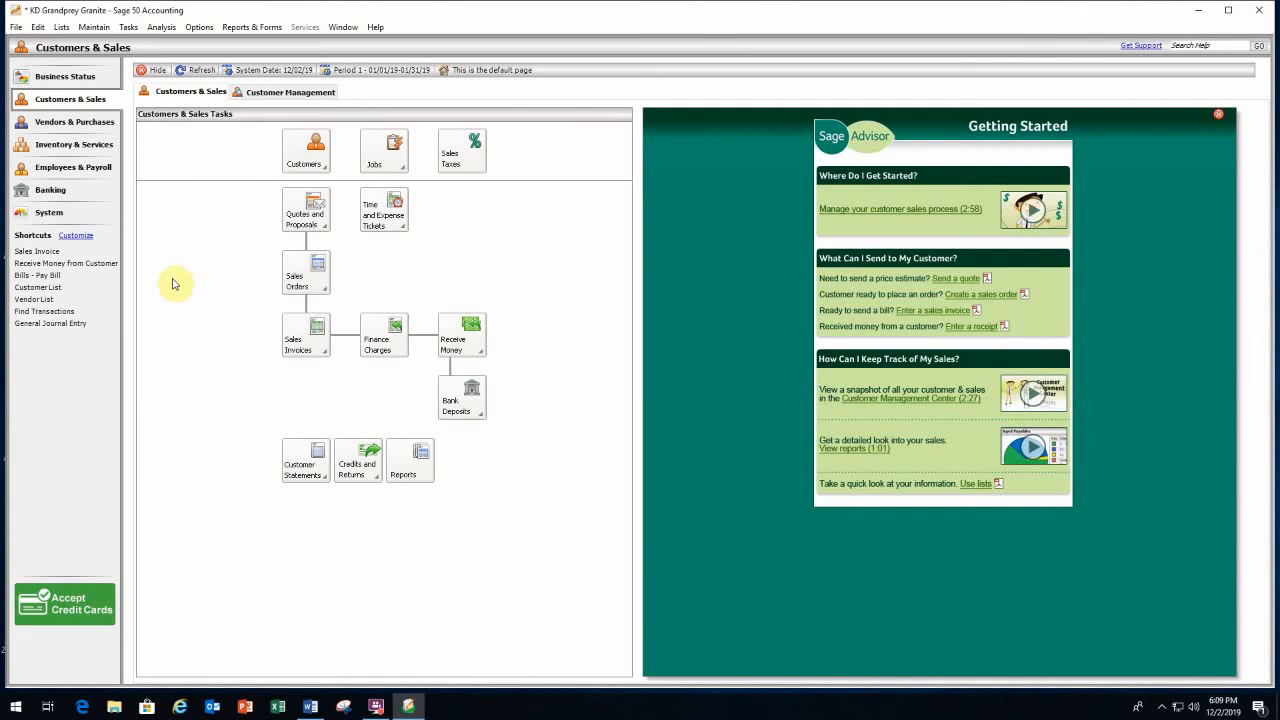
Open a blank new account record in the chart of accounts from the banking tasks and maximize its window.
click(50, 193)
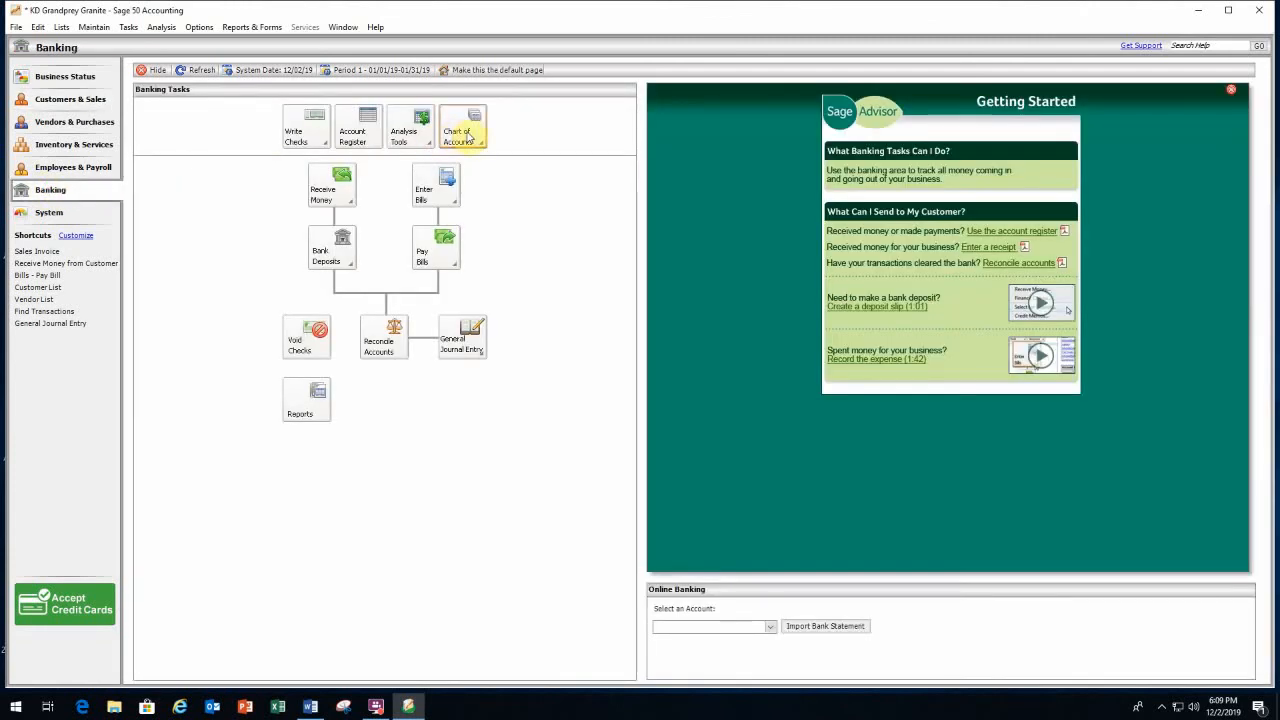
click(468, 136)
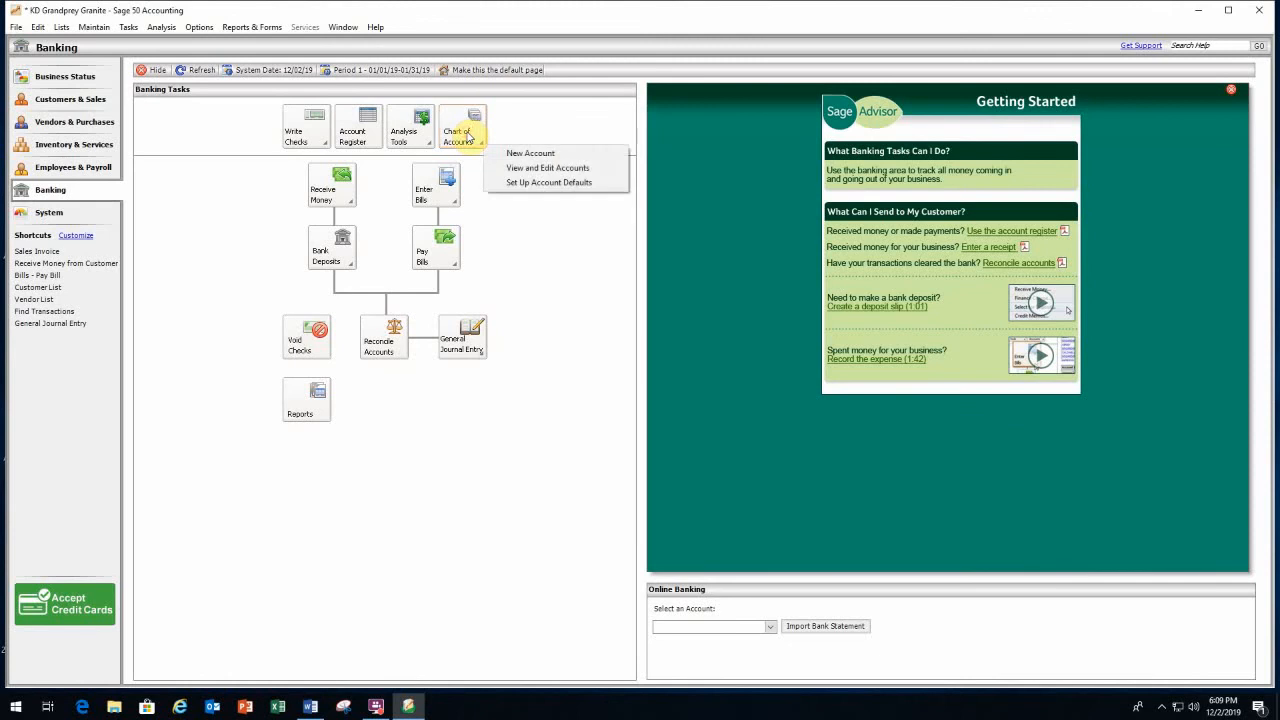
click(539, 155)
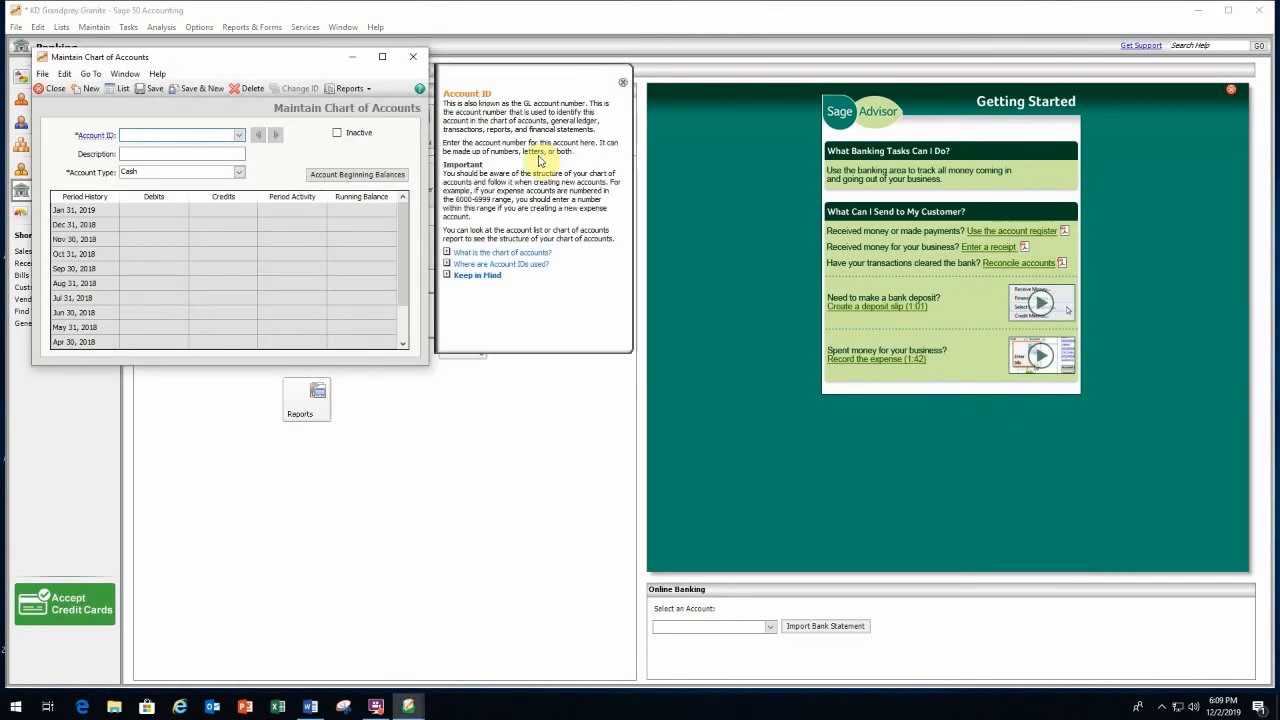
click(385, 60)
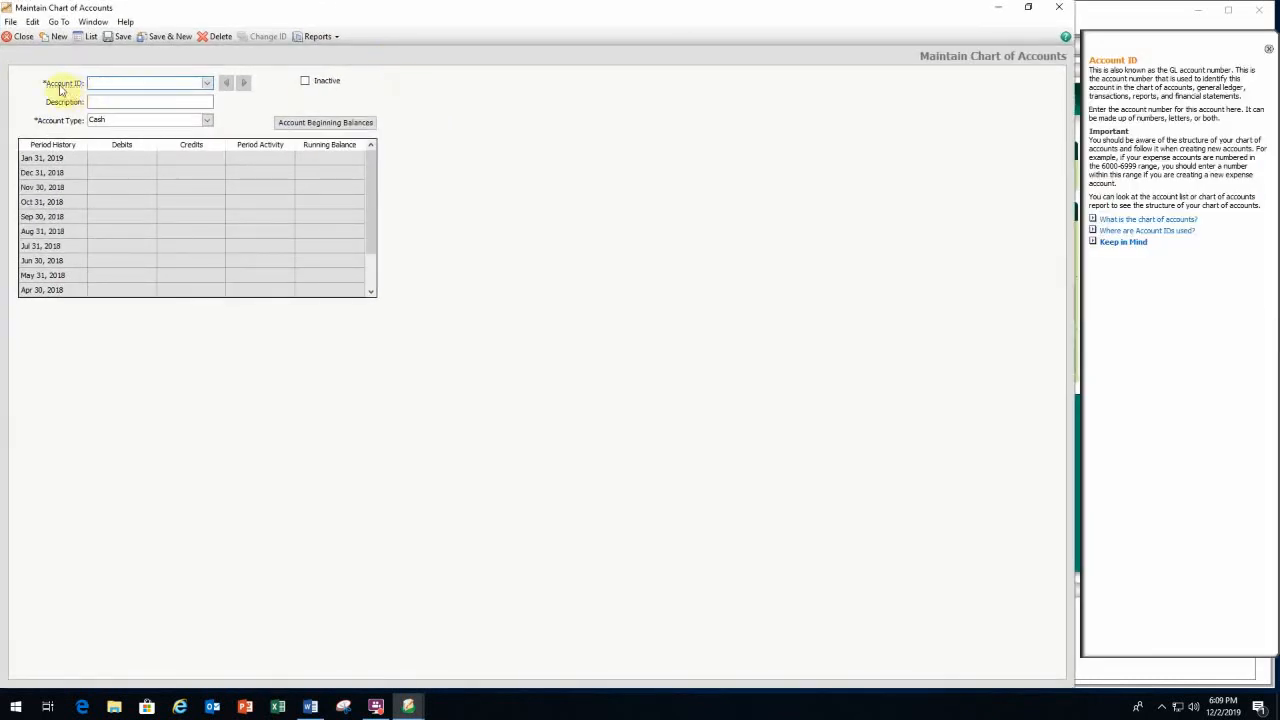
Consult the Grandprey Granite account list in Word, and save account 1020, Checking Account, with account type Cash.
click(110, 103)
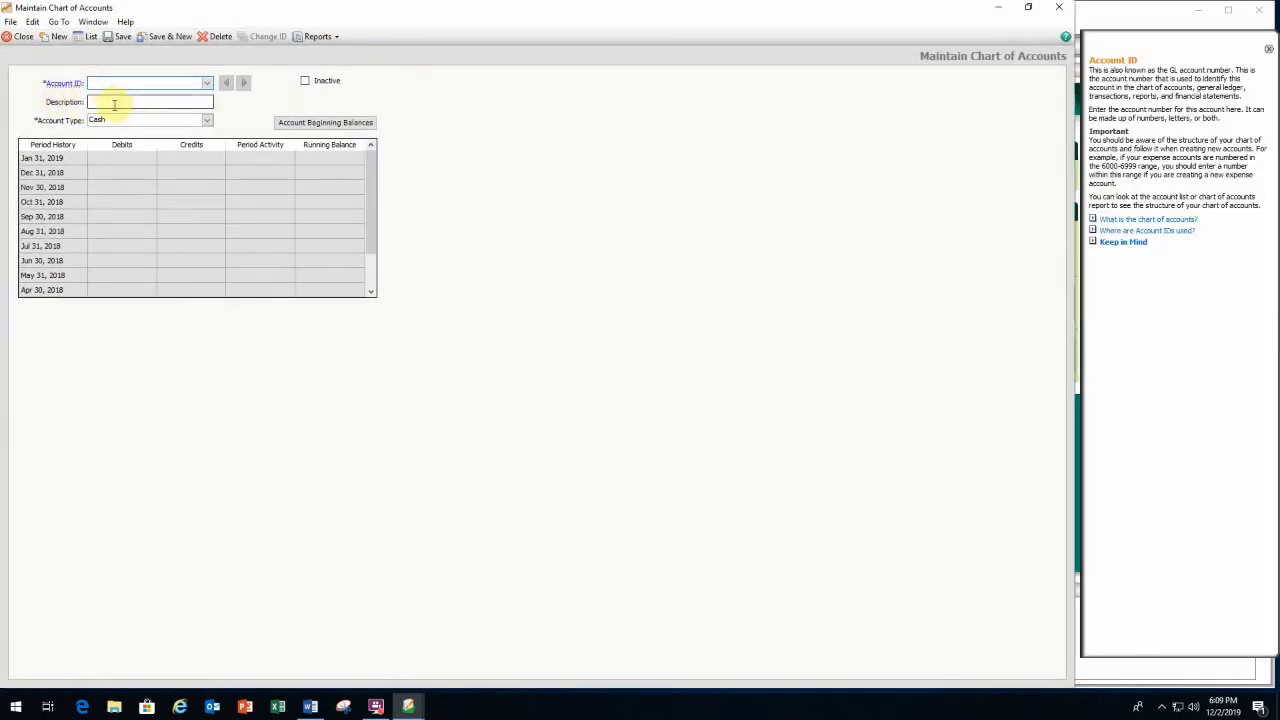
click(310, 706)
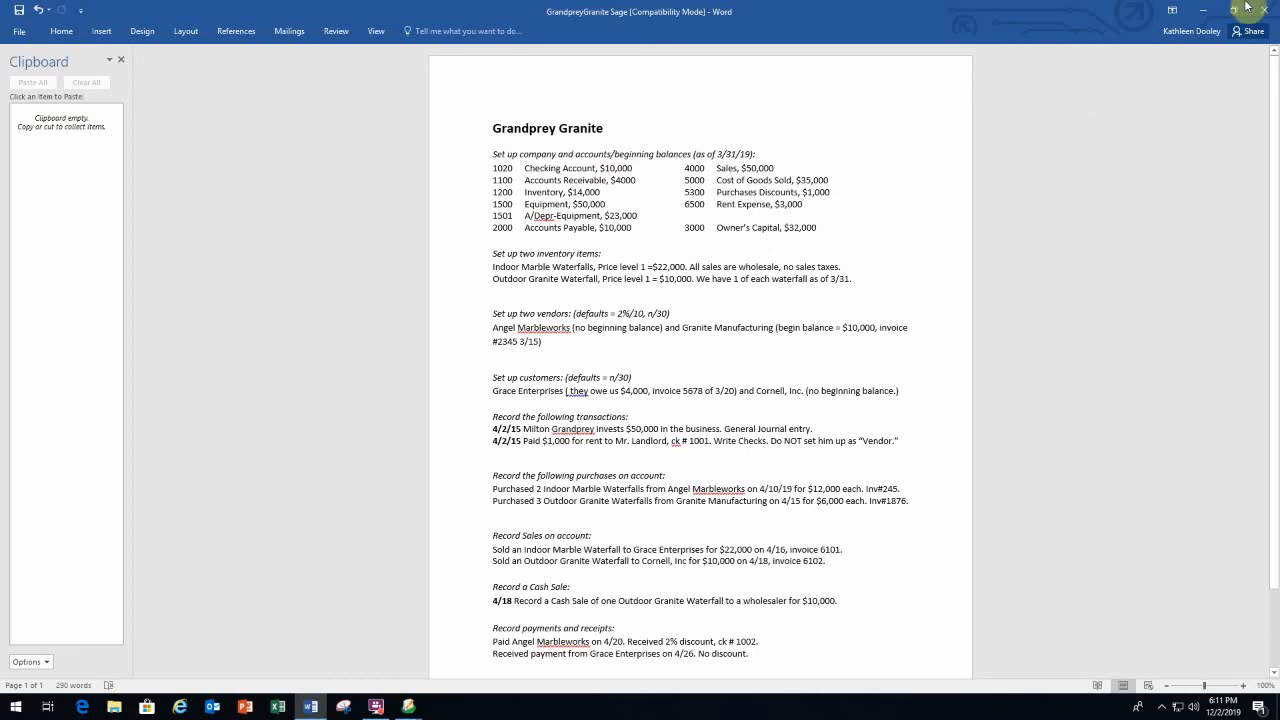
click(1204, 14)
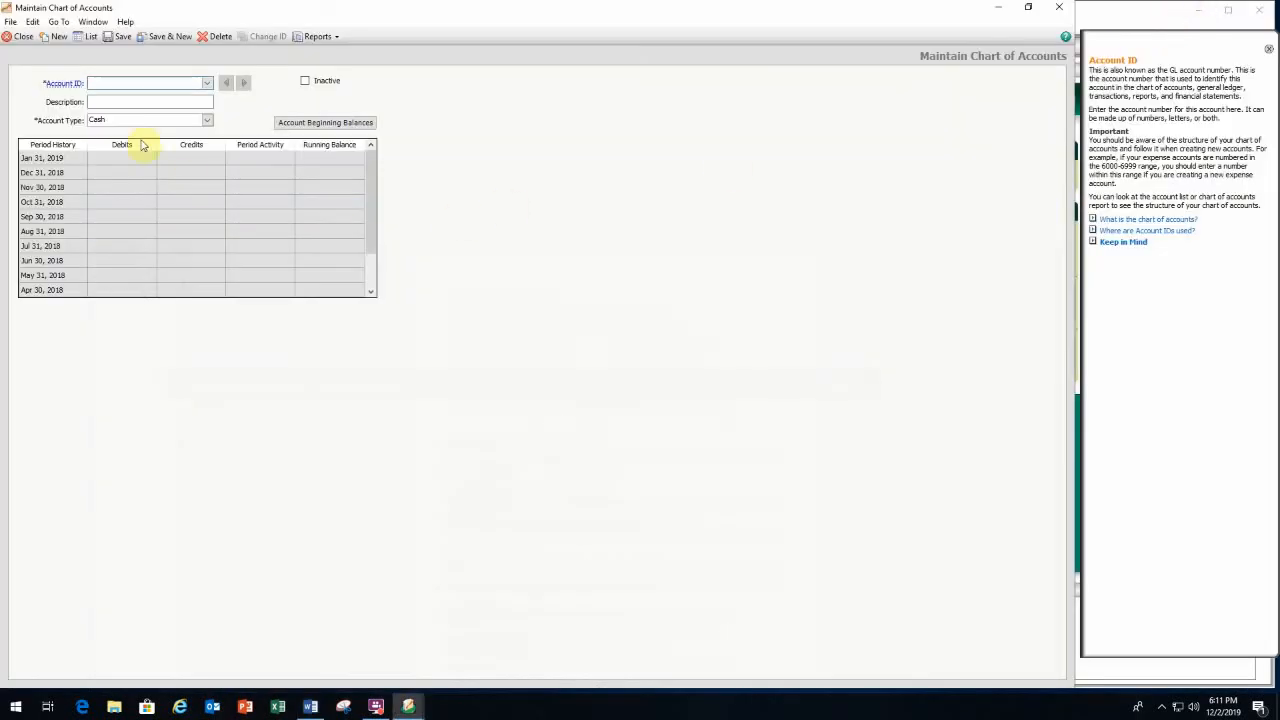
click(96, 82)
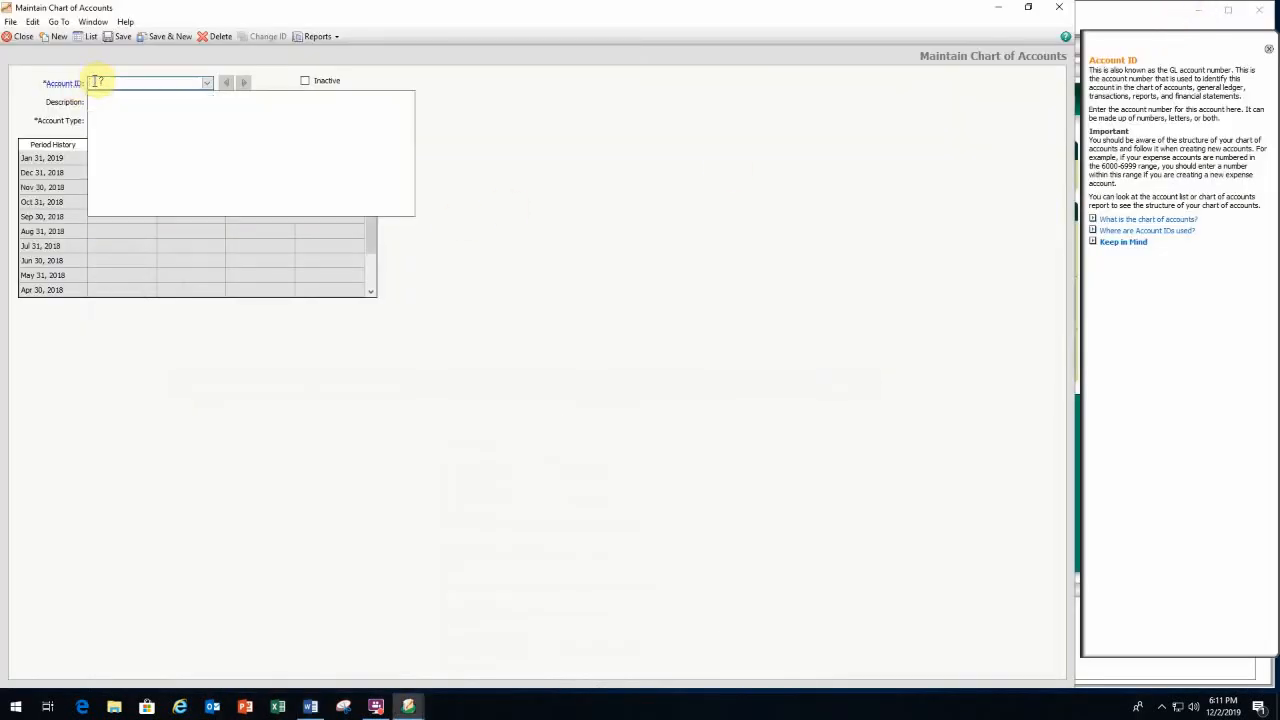
text(1020)
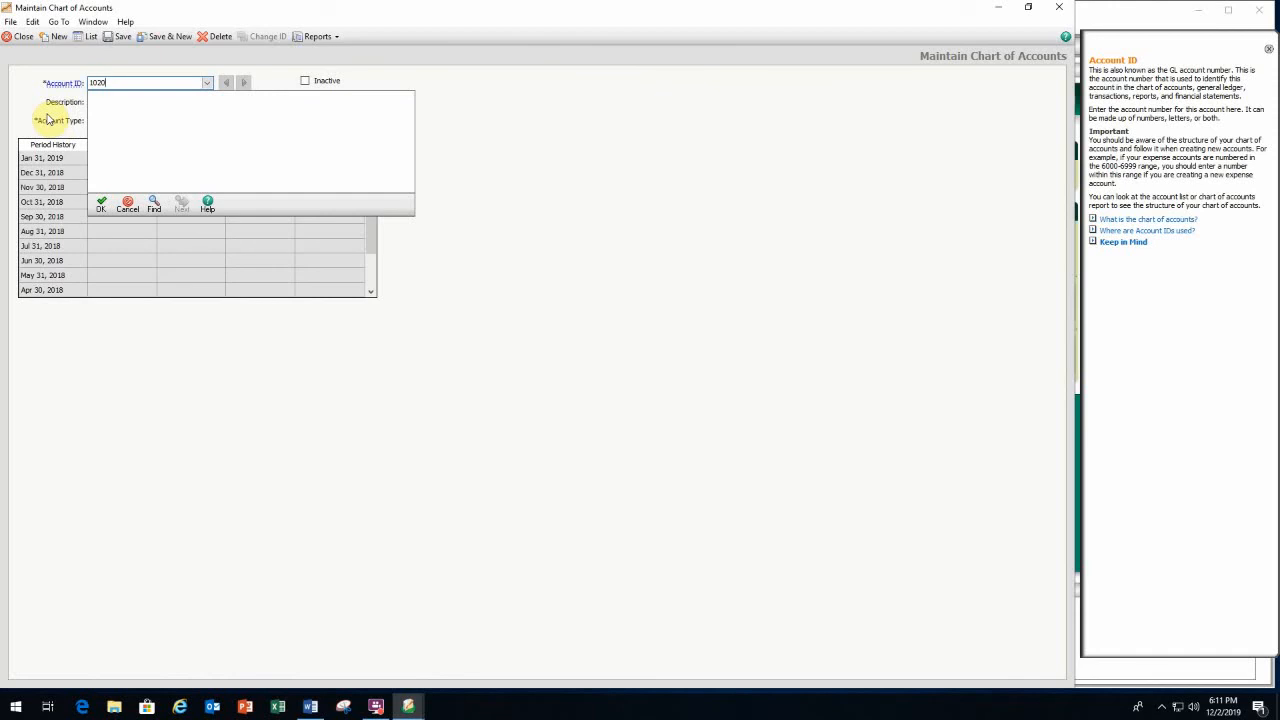
key(Tab)
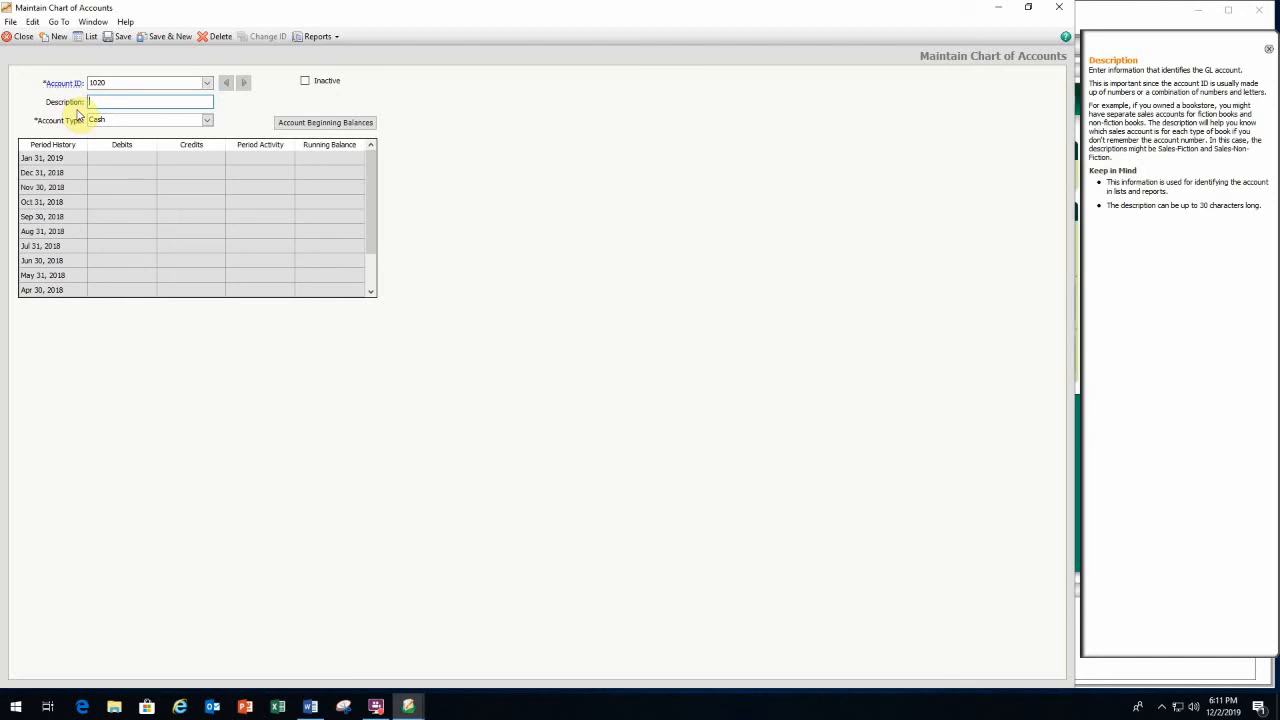
text(Chec)
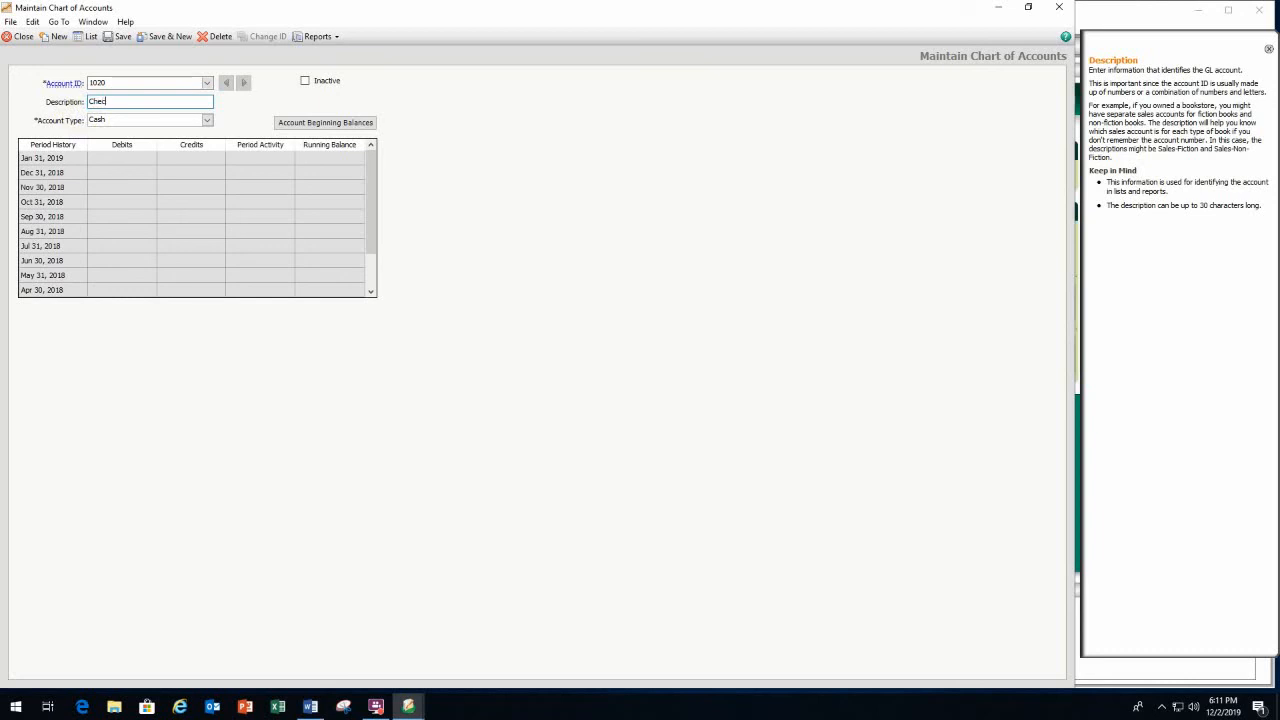
text(king Account)
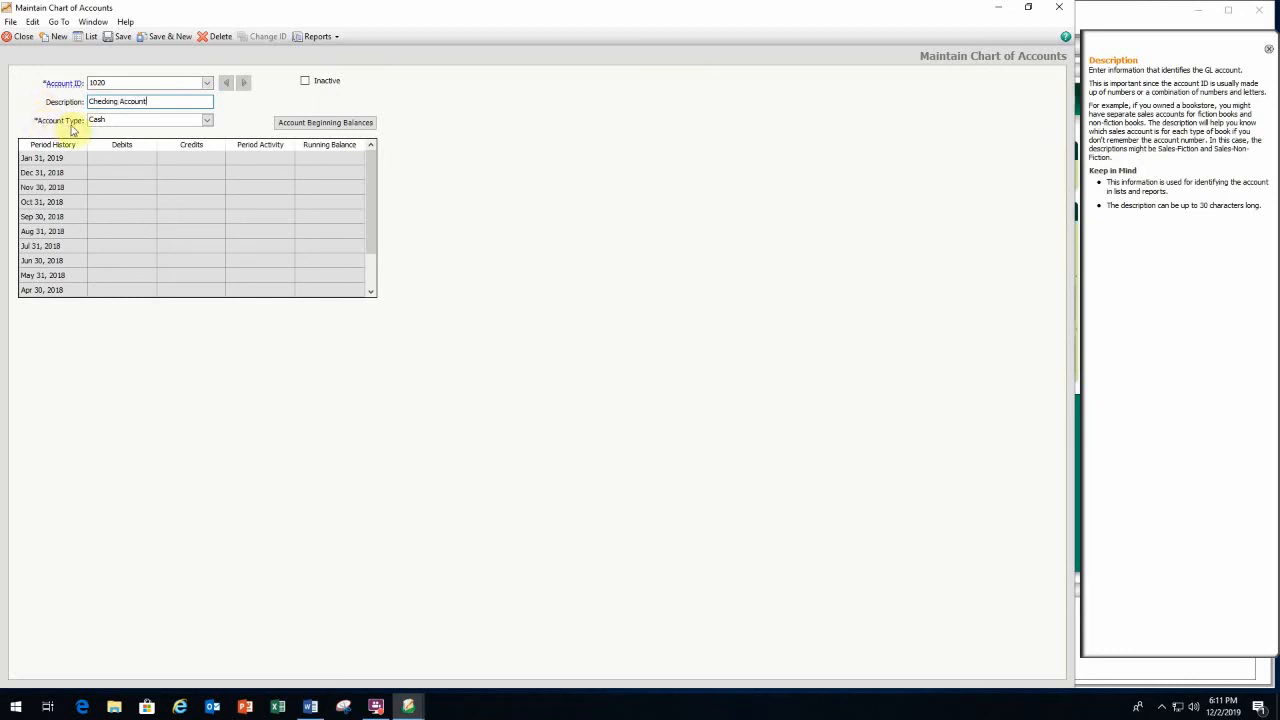
click(207, 124)
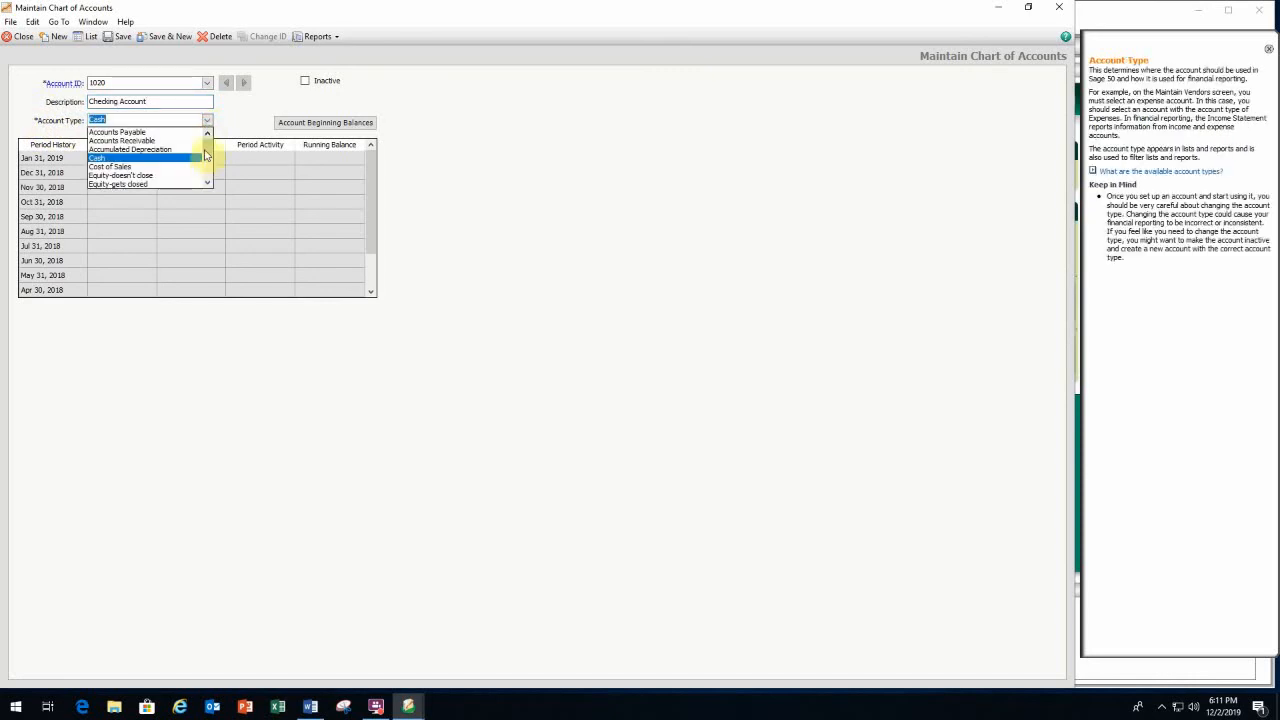
mouse_move(206, 150)
mouse_down()
mouse_move(210, 180)
mouse_move(210, 148)
mouse_up()
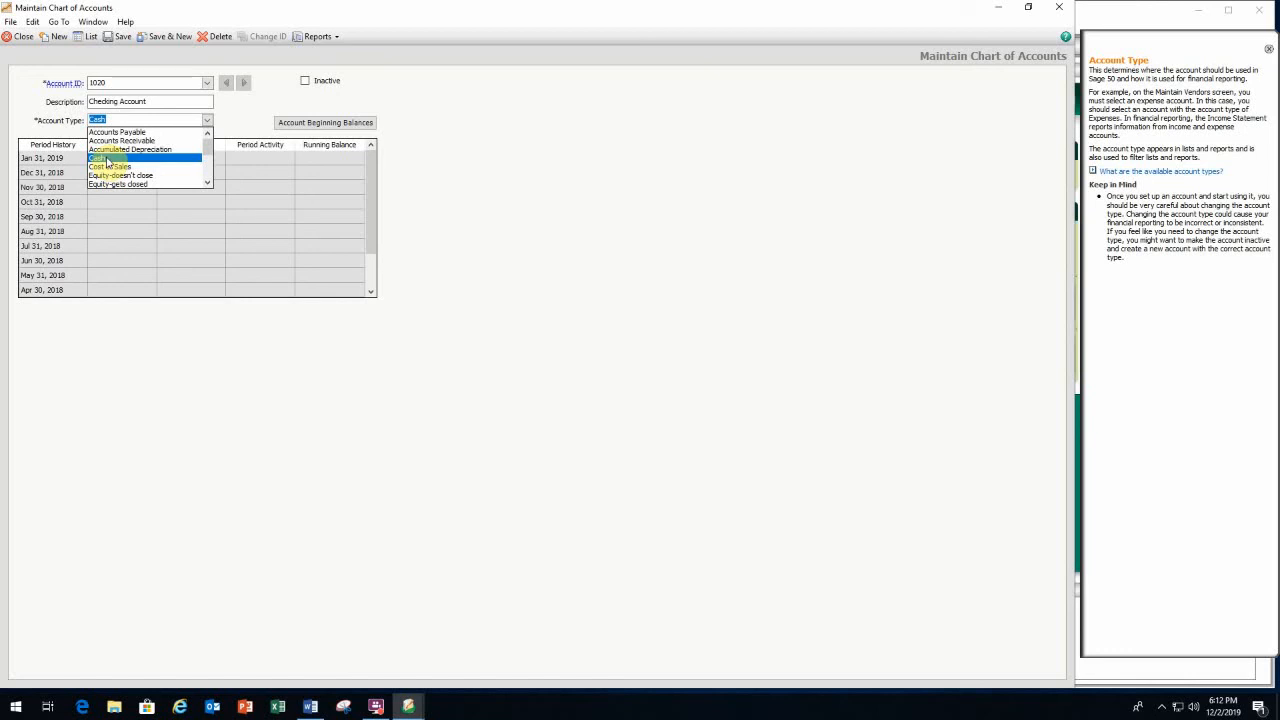
click(107, 160)
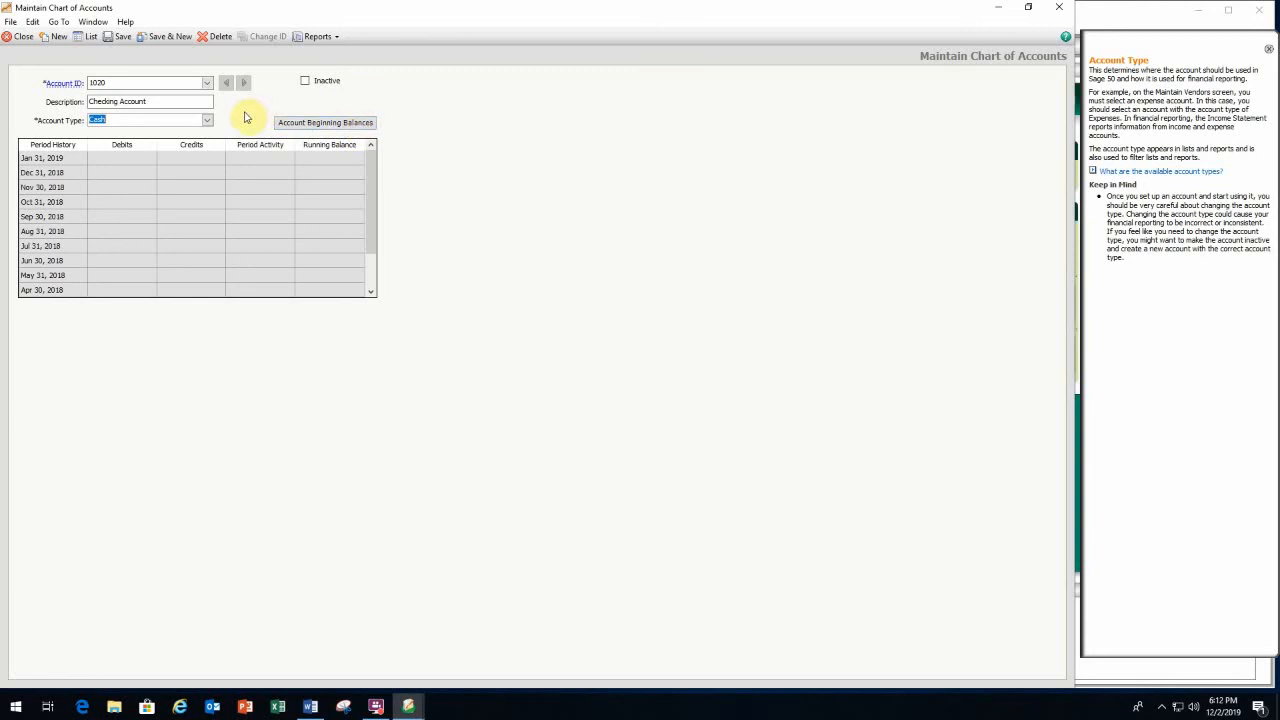
click(163, 37)
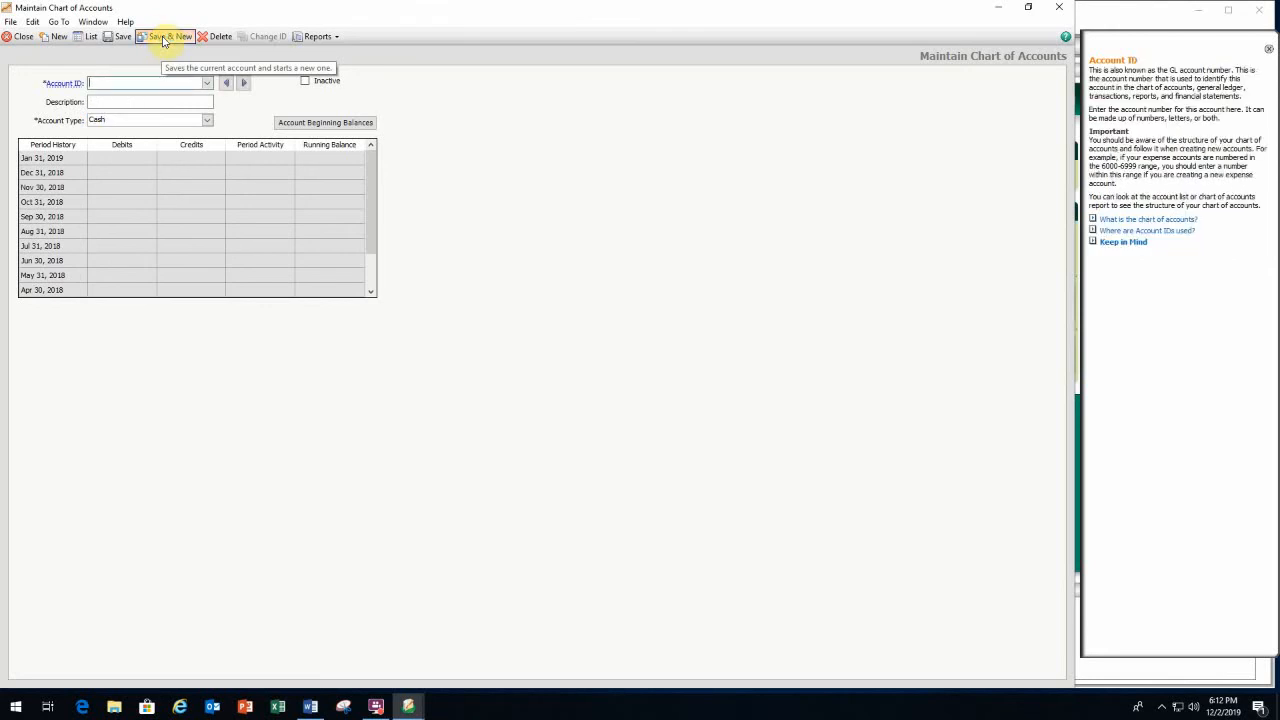
Create account 1100, Accounts Receivable, with account type Accounts Receivable, and save it to start a blank record.
text(110)
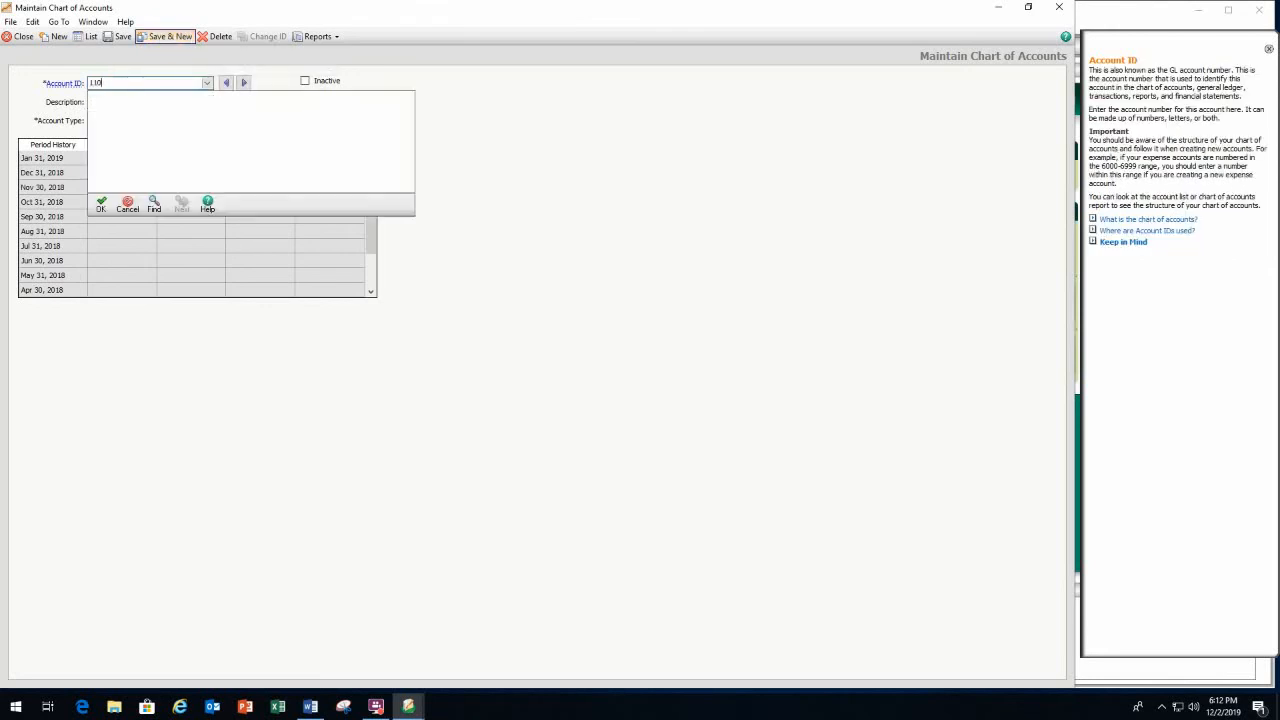
text(0)
key(Tab)
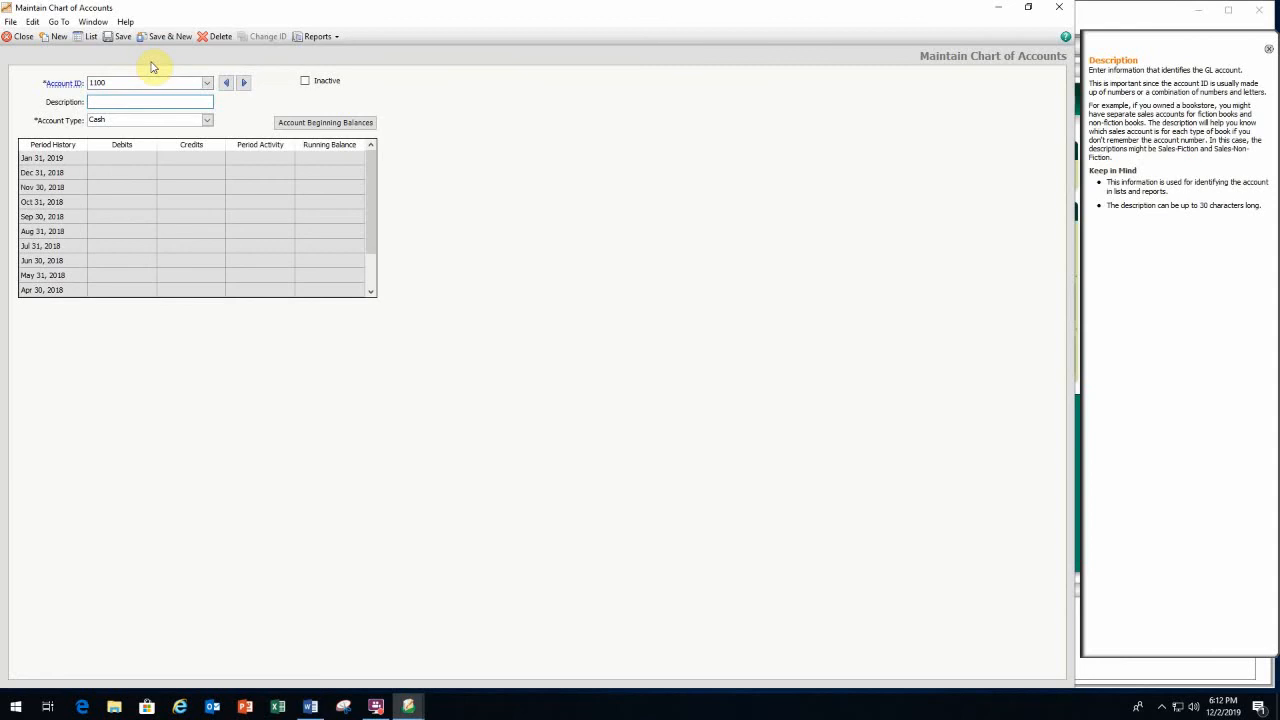
text(Accounts Receivable)
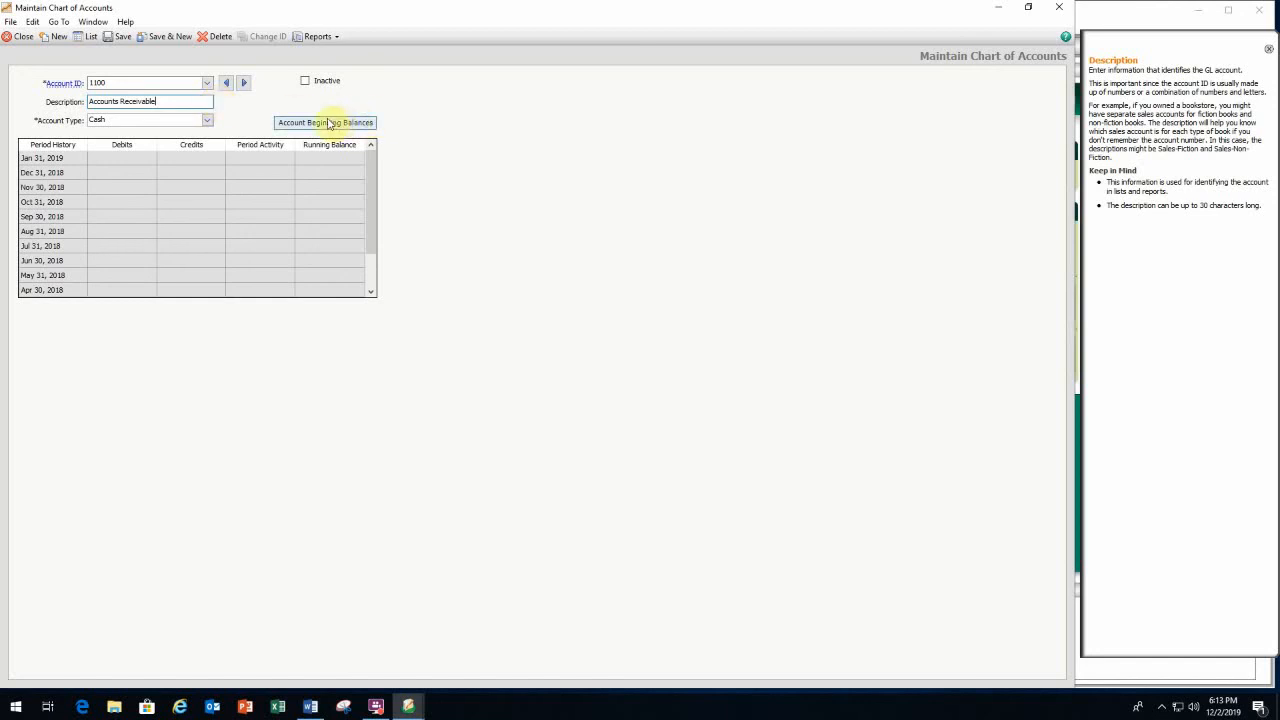
click(209, 121)
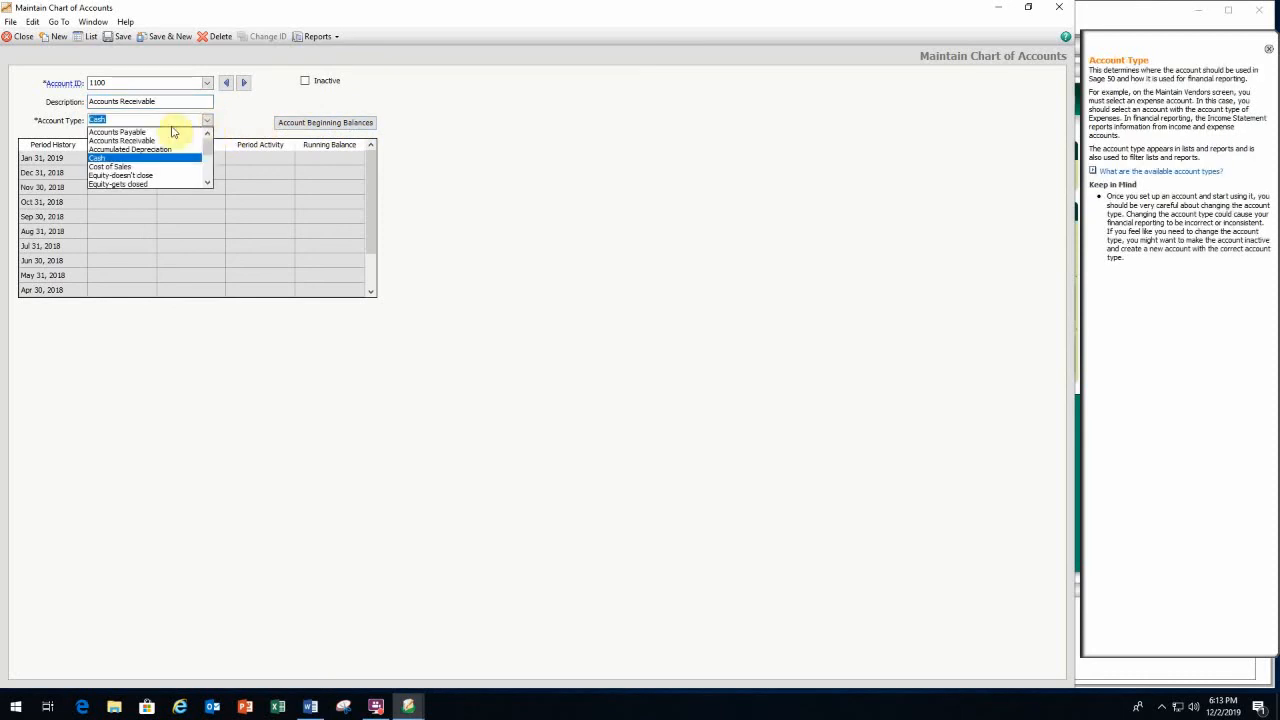
click(137, 140)
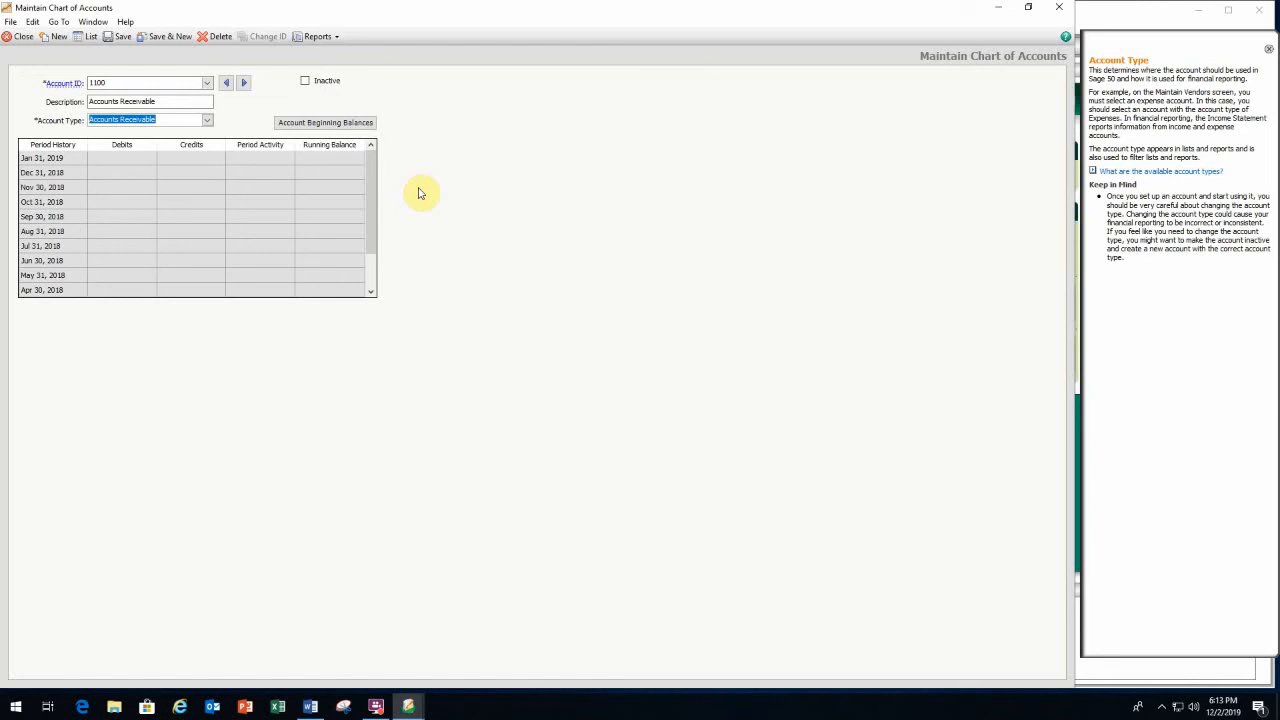
click(168, 37)
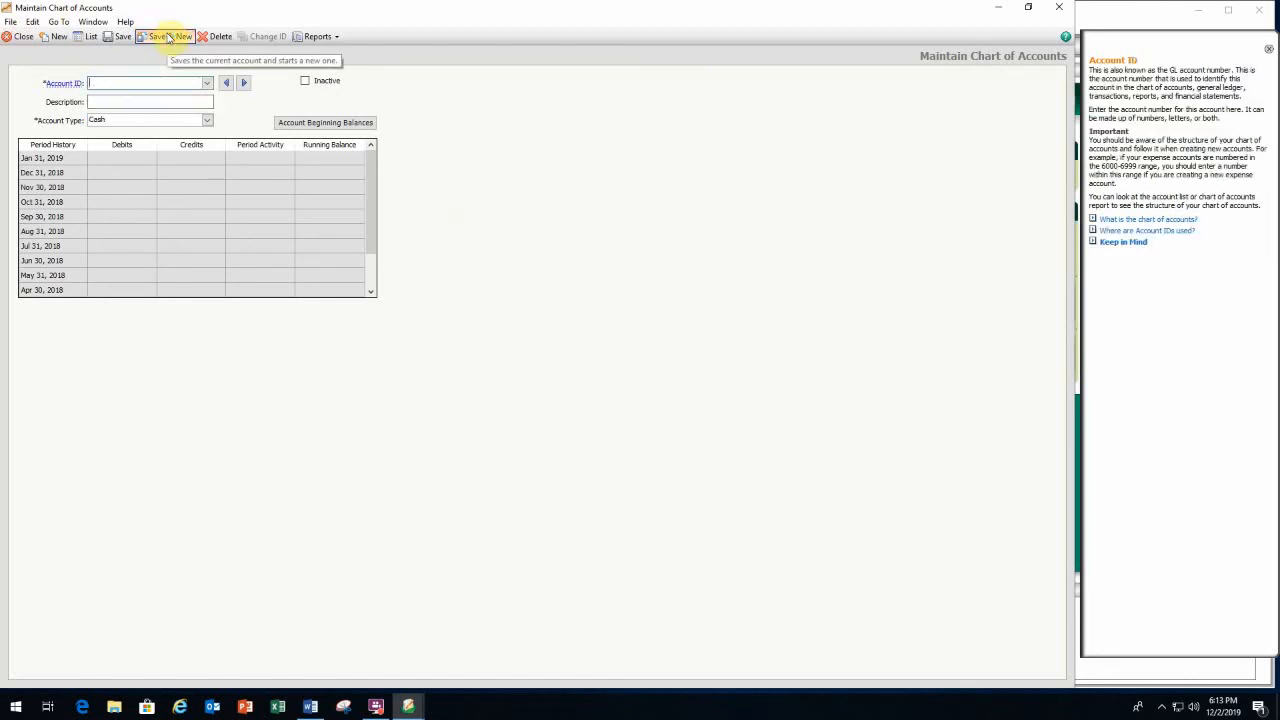
Check the account list in Word, and save account 1200, Inventory, with account type Inventory.
click(311, 706)
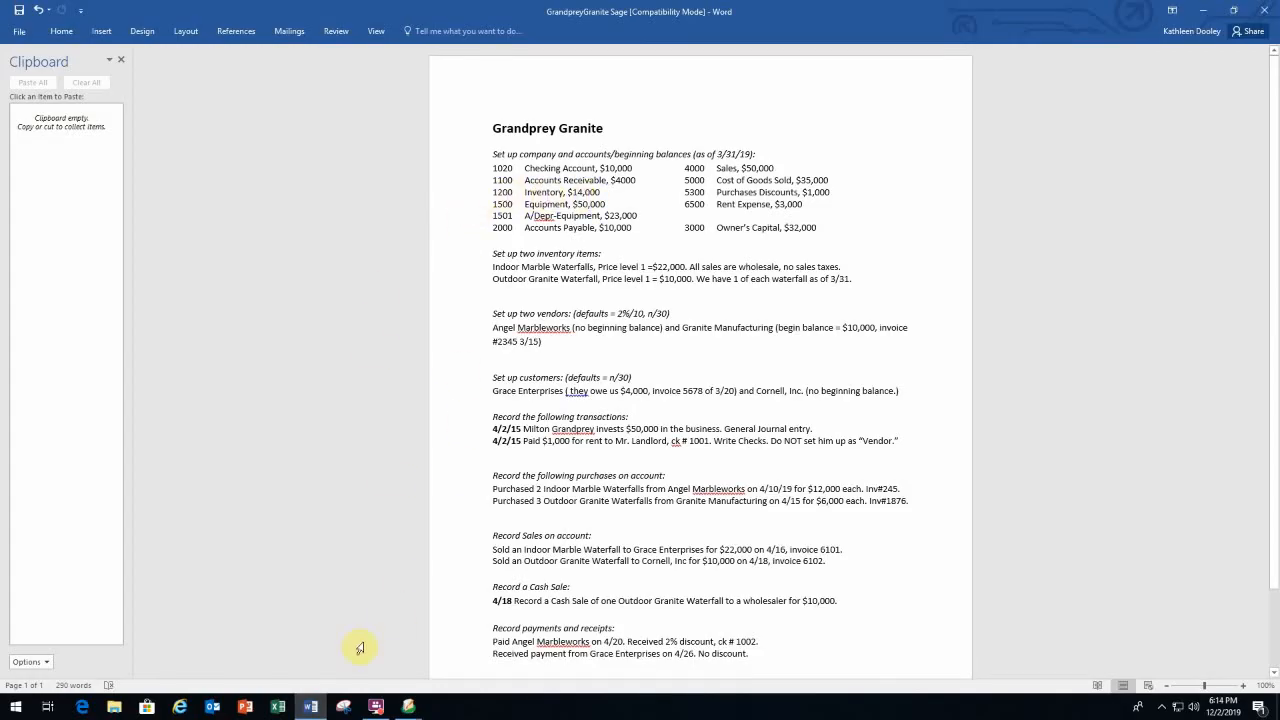
click(1203, 12)
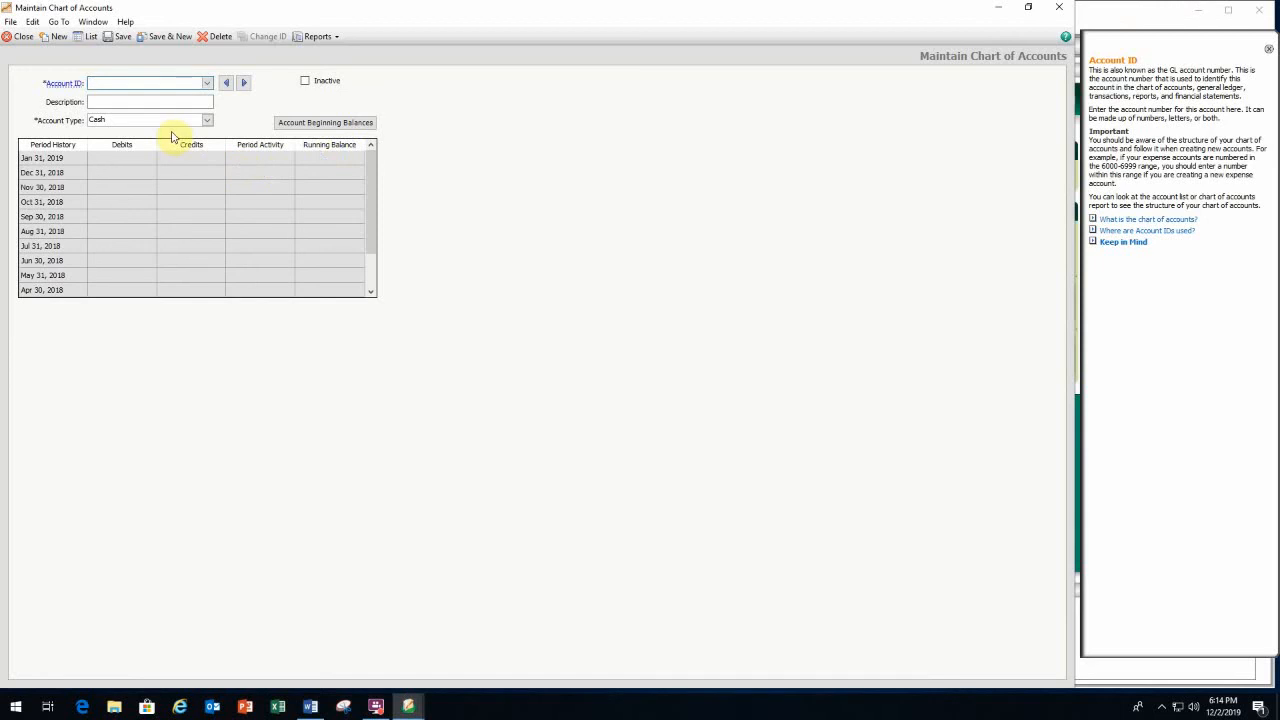
text(1200)
key(Tab)
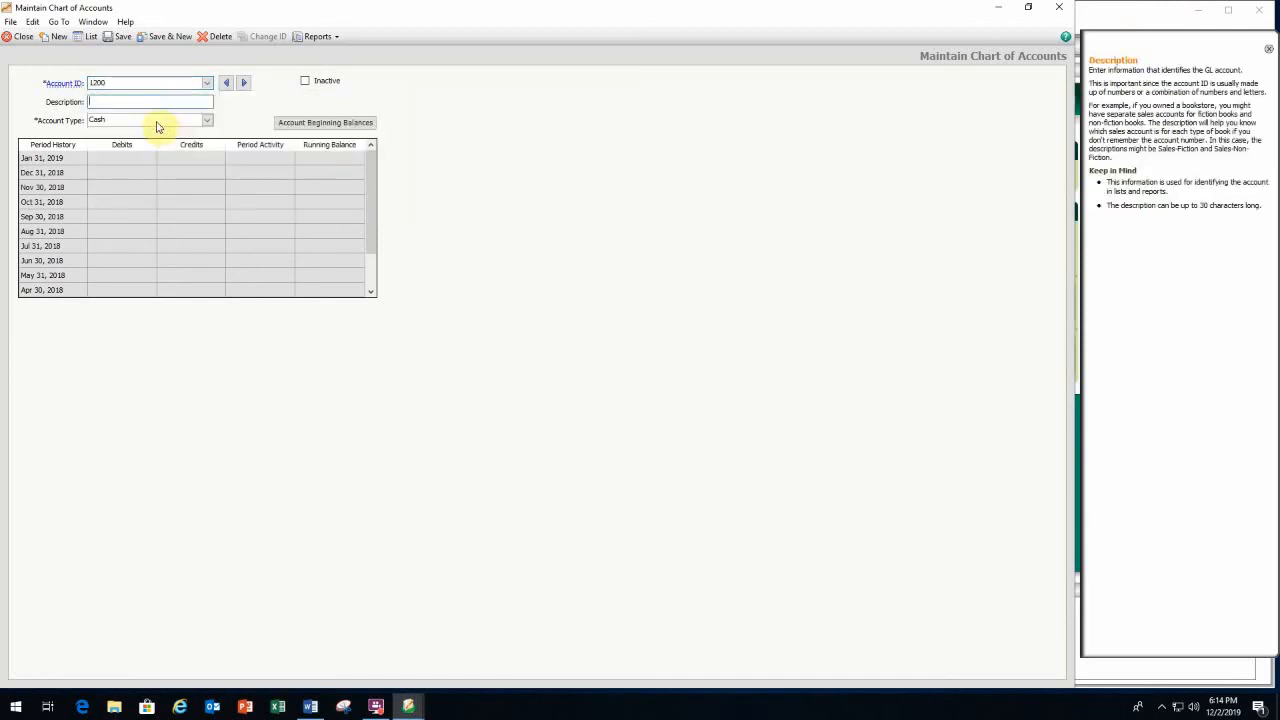
text(Inventory)
click(208, 120)
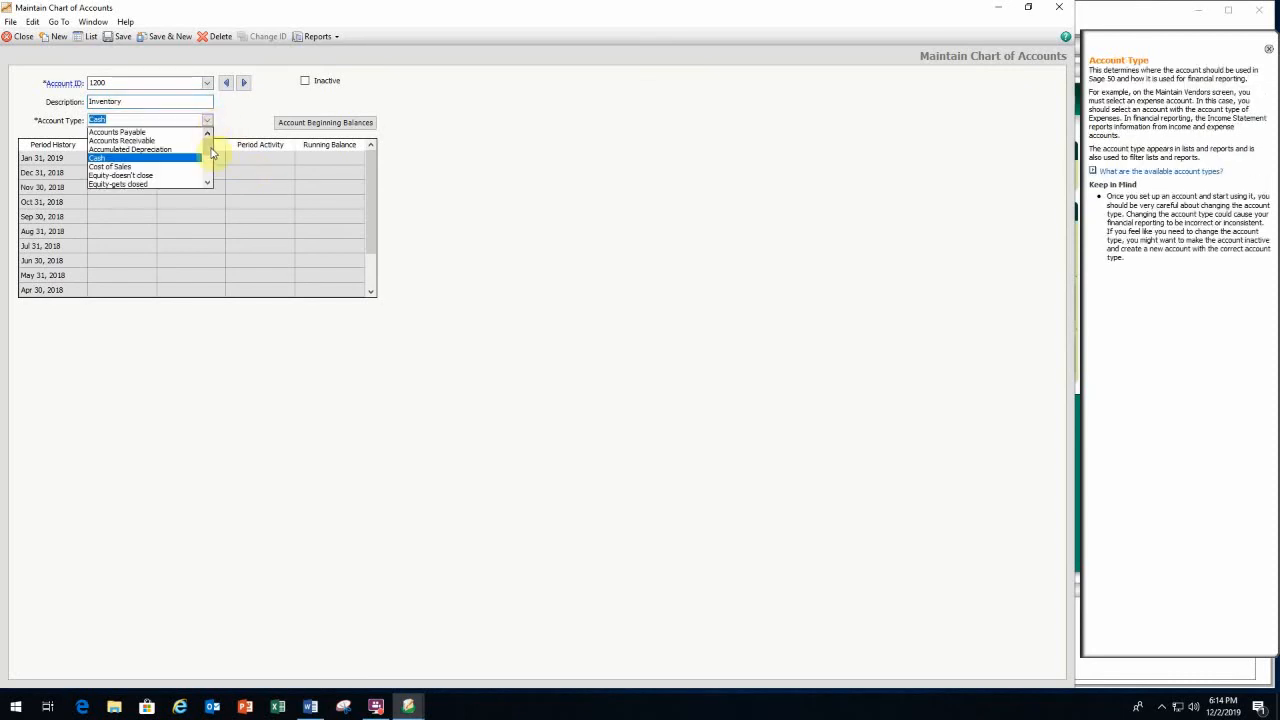
drag(210, 152, 211, 168)
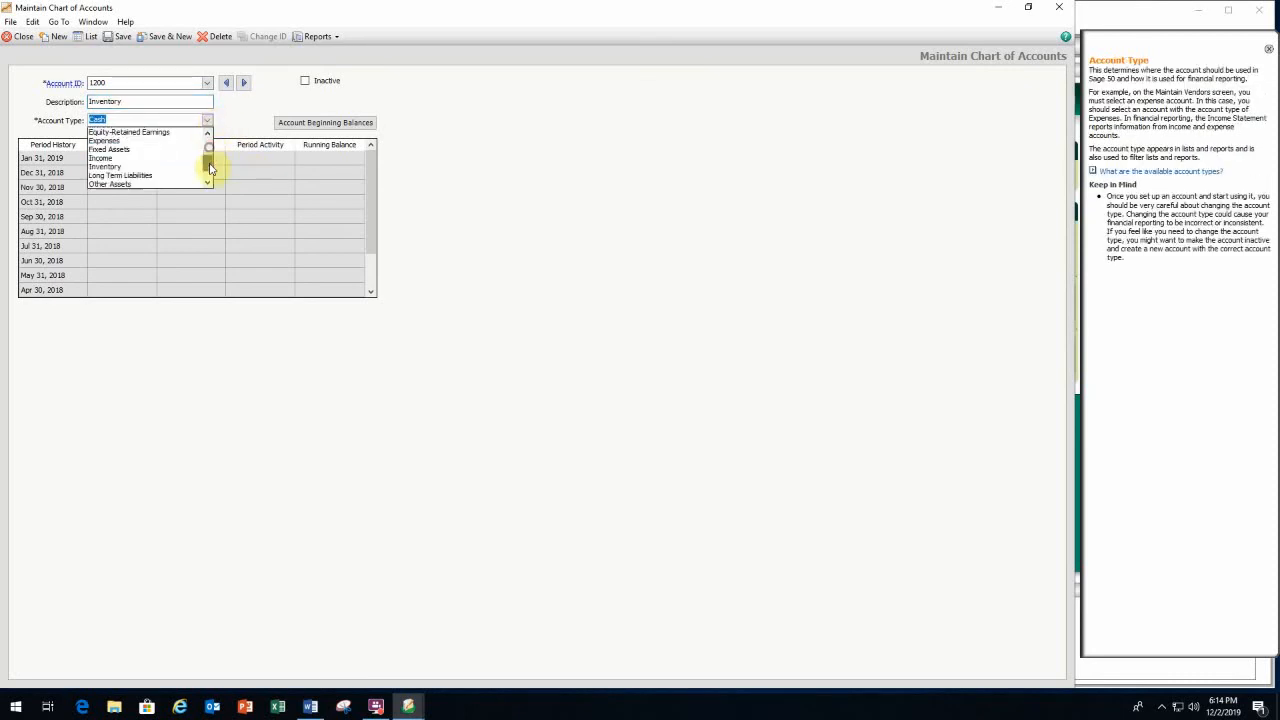
click(120, 167)
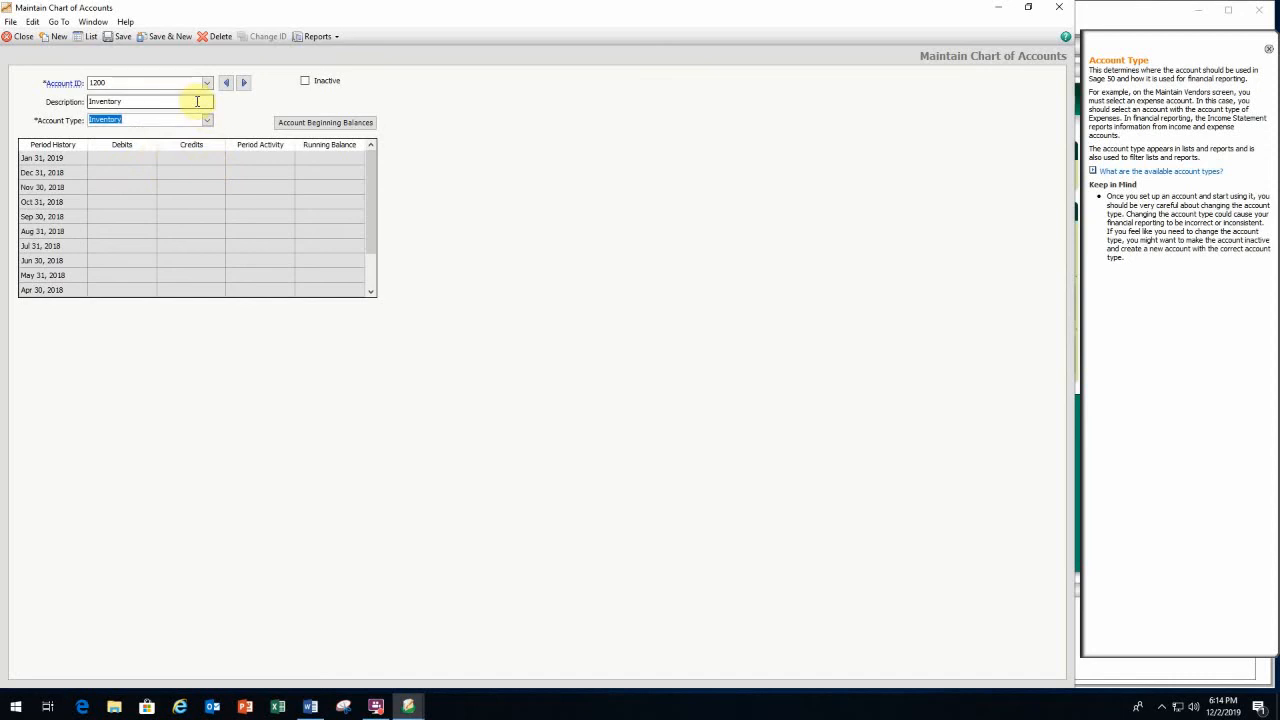
click(165, 40)
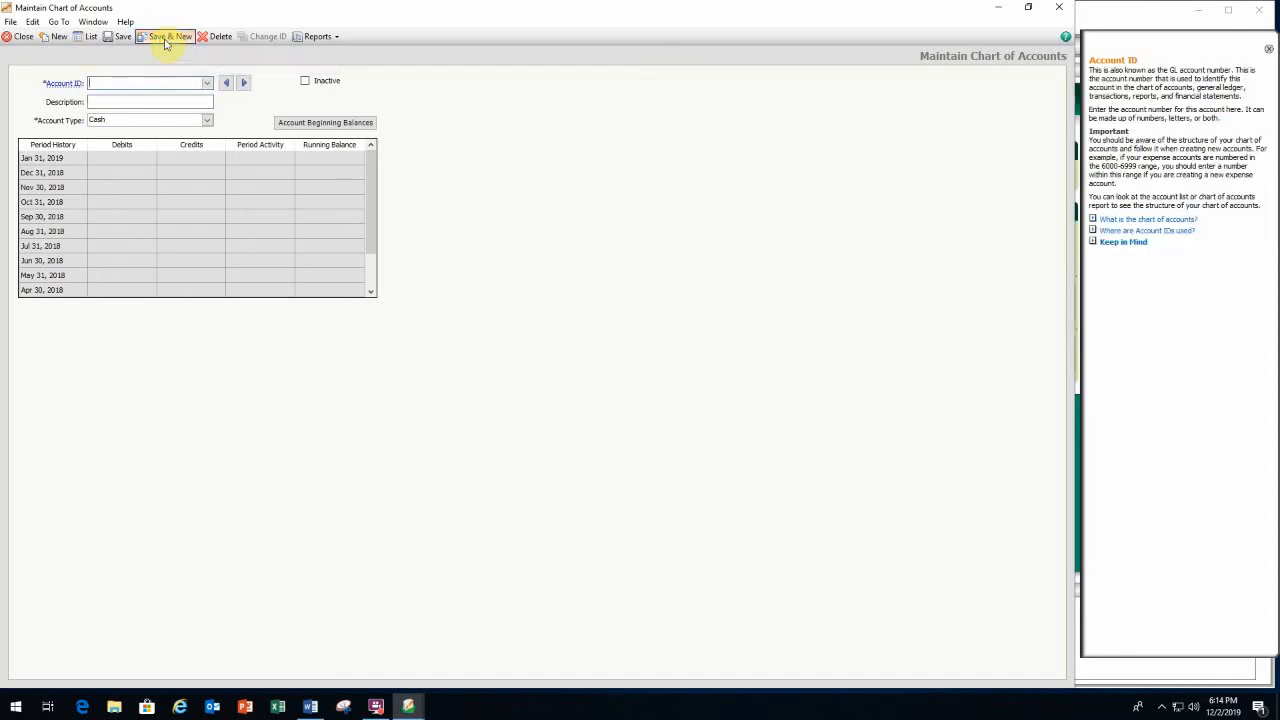
Create account 1500, Equipment, with account type Fixed Assets, and save it to start a blank record.
text(1500)
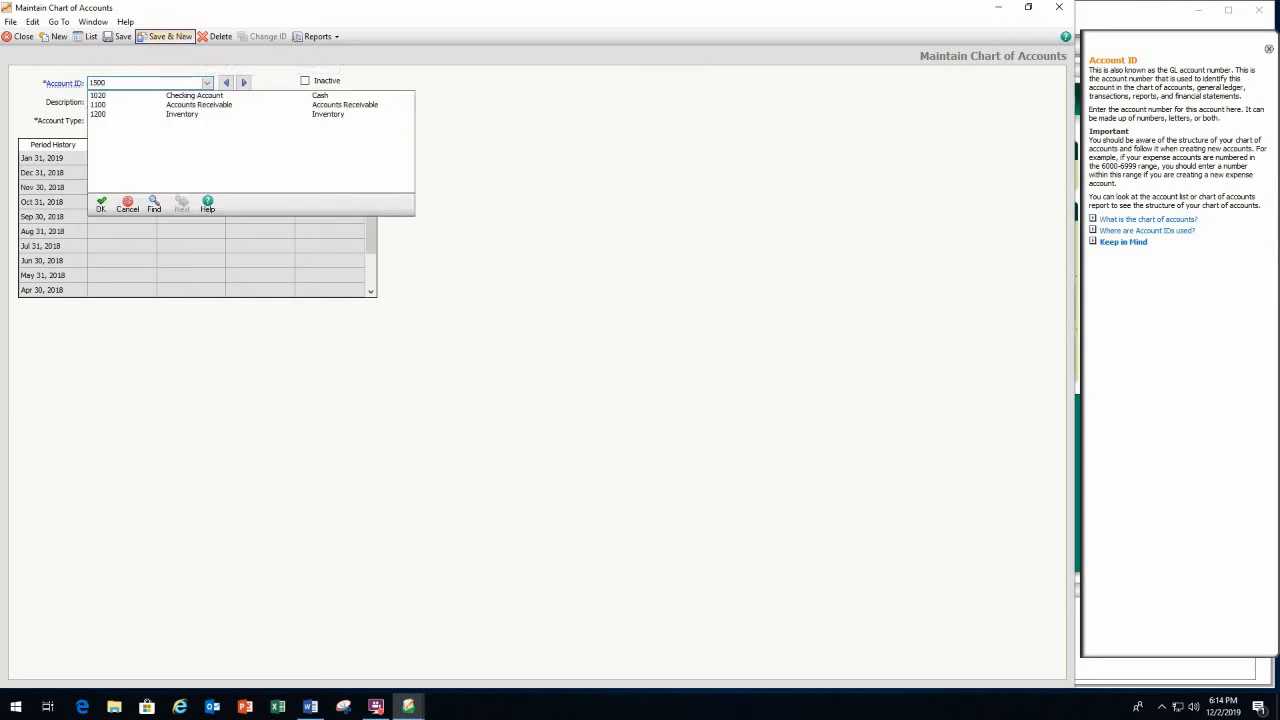
key(Tab)
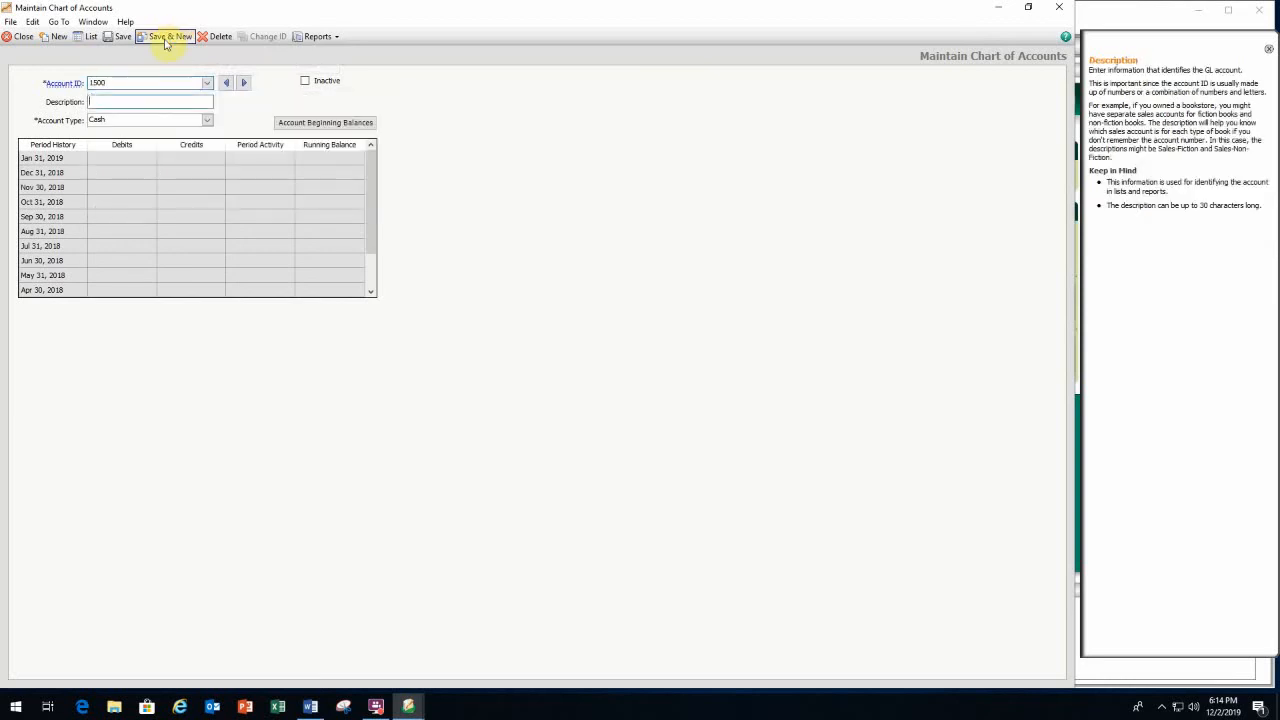
text(Equipment)
click(207, 120)
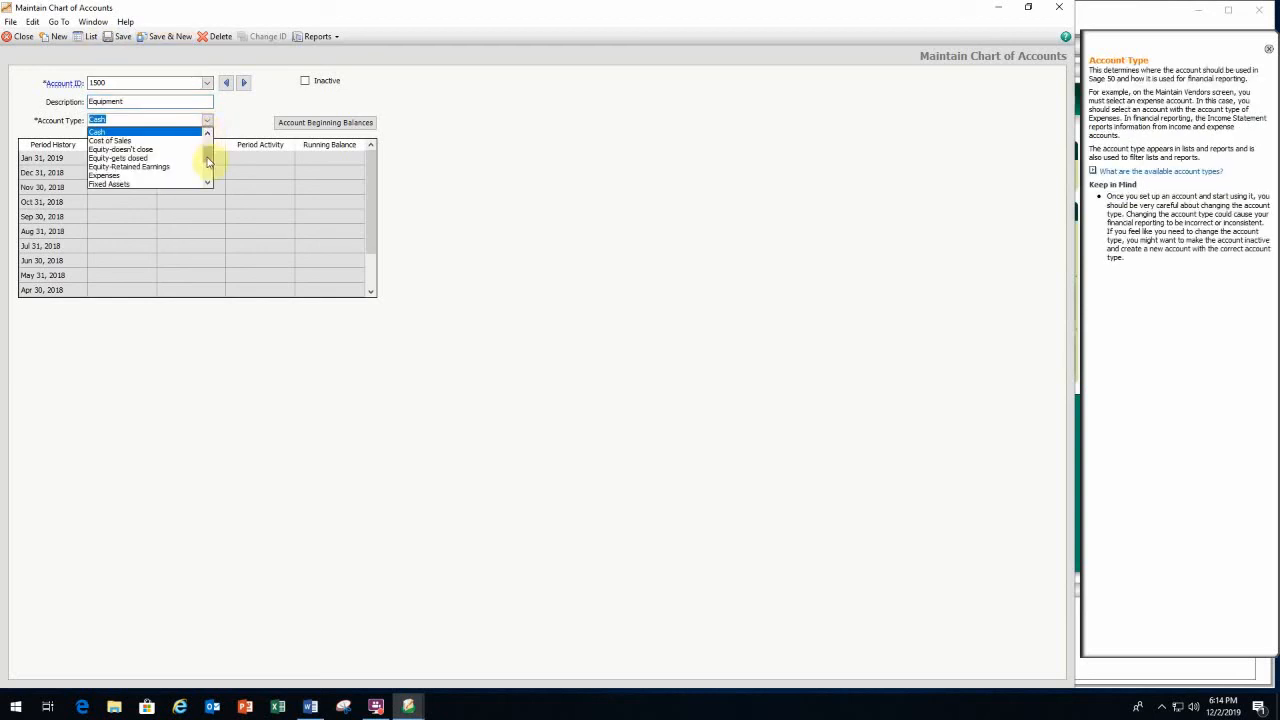
click(118, 186)
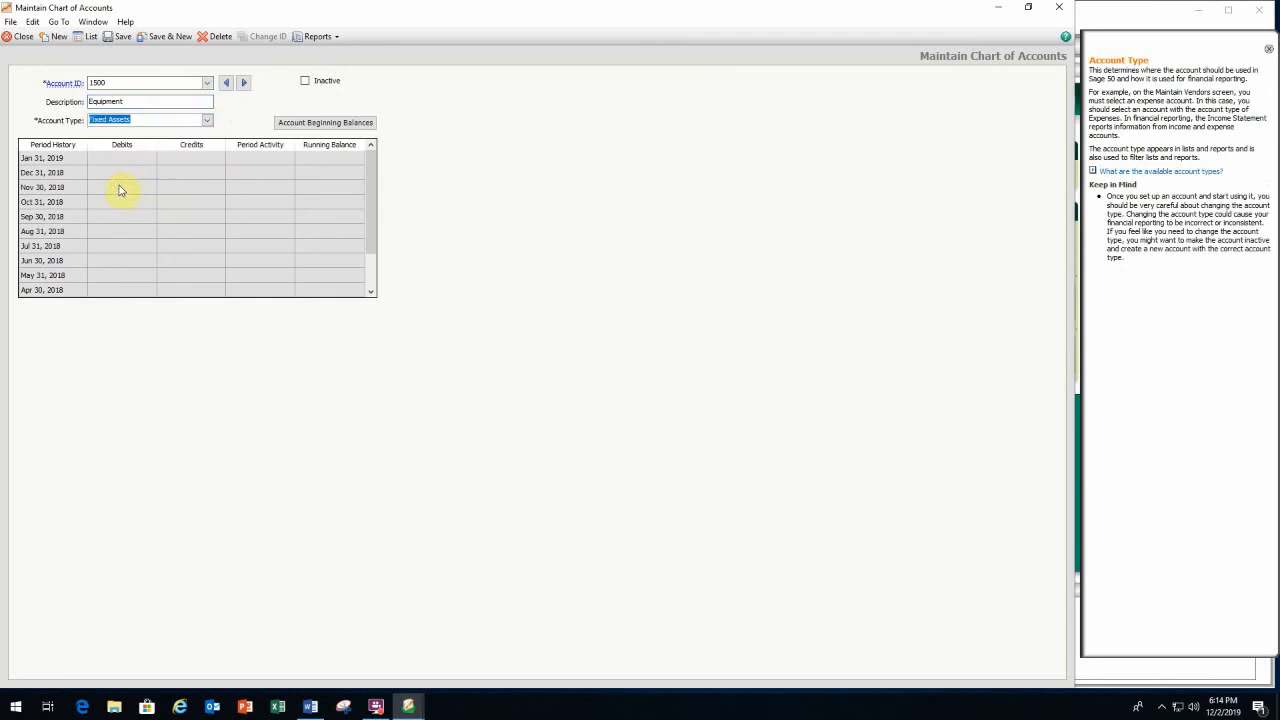
click(173, 40)
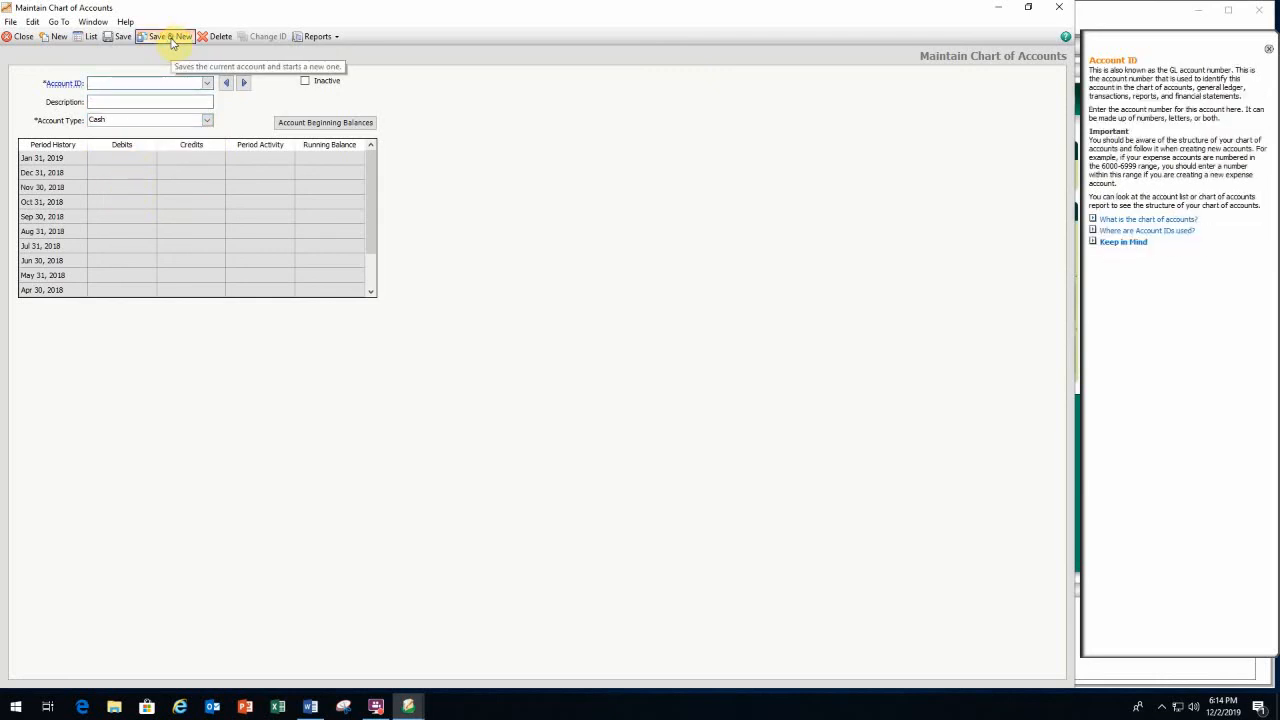
Create account 1501, A/Depr-Equipment, with account type Accumulated Depreciation, and save it to start a blank record.
text(1501)
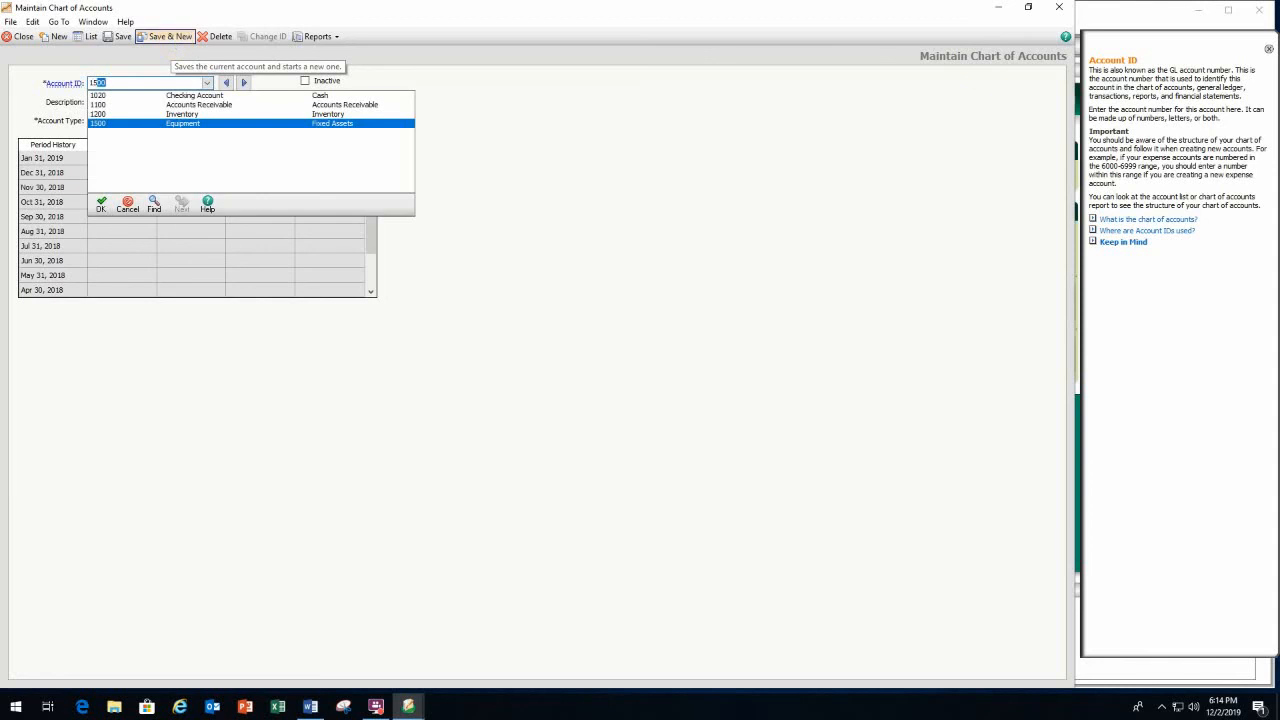
key(Tab)
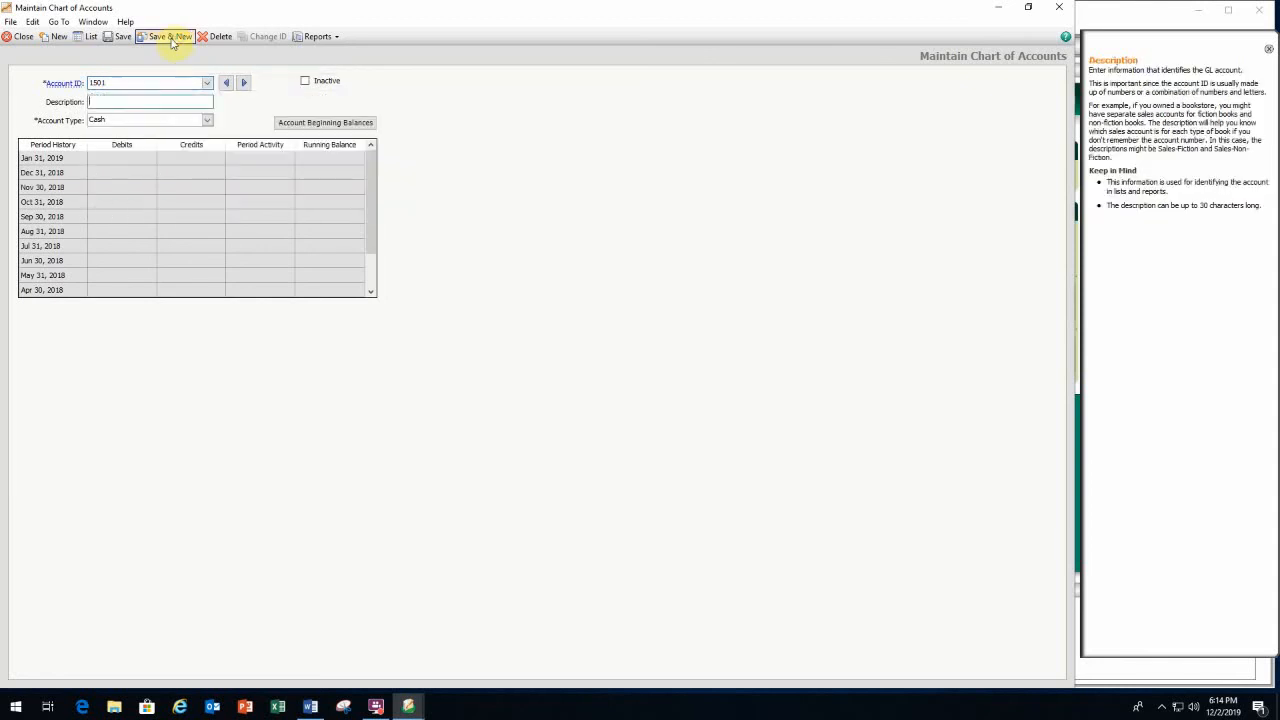
text(A/Depr-Equipment)
click(208, 123)
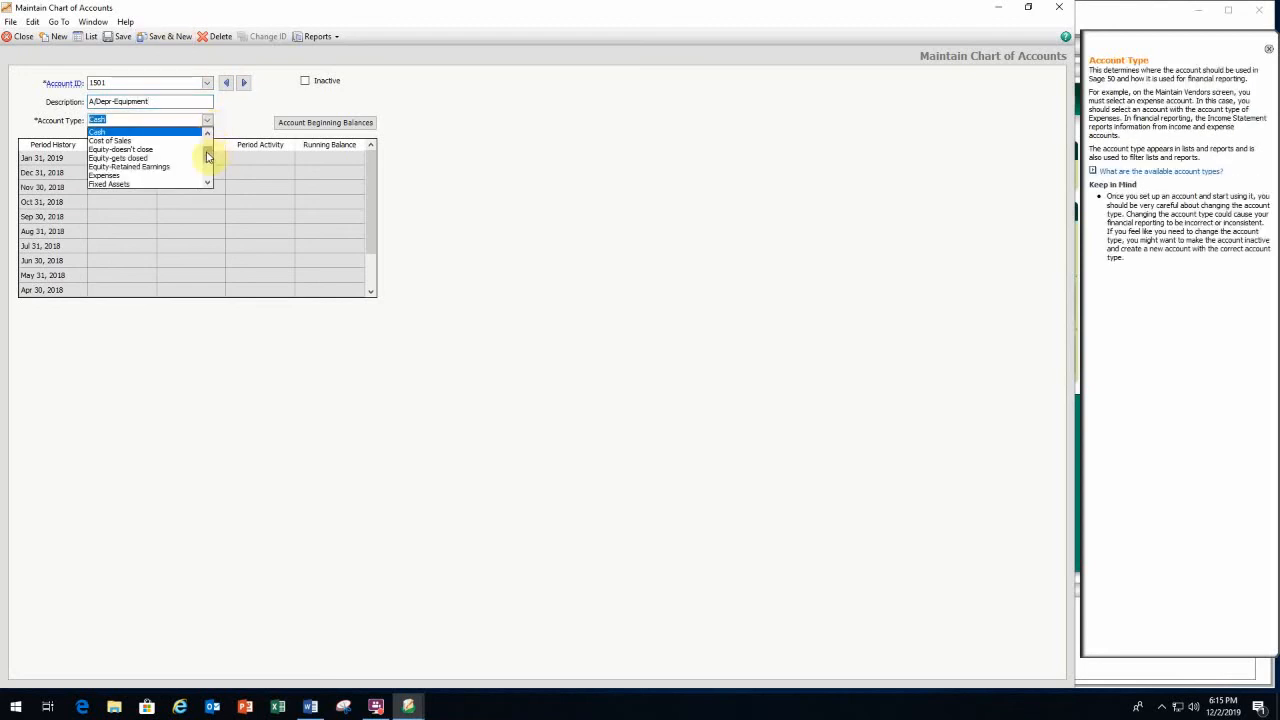
scroll(207, 155, up, 1)
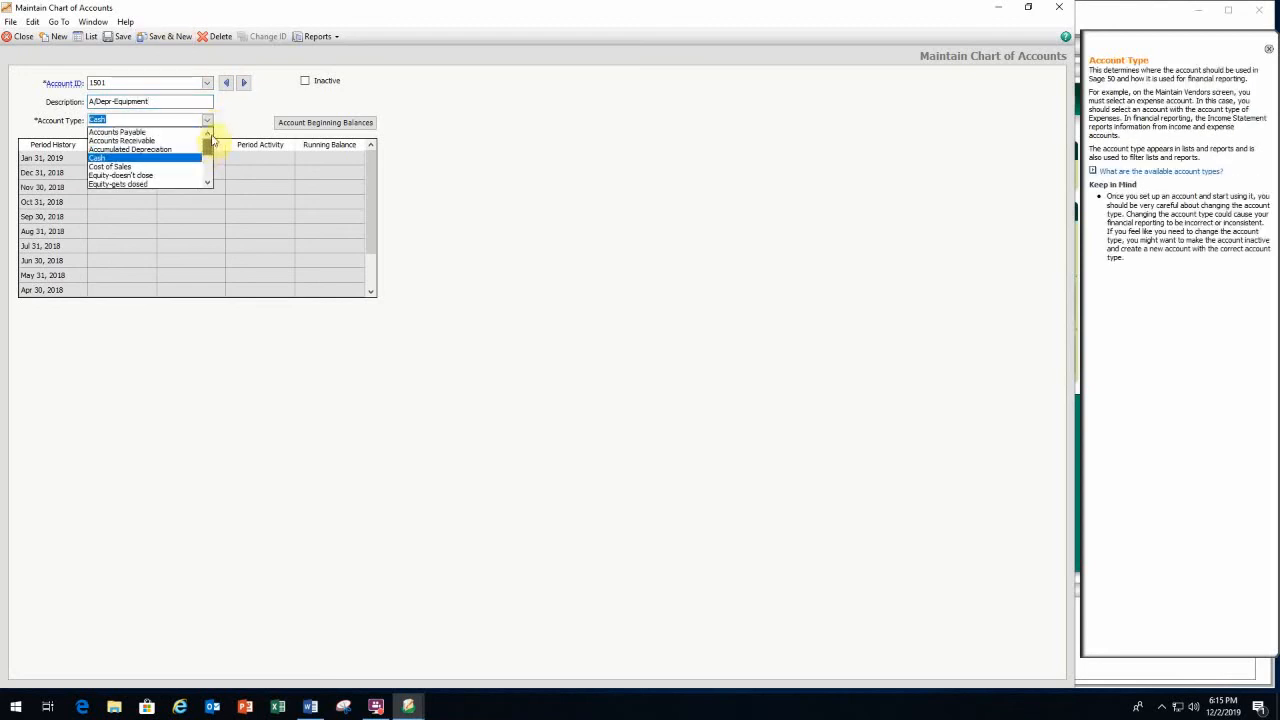
click(157, 150)
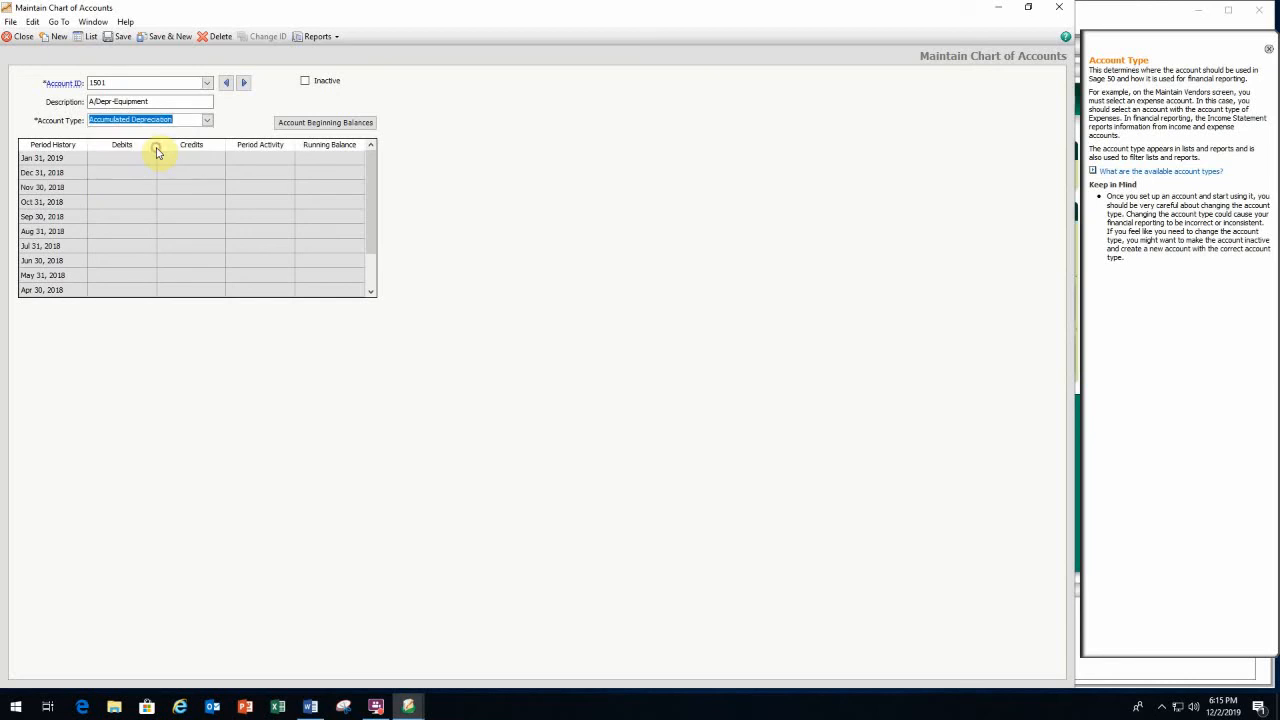
click(157, 42)
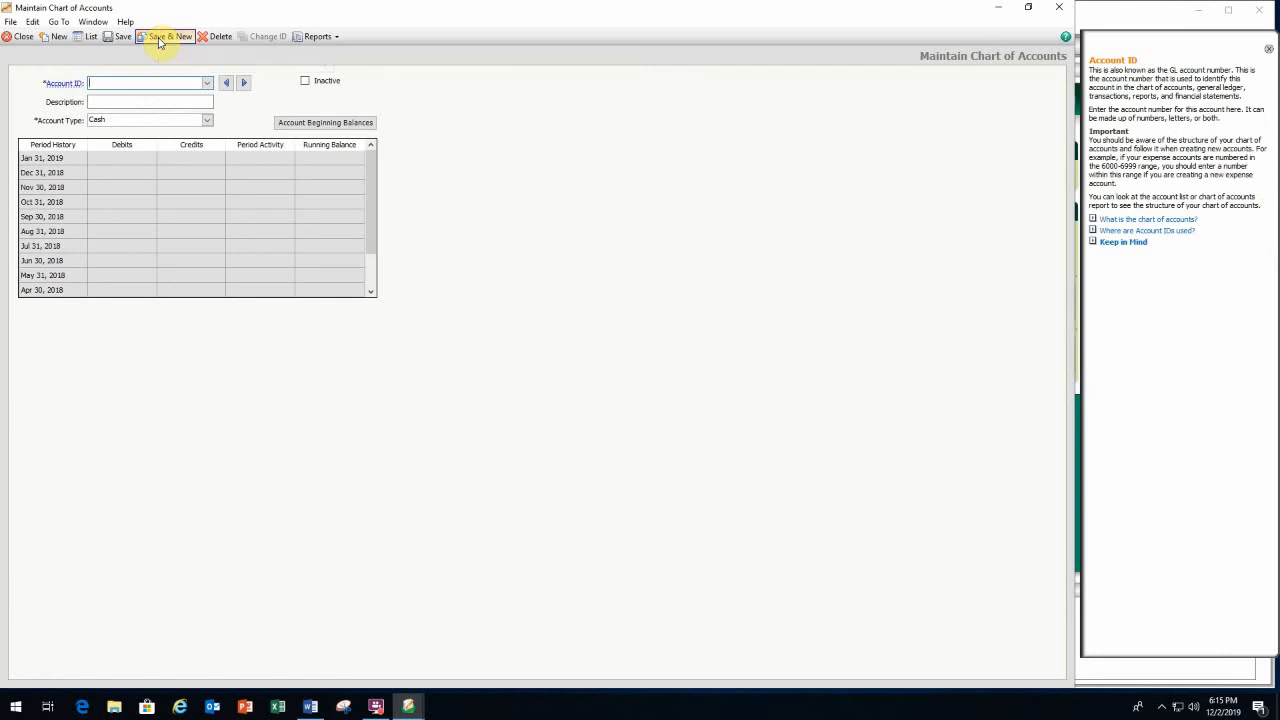
Create account 2000, Accounts Payable, with account type Accounts Payable, and save it to start a blank record.
text(2000)
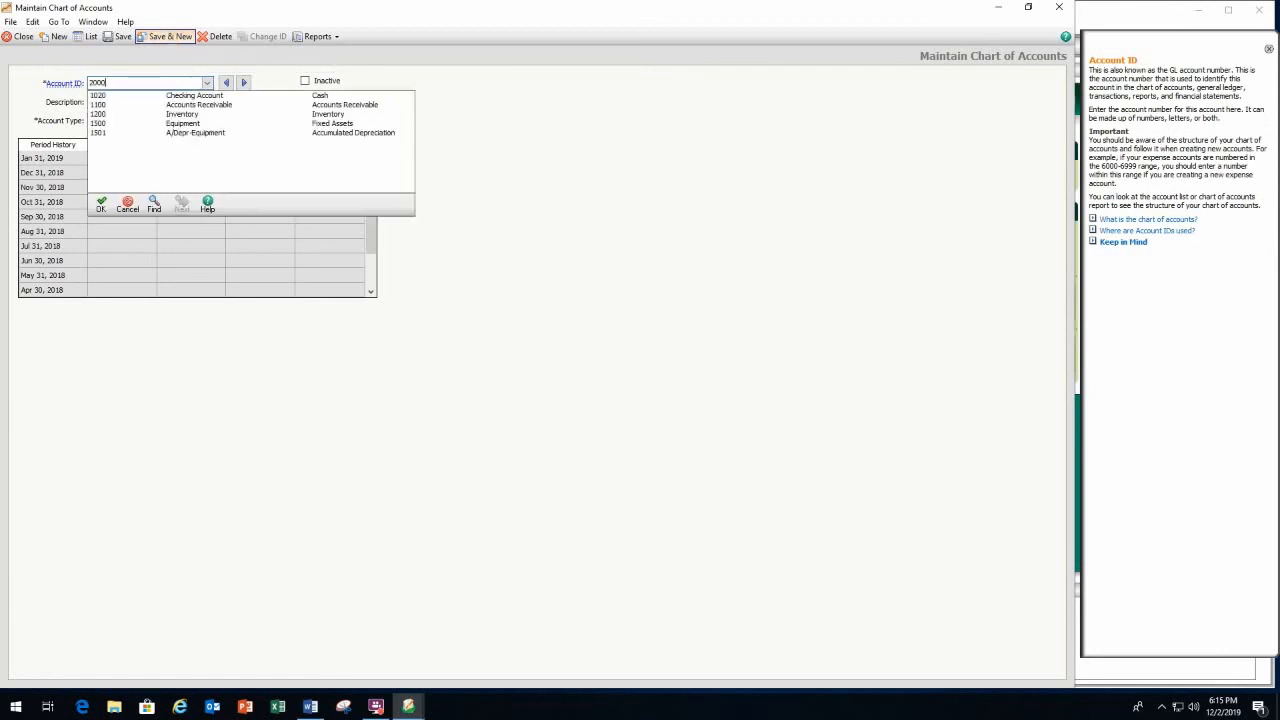
key(Tab)
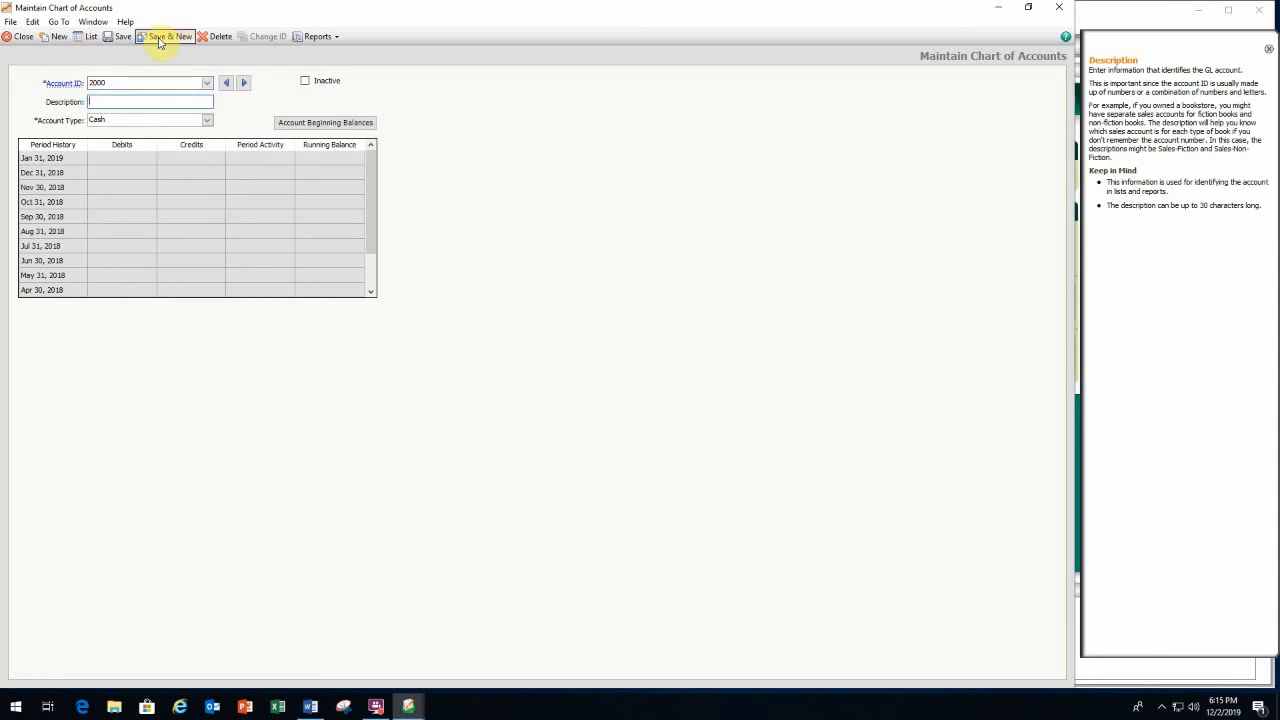
text(Accounts Payable)
click(207, 120)
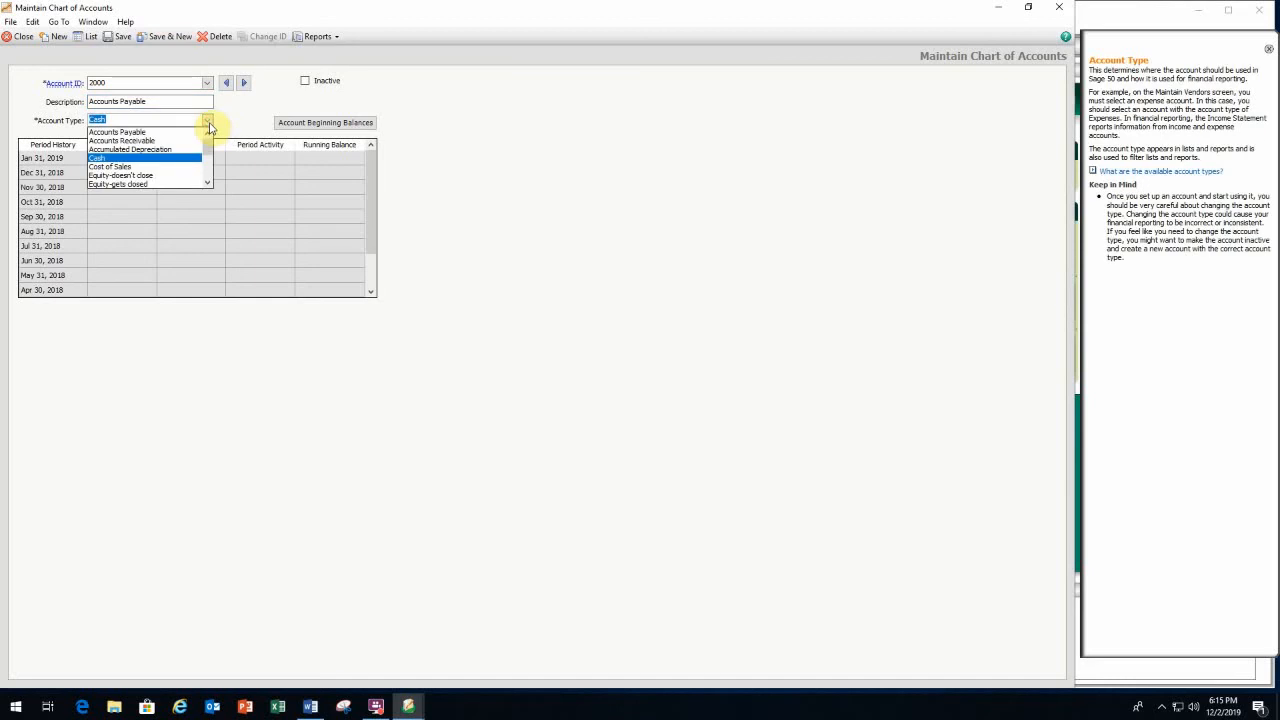
click(170, 131)
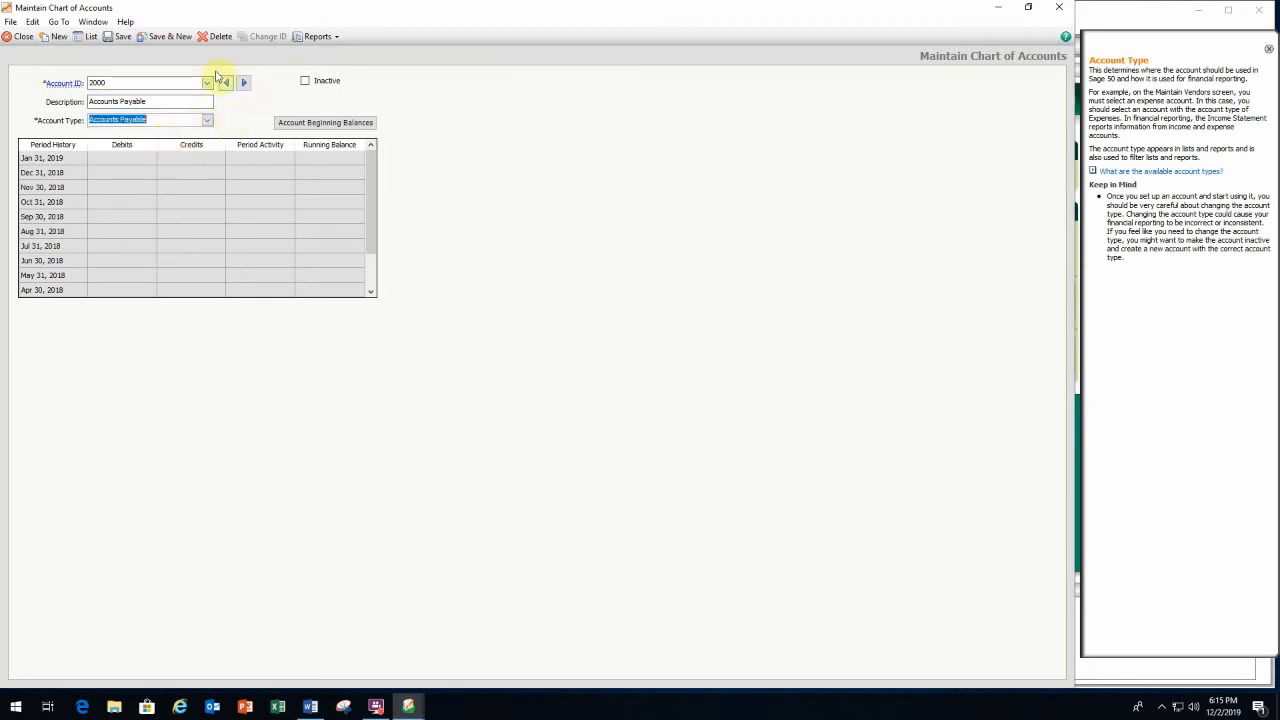
click(165, 37)
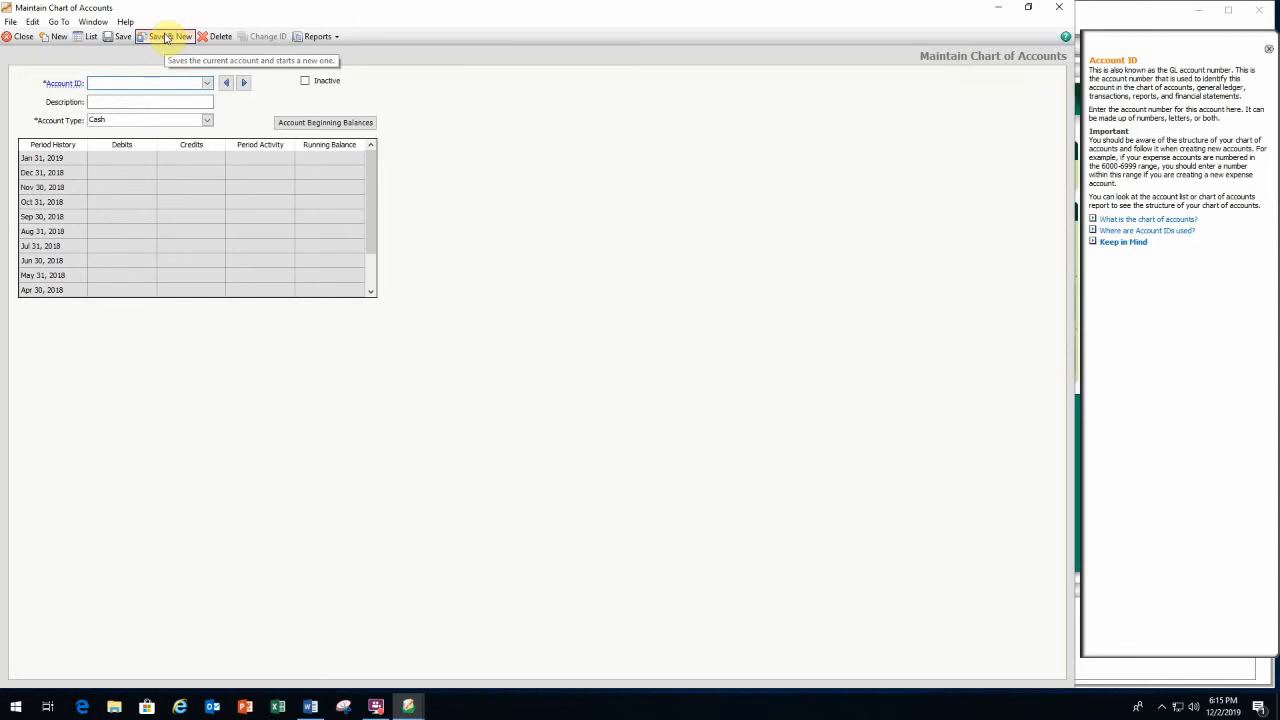
Create account 3000, MG, Capital, with account type Equity-Retained Earnings, and save it to start a blank record.
text(3000)
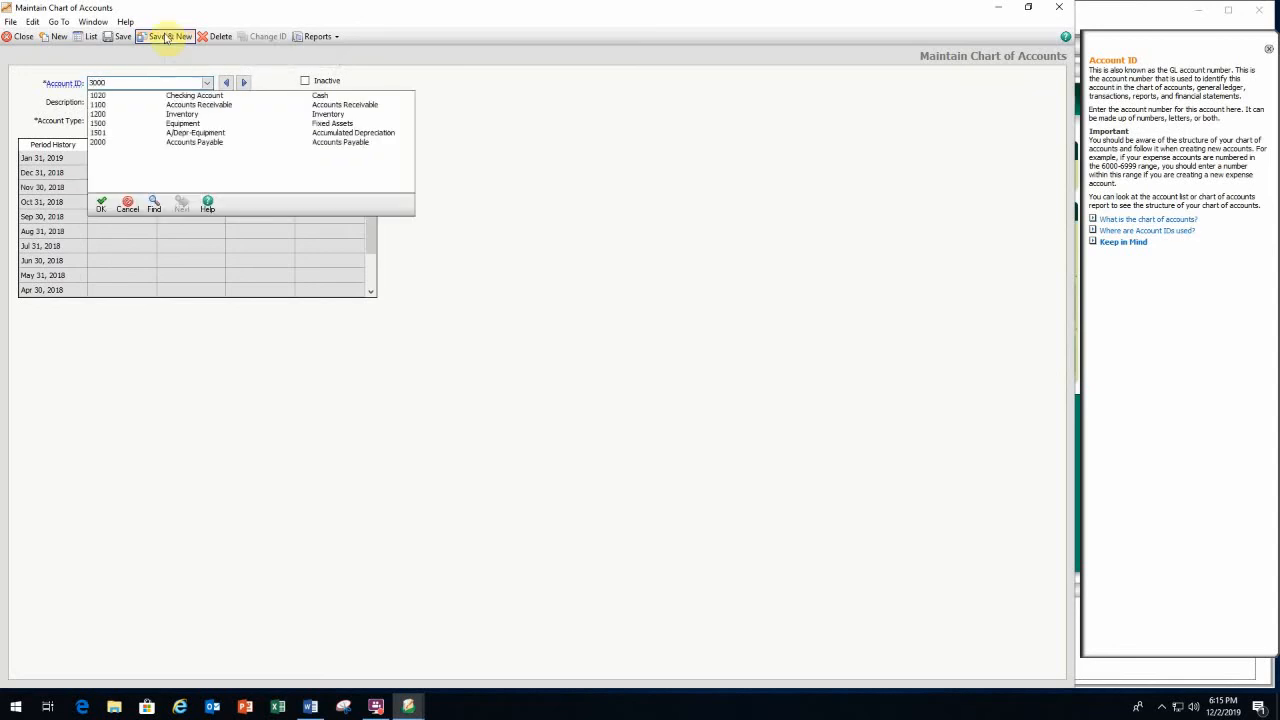
key(Tab)
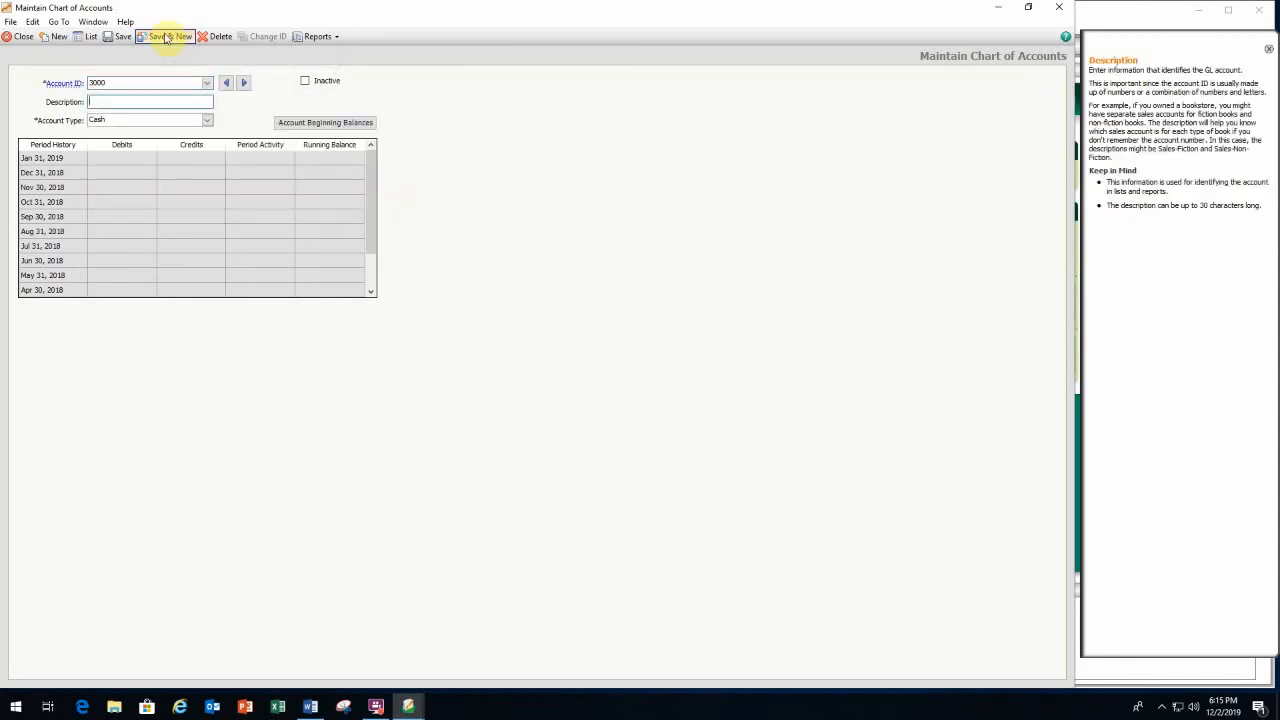
text(MG, Capital)
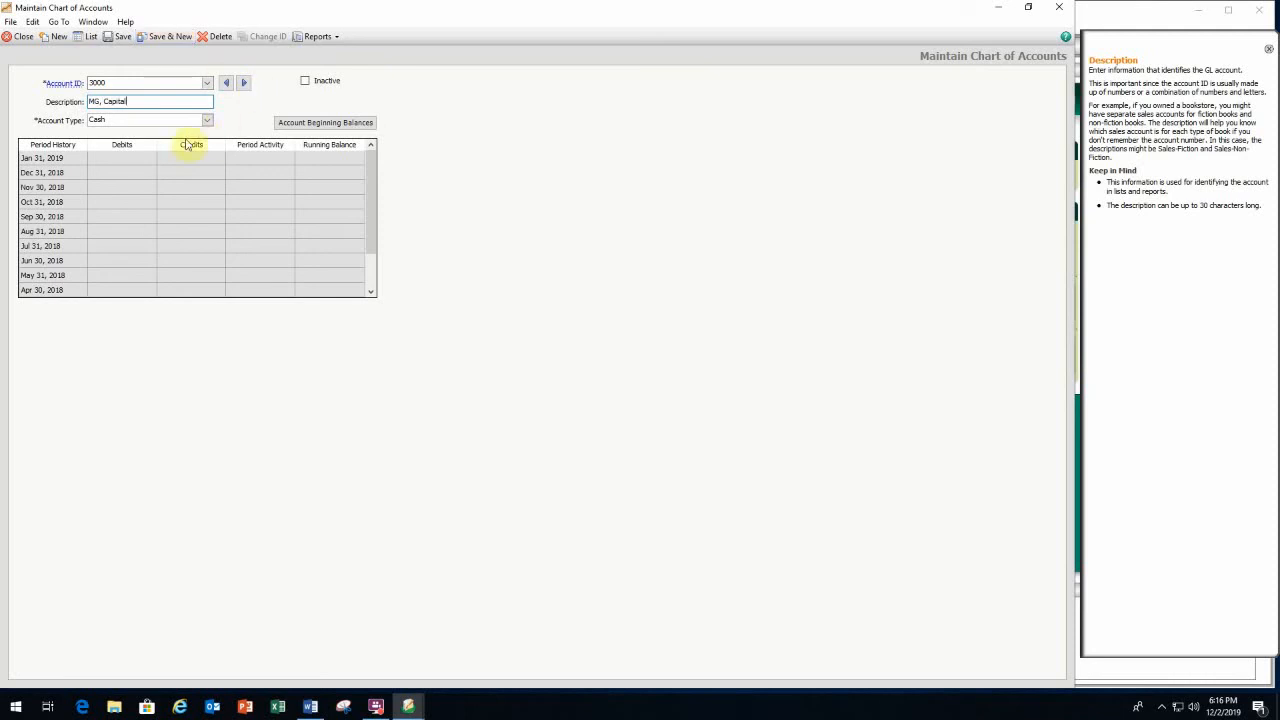
click(207, 122)
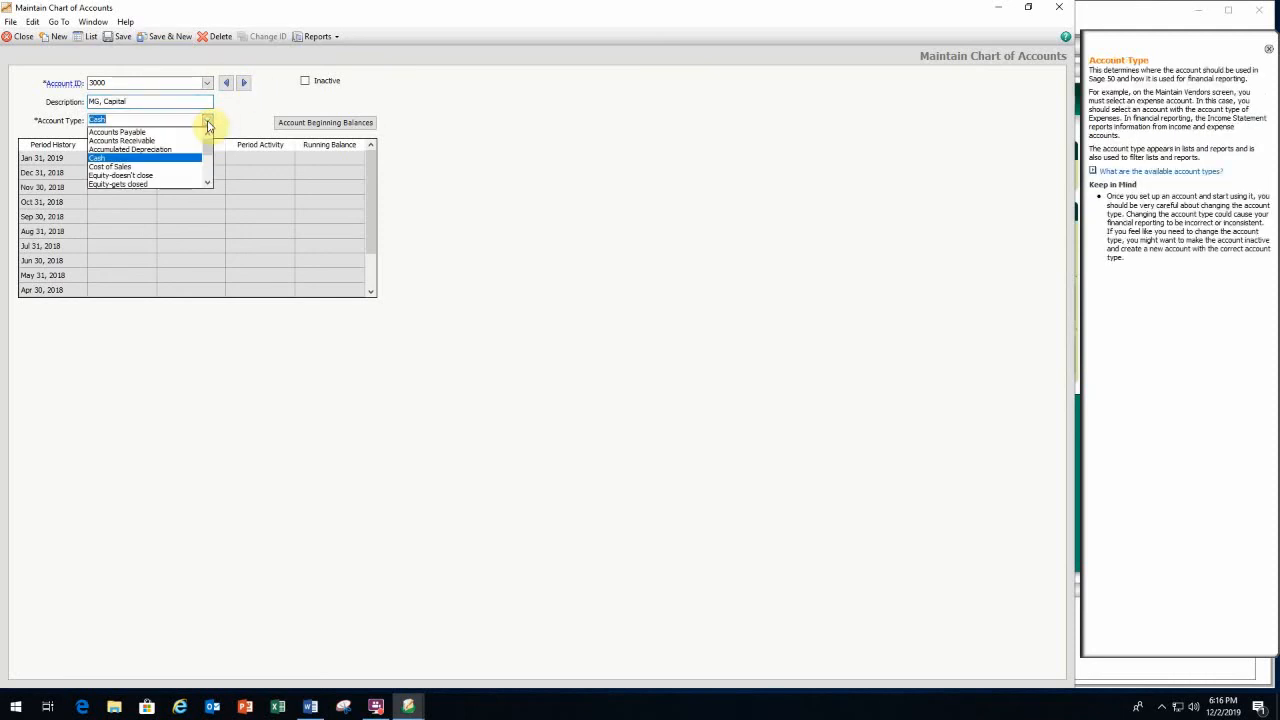
click(207, 184)
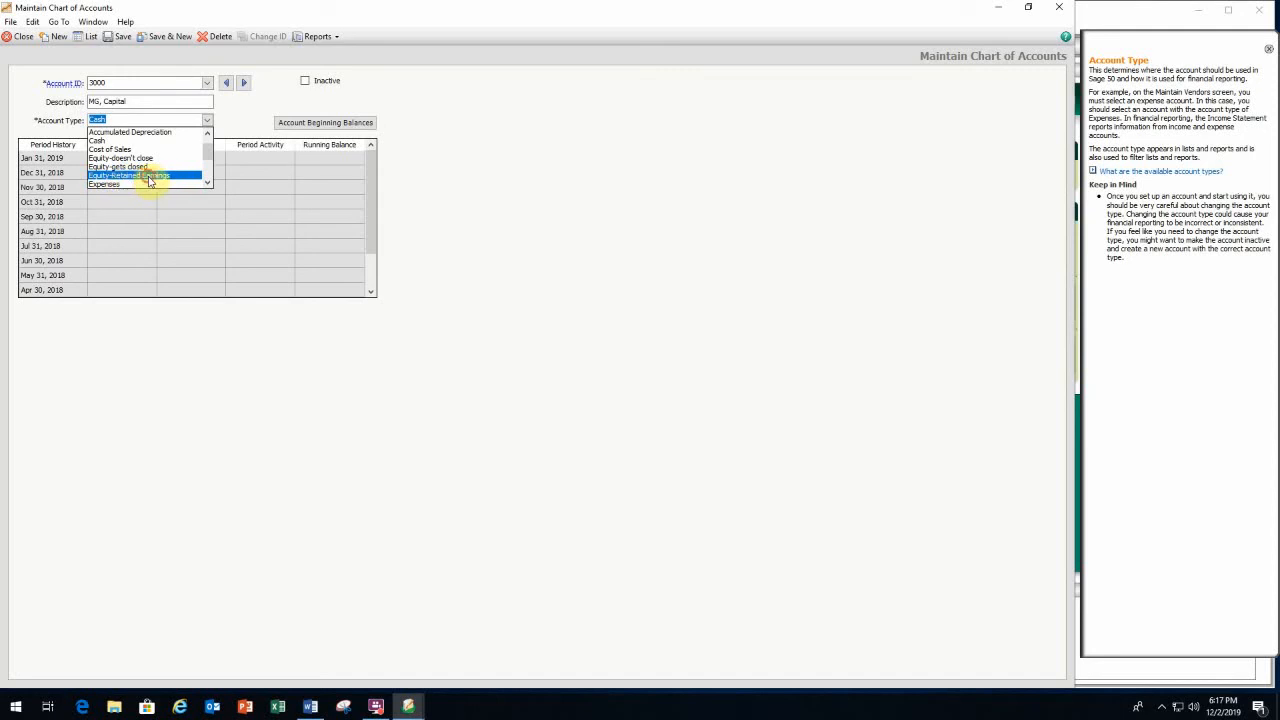
click(149, 177)
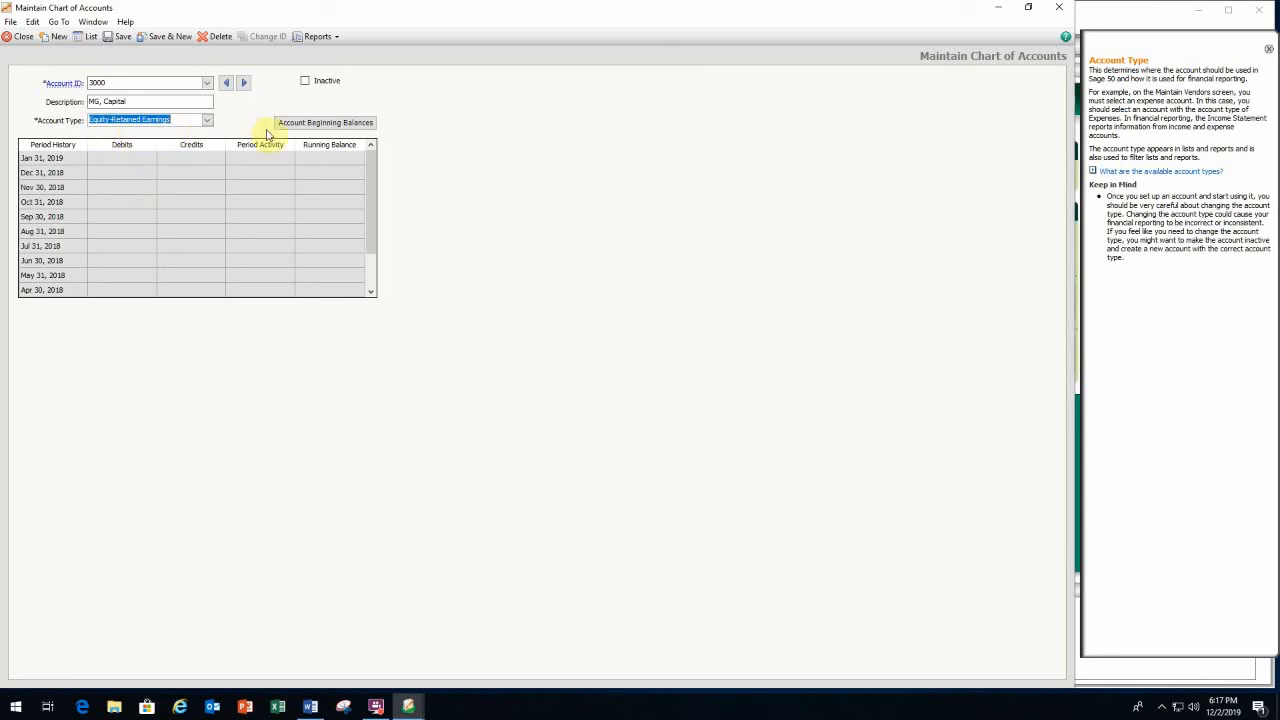
click(167, 37)
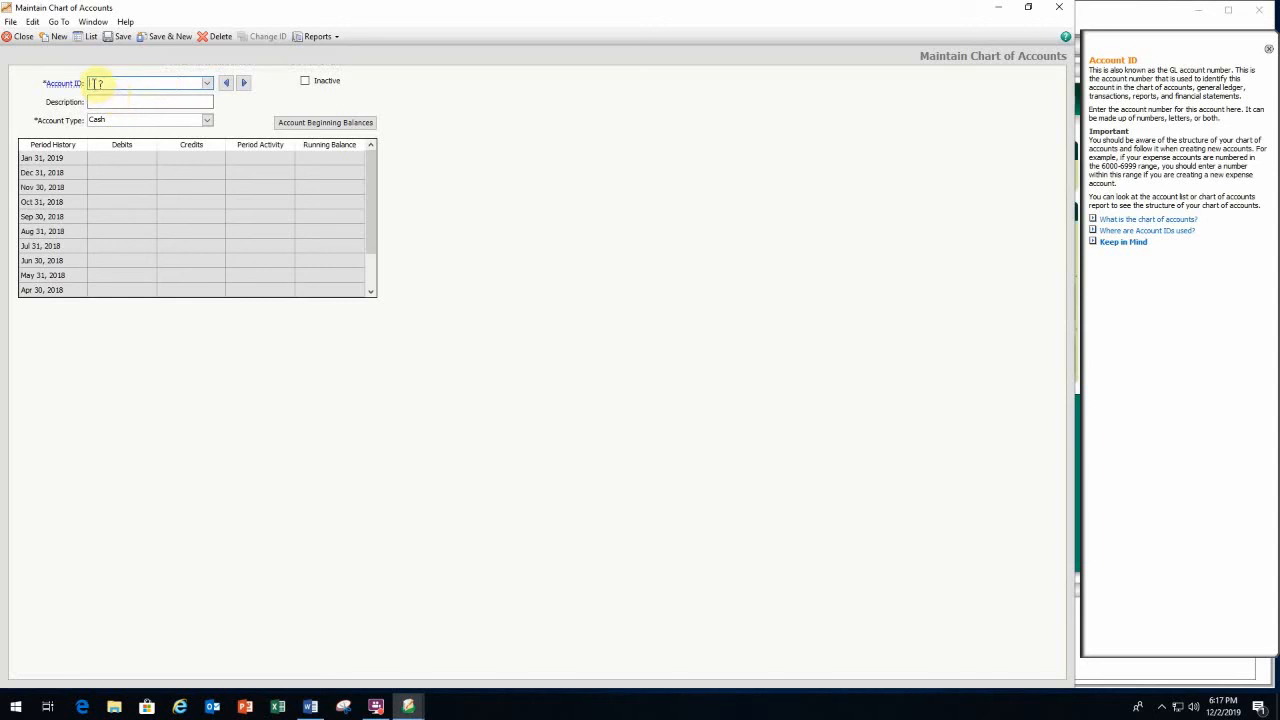
Create account 4000, Sales, with account type Income, and save it to start a blank record.
text(40)
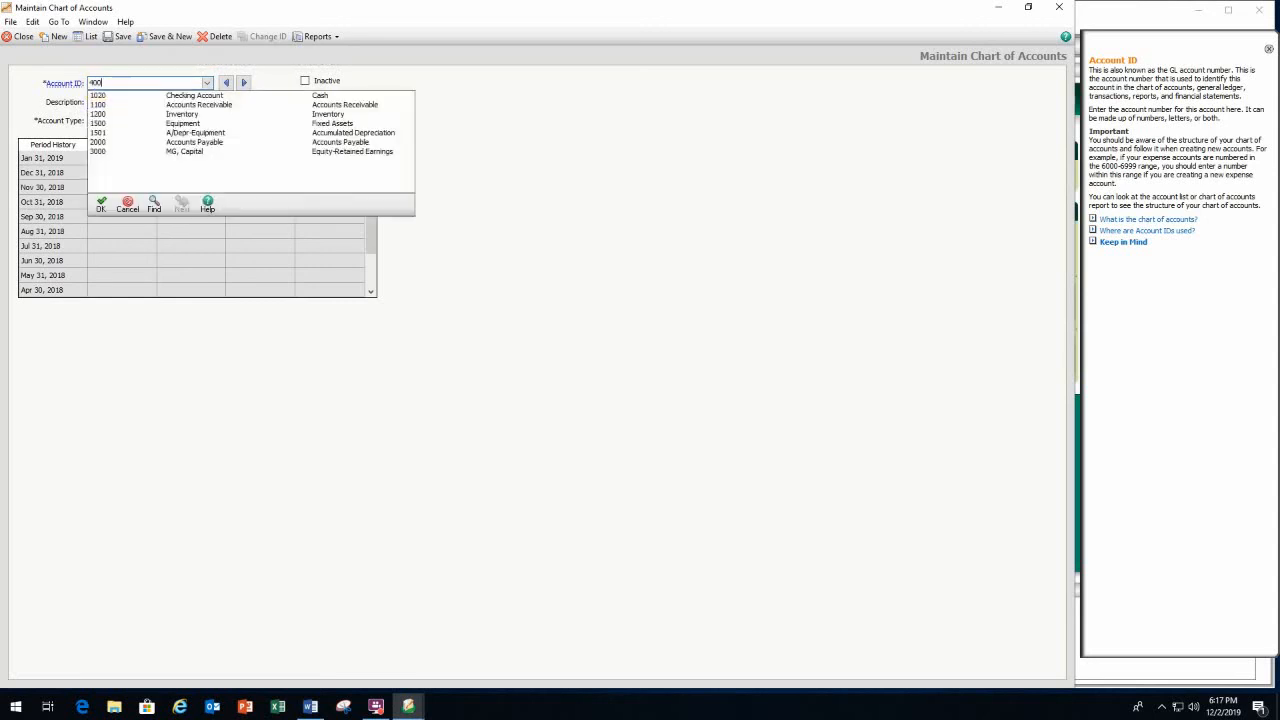
text(00)
key(Tab)
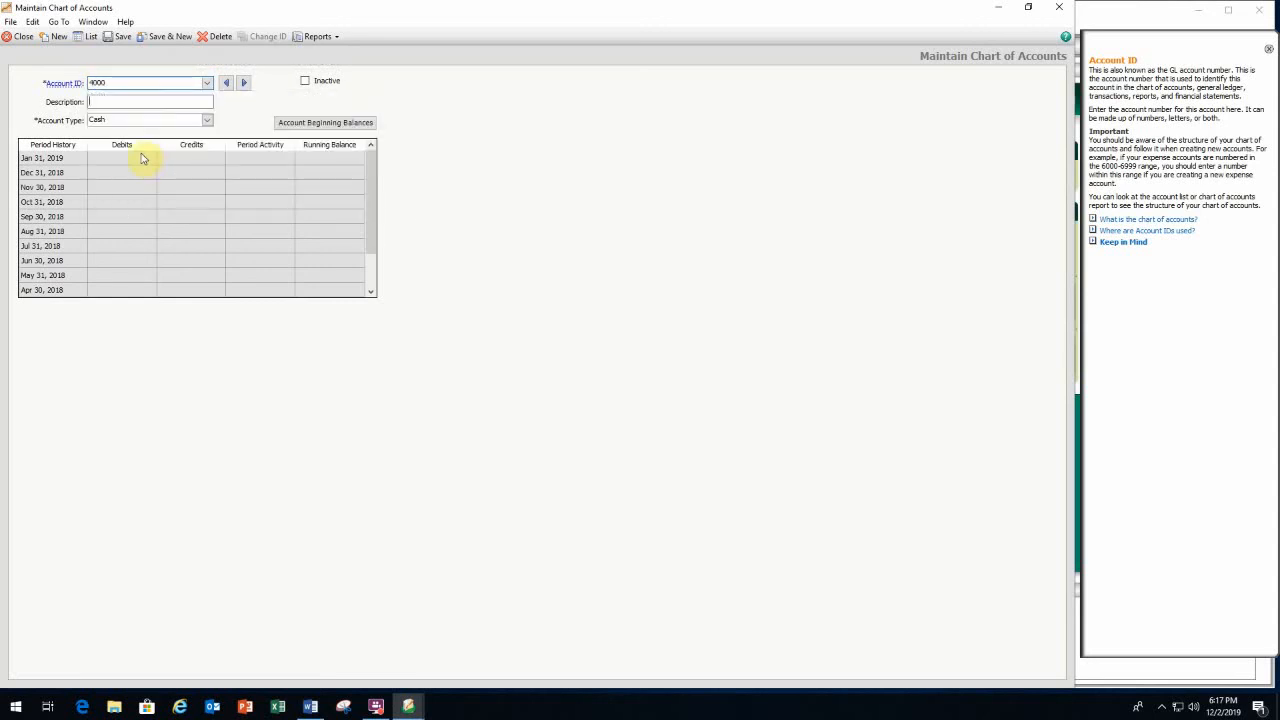
text(Sales)
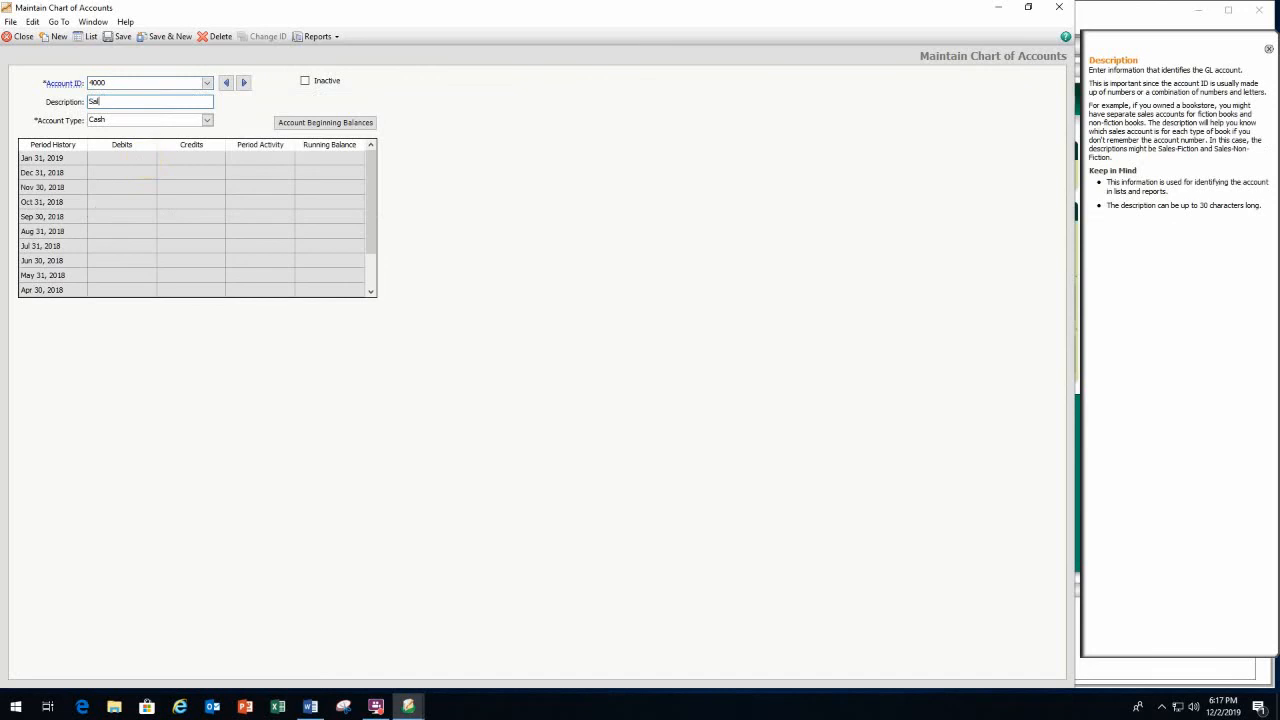
click(208, 121)
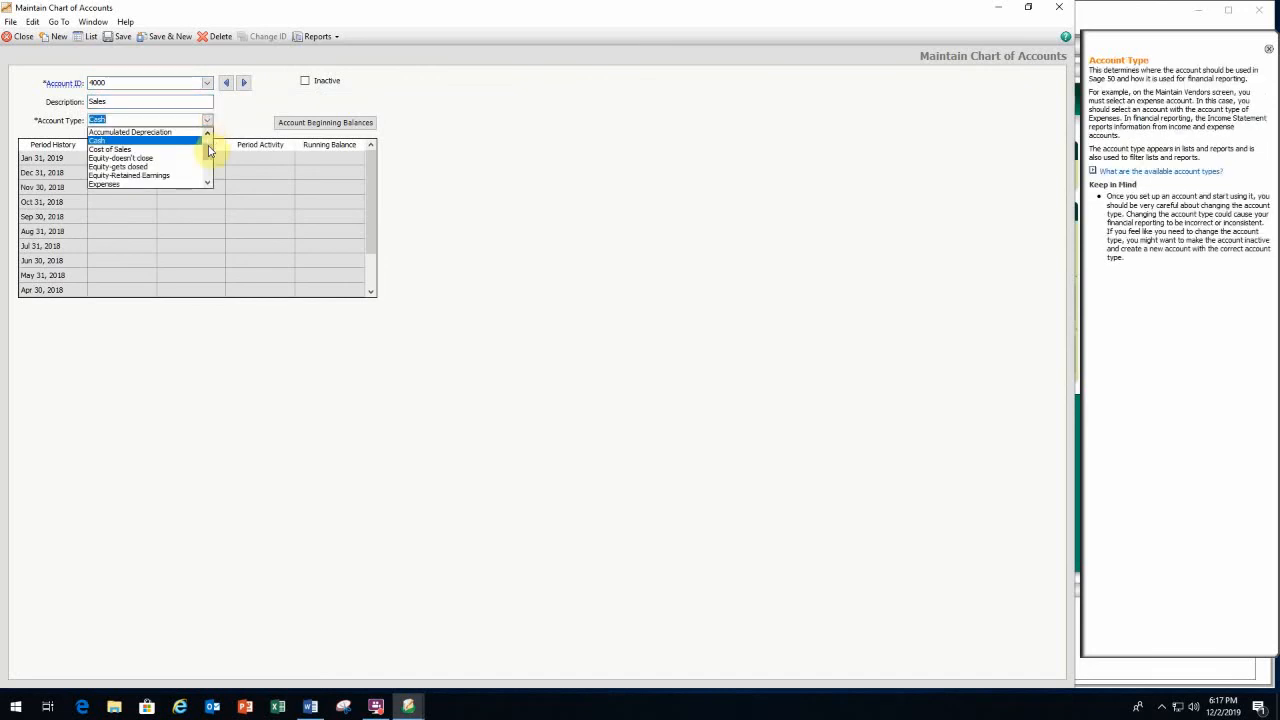
click(208, 186)
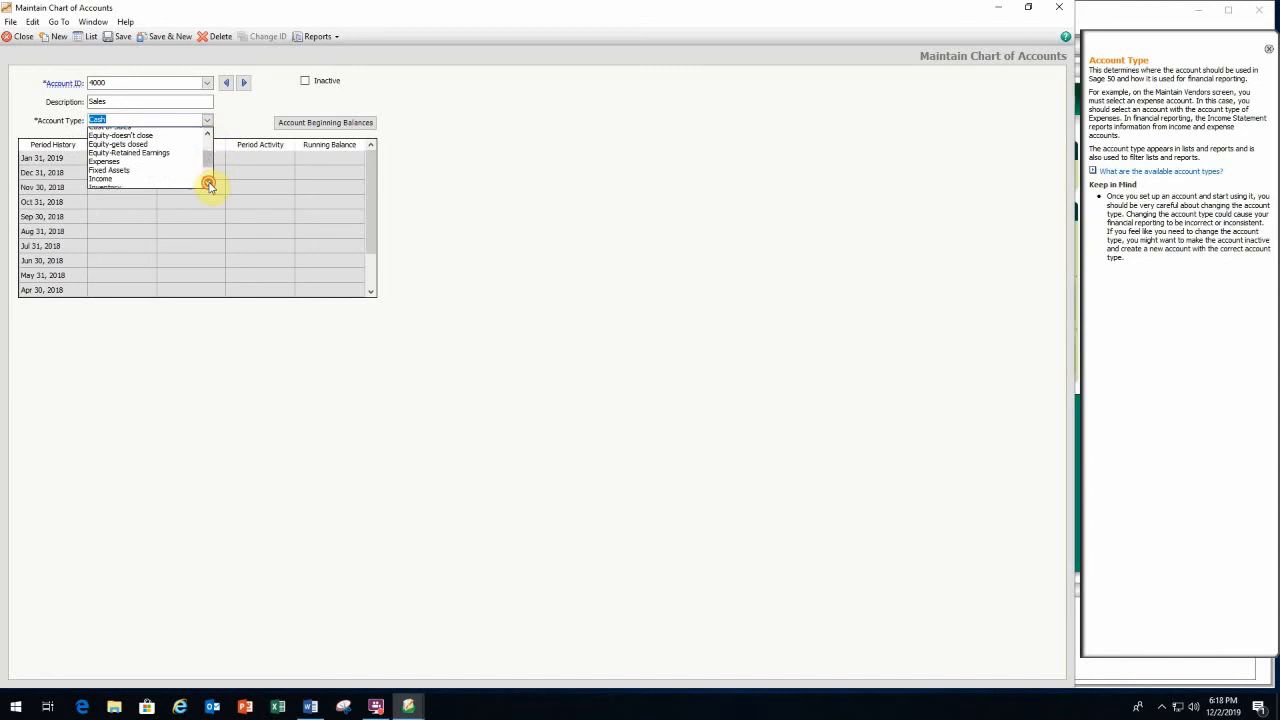
click(206, 182)
click(145, 167)
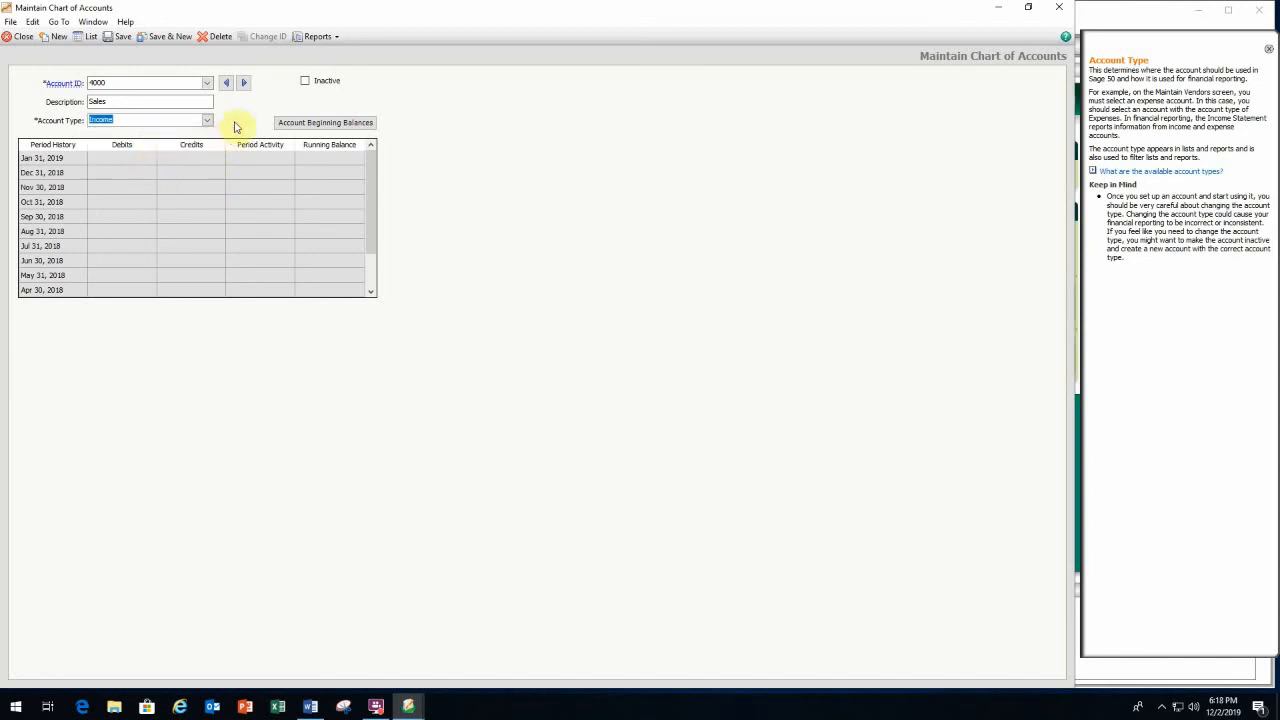
click(163, 36)
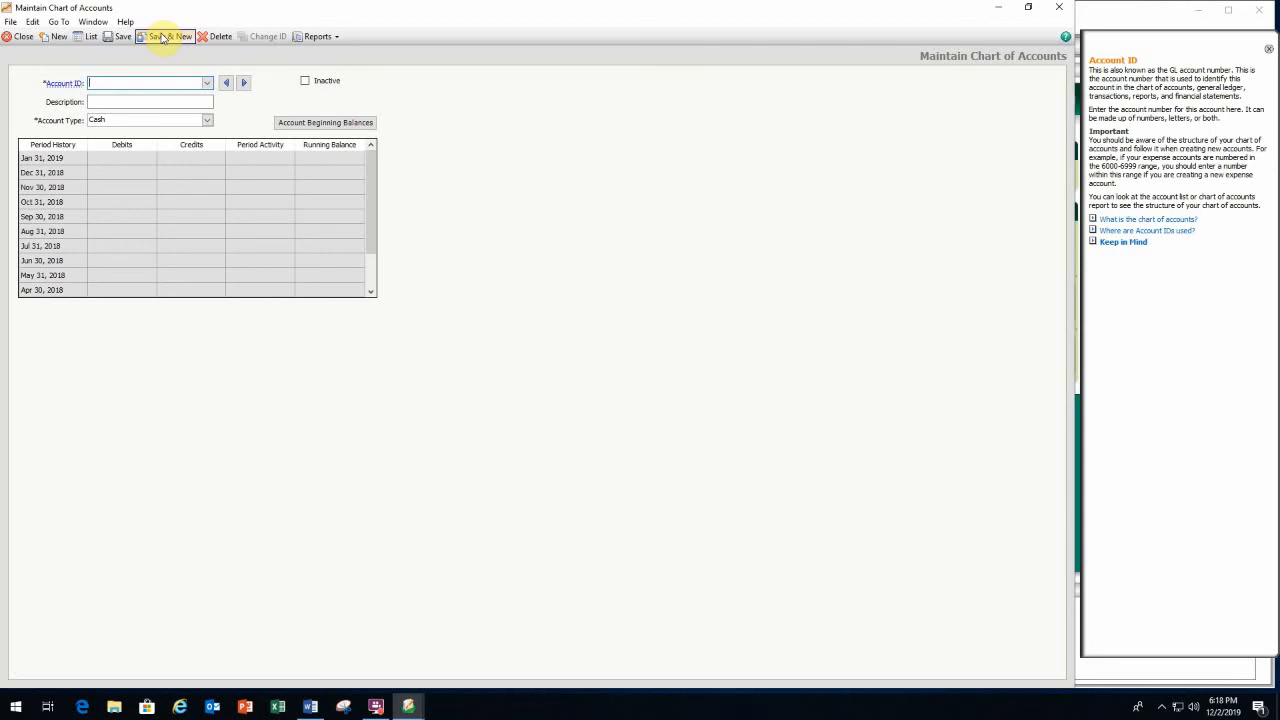
Create account 5000, Cost of Goods Sold, with account type Cost of Sales, and save it to start a blank record.
text(5000)
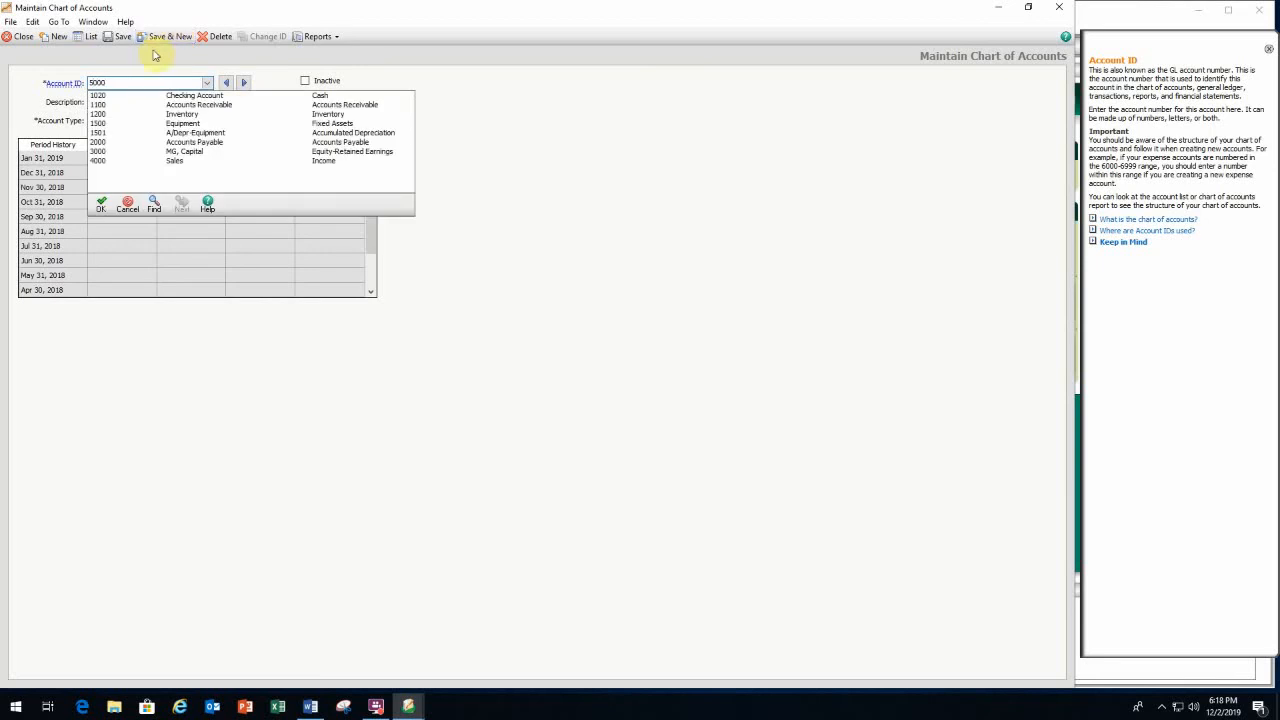
key(Tab)
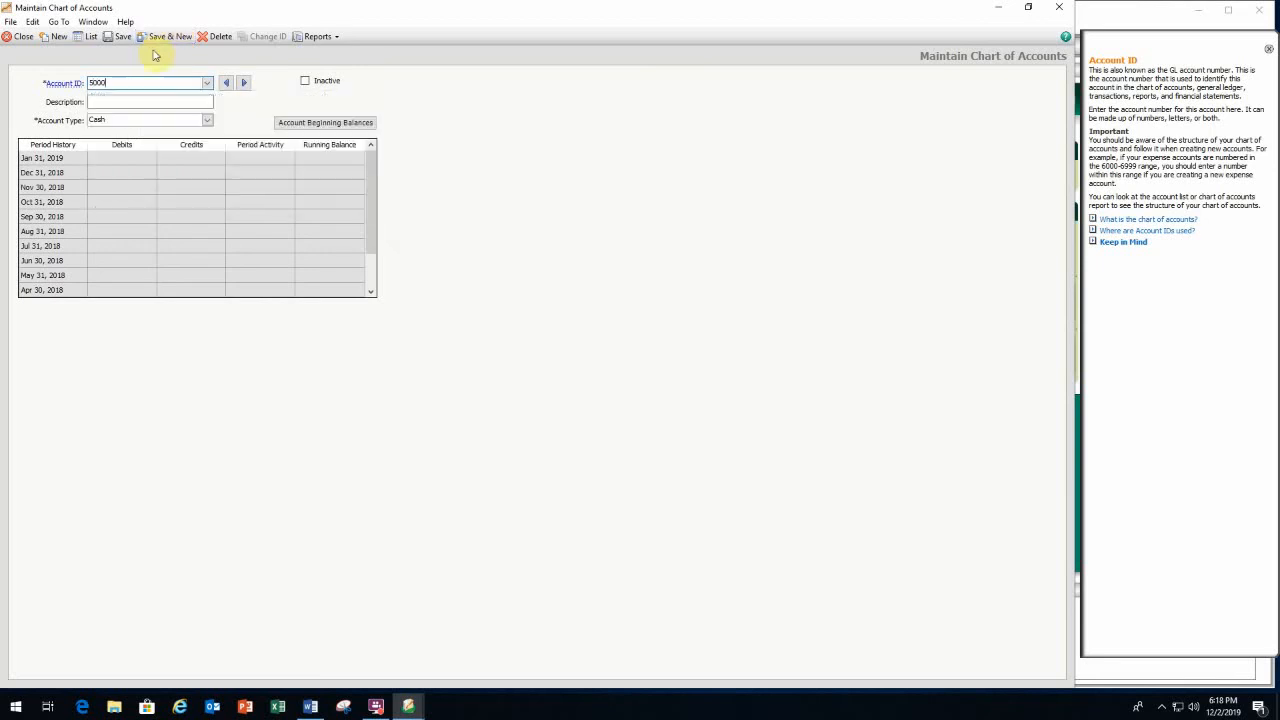
text(Cost of Good)
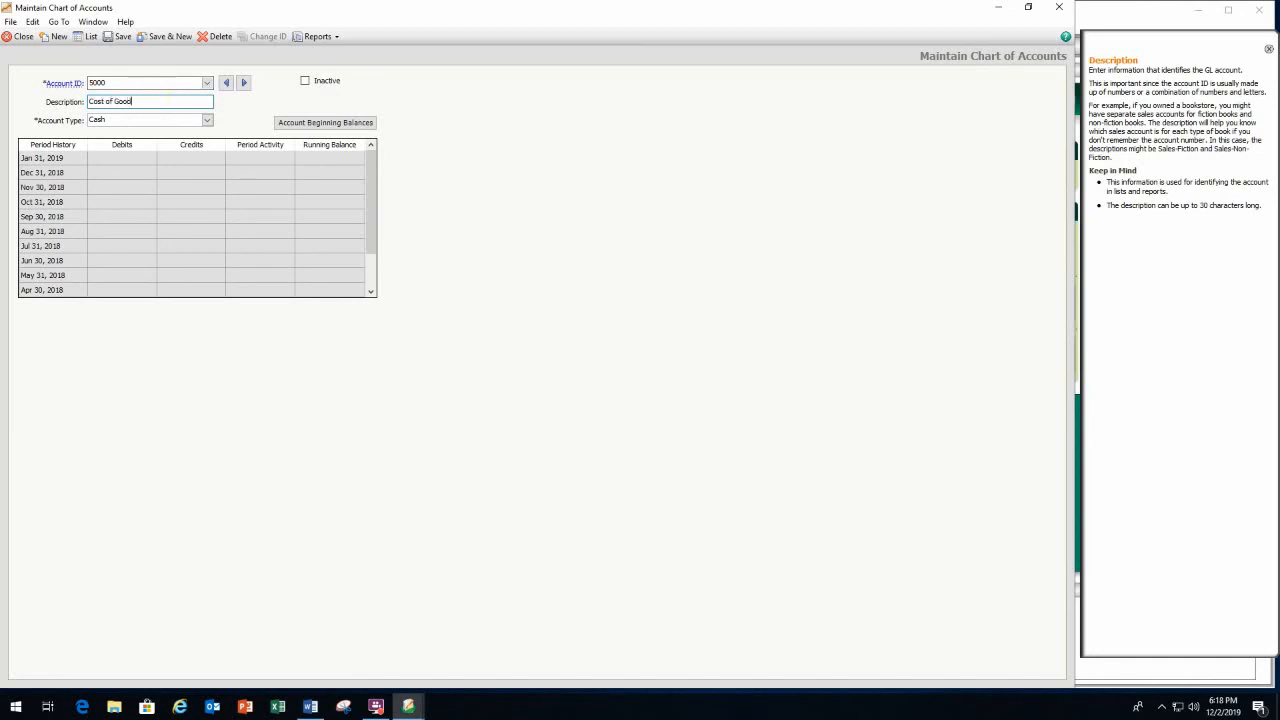
text(s Sold)
click(206, 120)
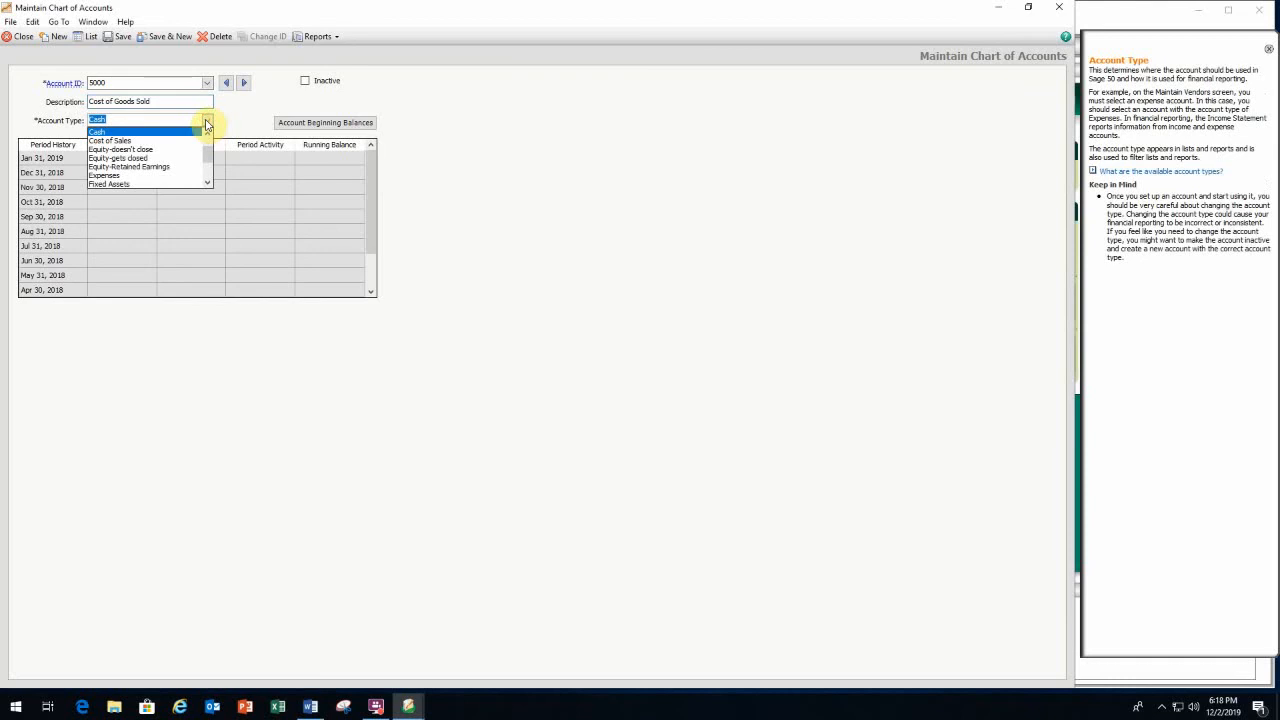
click(122, 143)
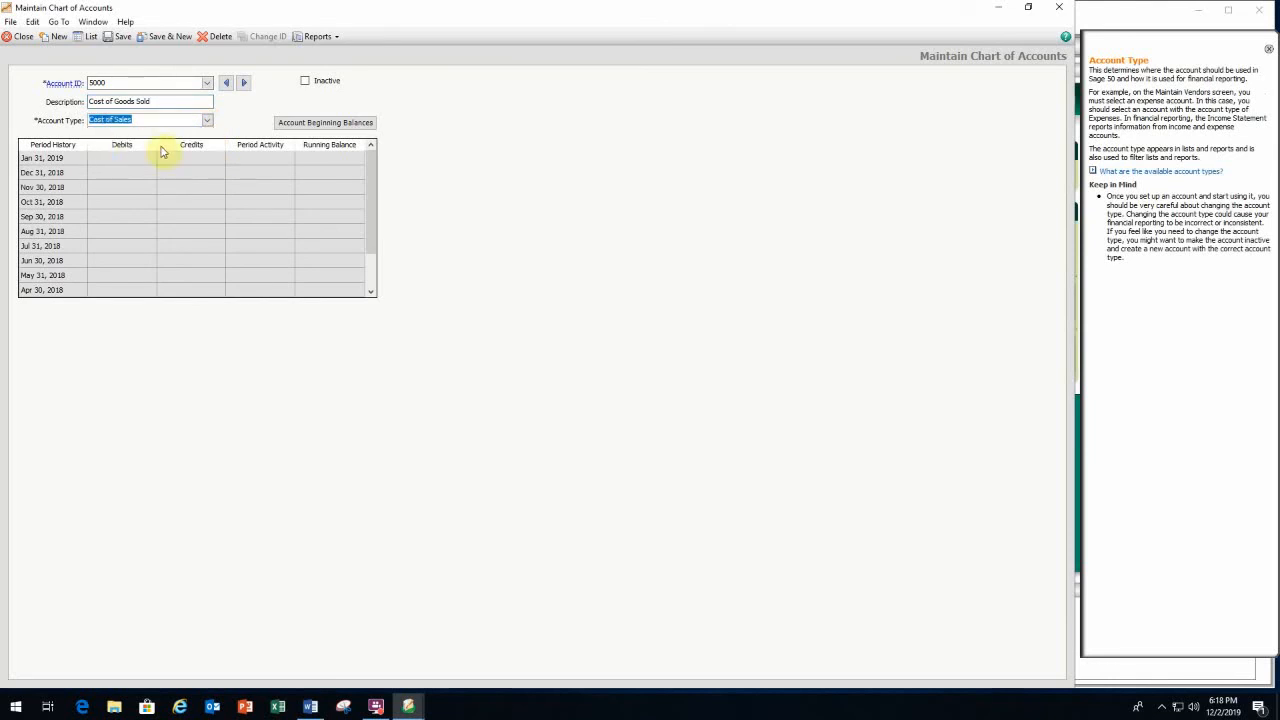
click(158, 40)
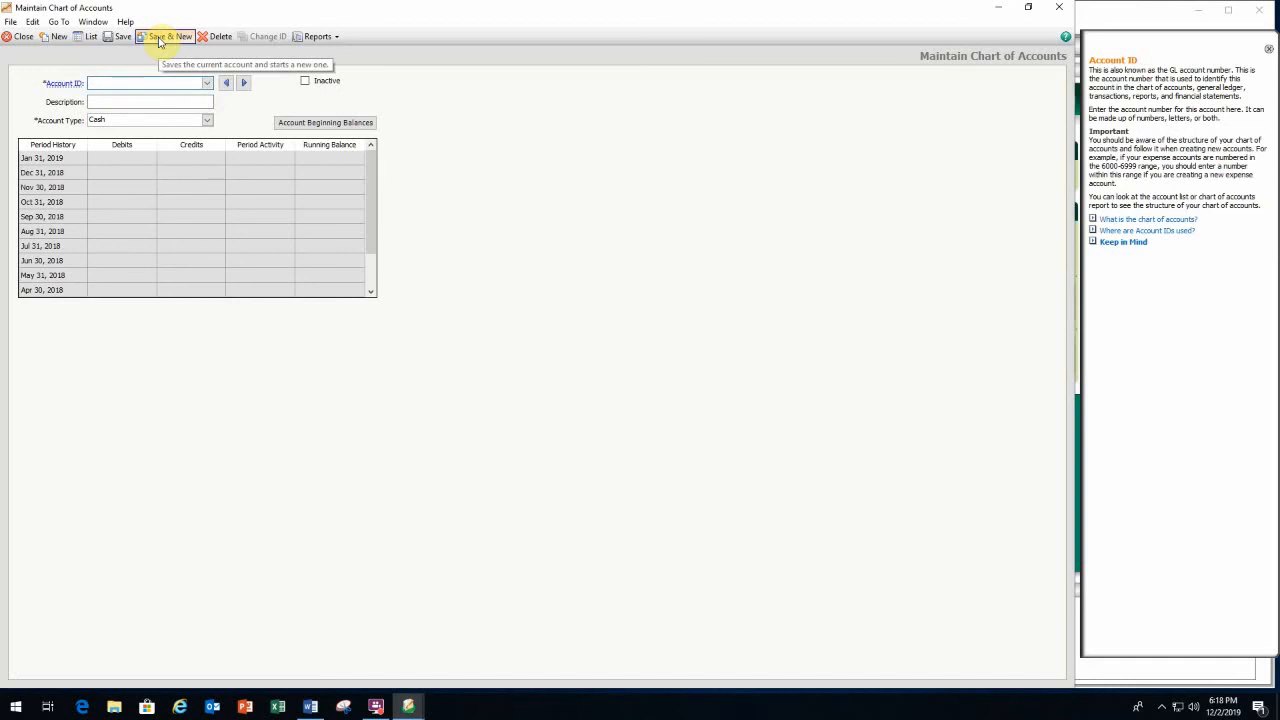
Create account 5300, Purchases Discounts, with account type Cost of Sales, and save it to start a blank record.
text(5300)
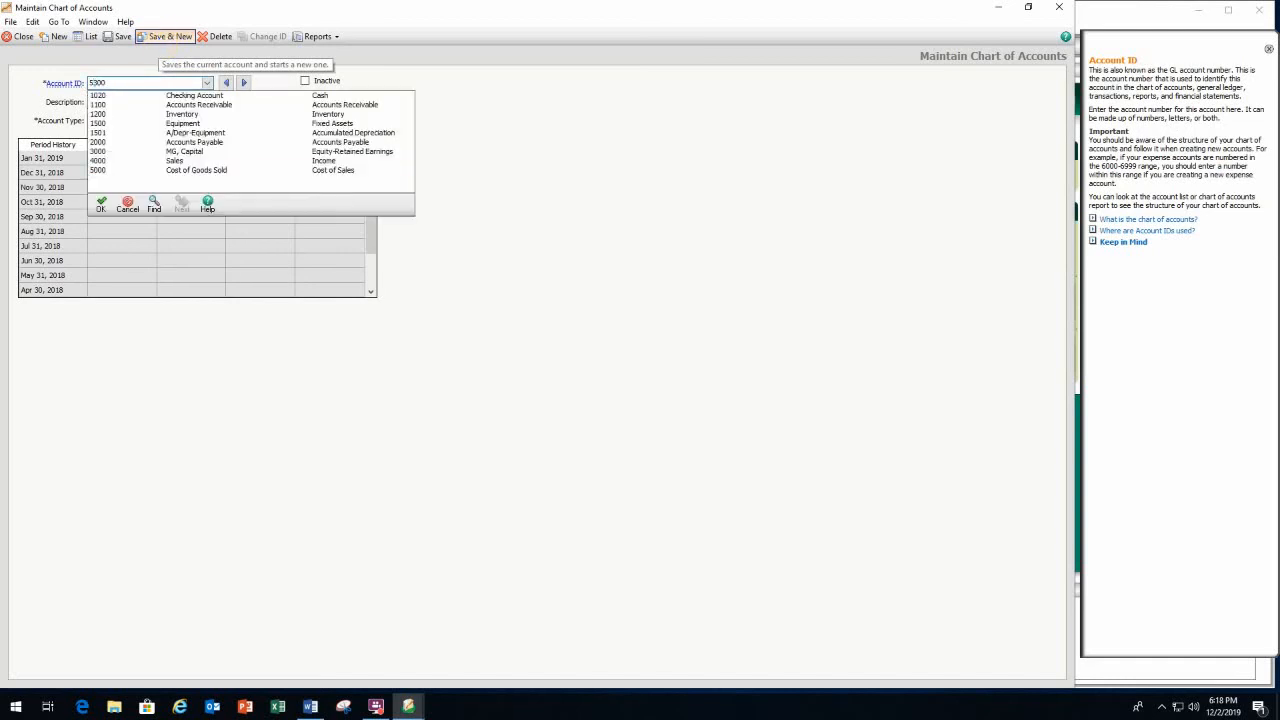
key(Tab)
text(Pu)
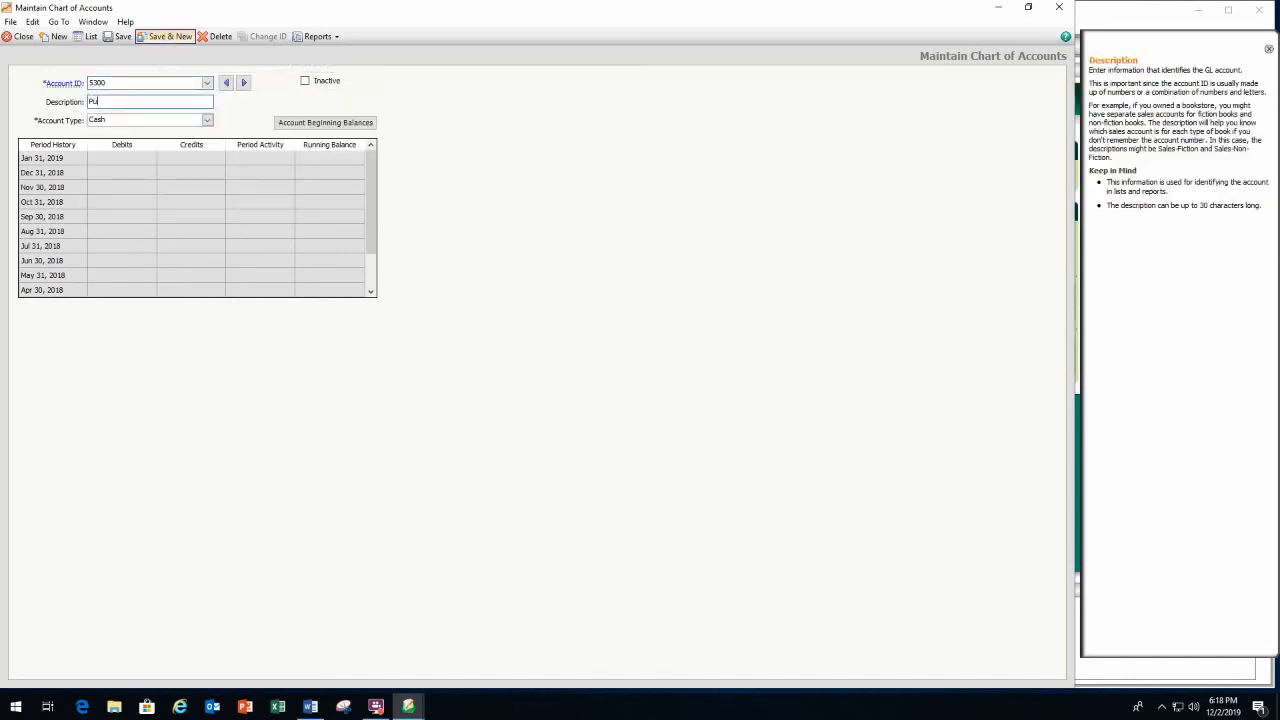
text(rchases Discounts)
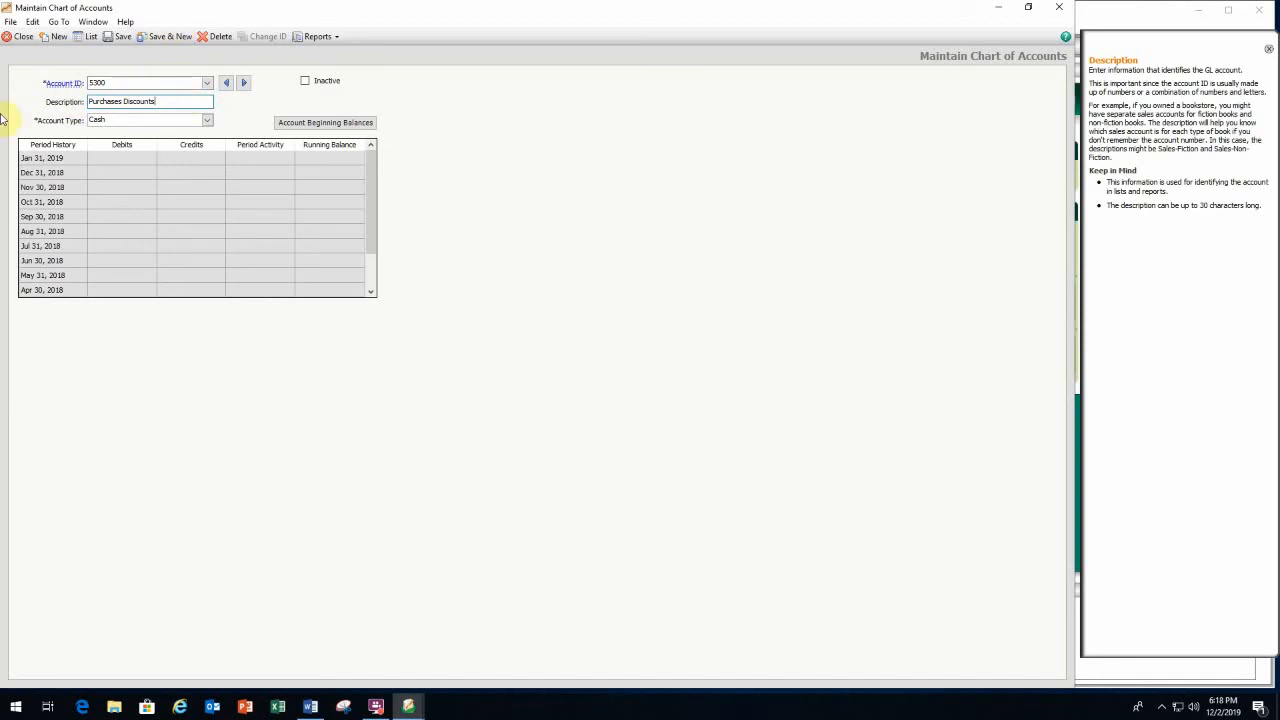
click(209, 122)
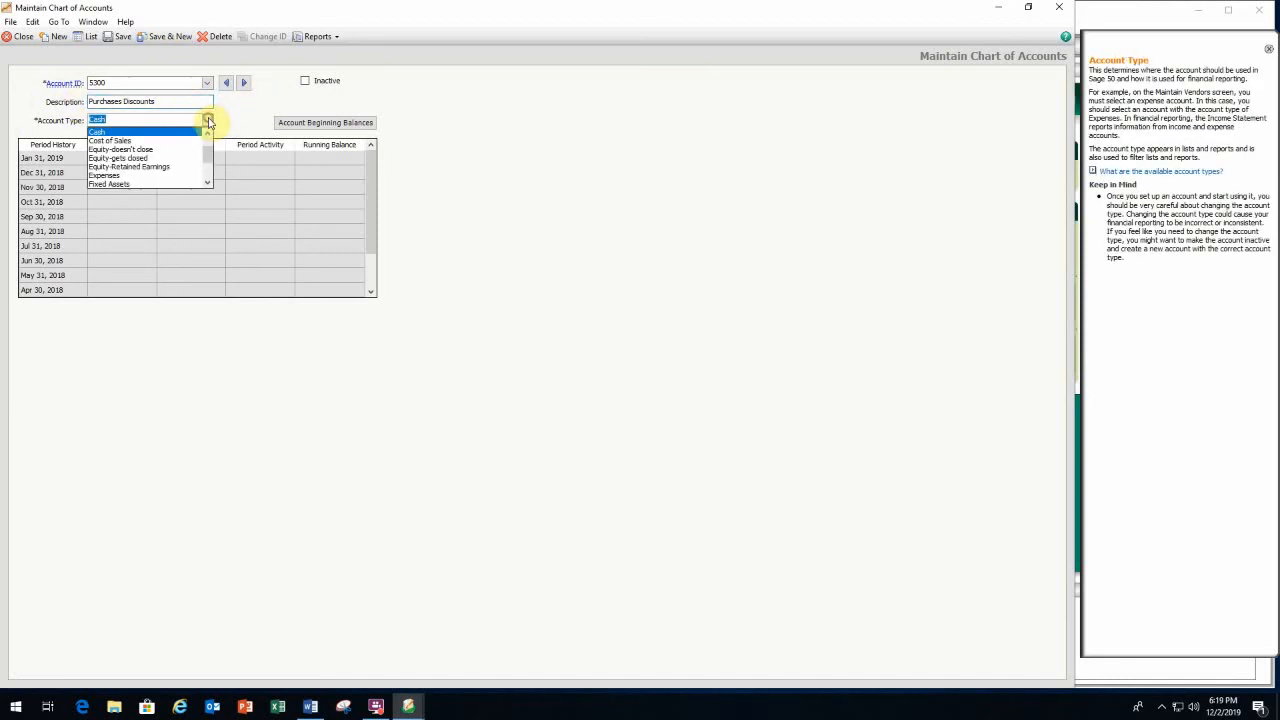
click(122, 142)
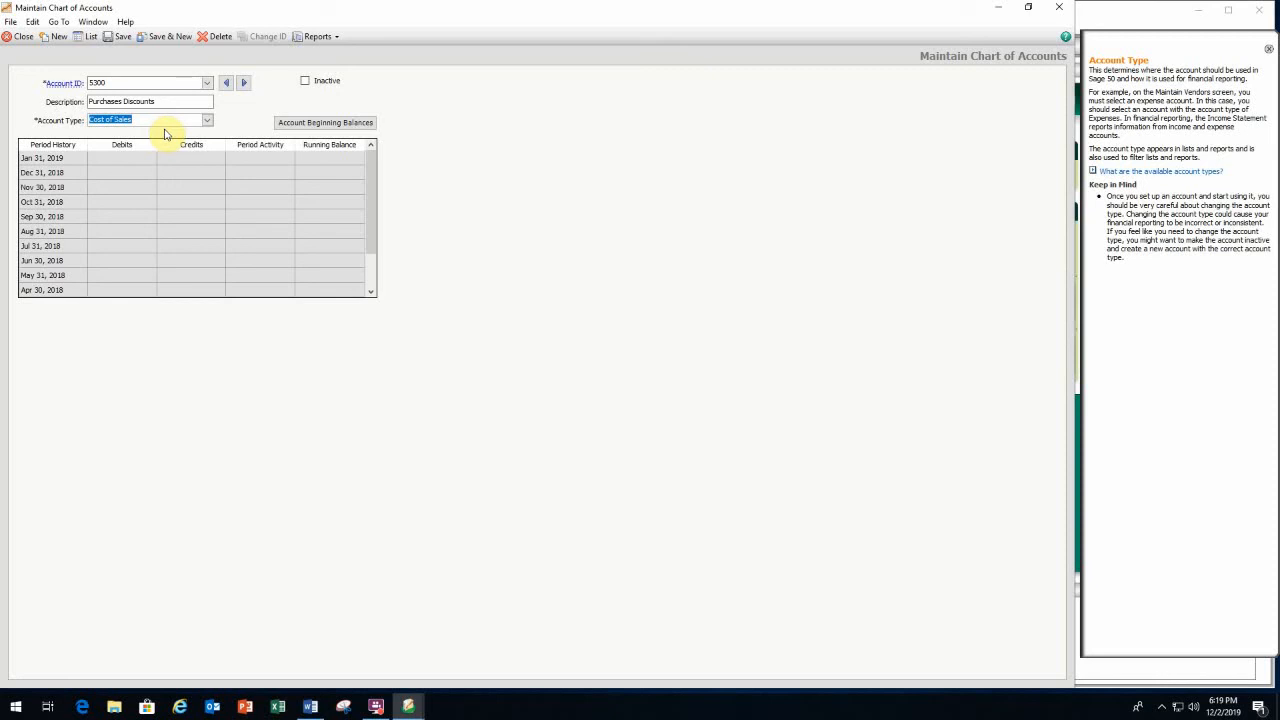
click(166, 36)
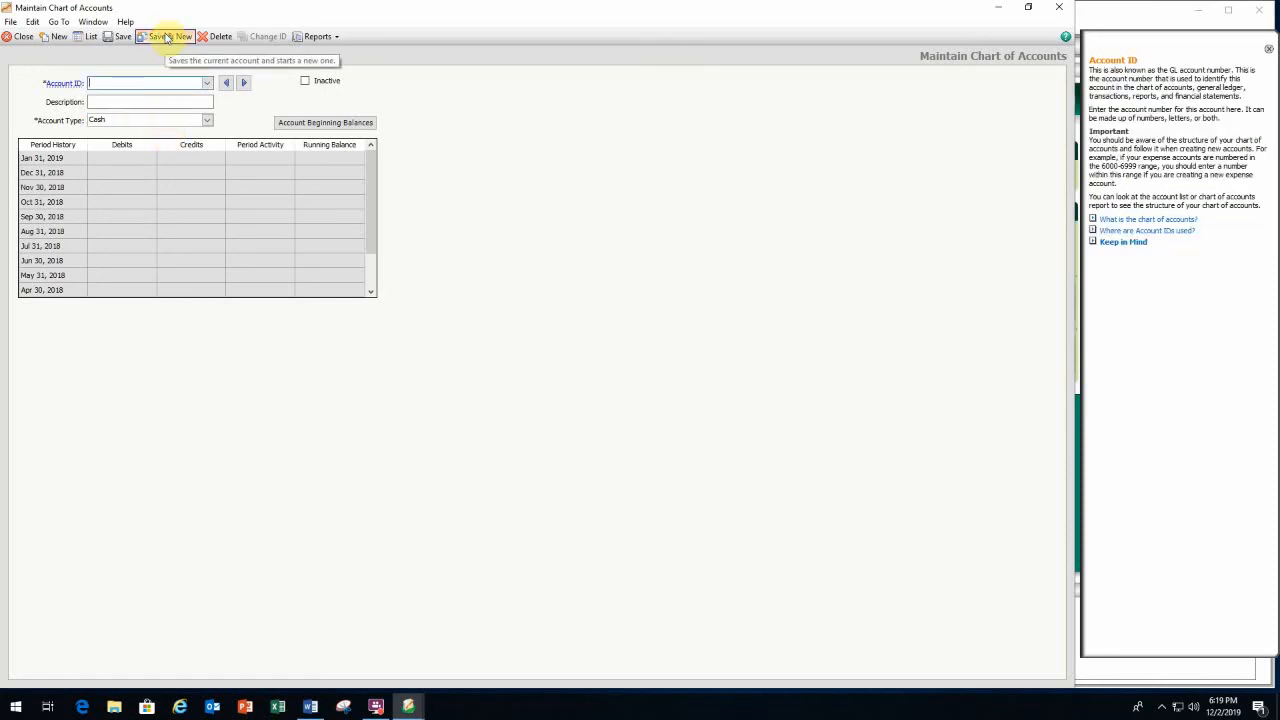
Create account 6500, Rent Expense, with account type Expenses, and save the record.
text(6500)
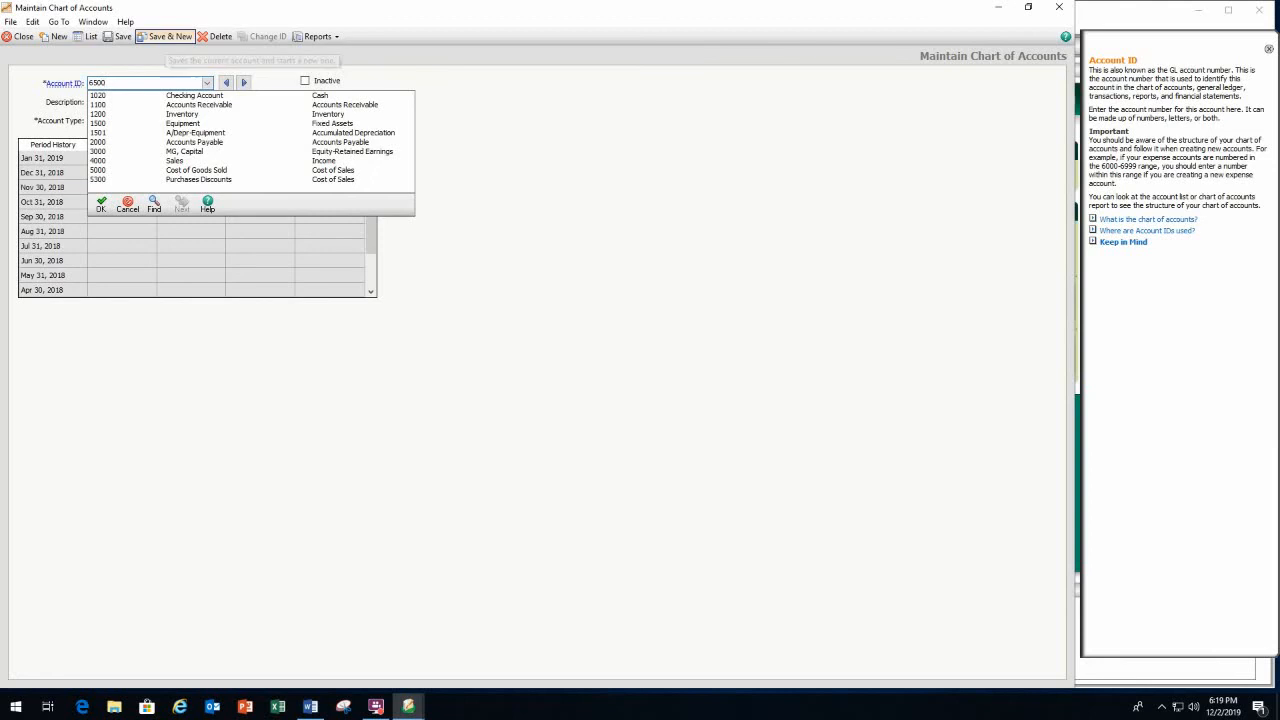
key(Tab)
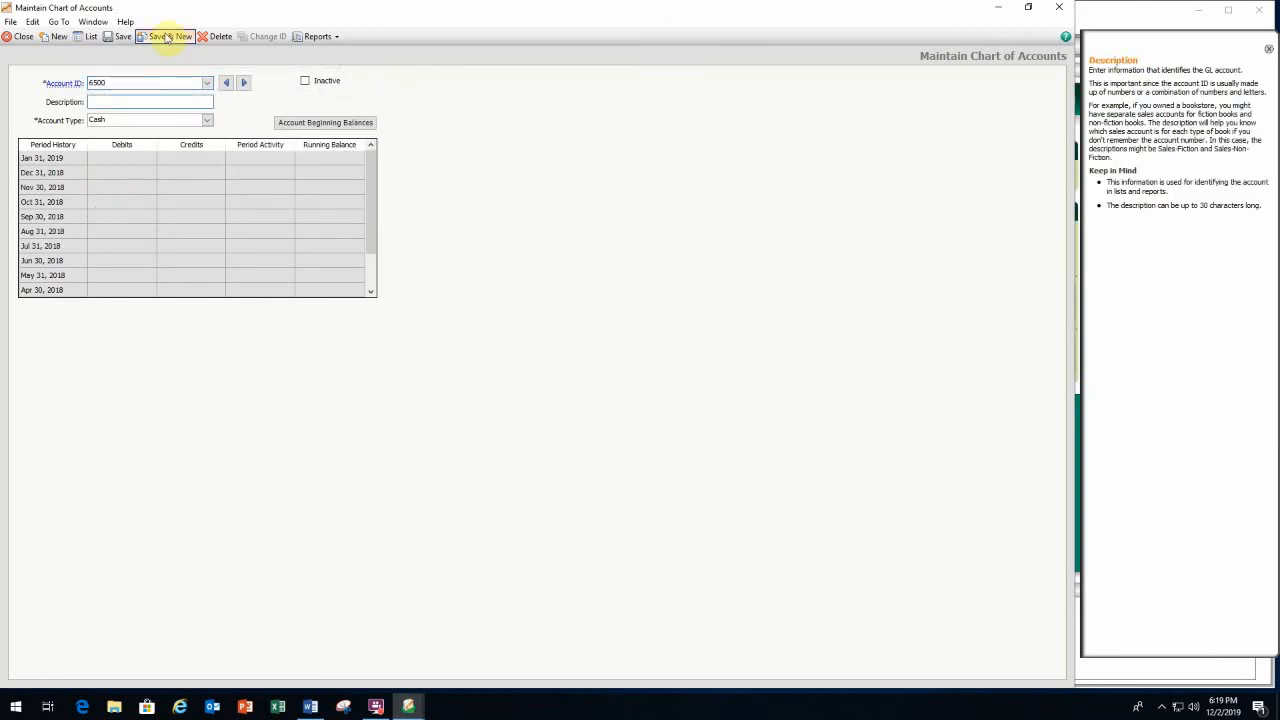
text(Rent Expense)
click(208, 121)
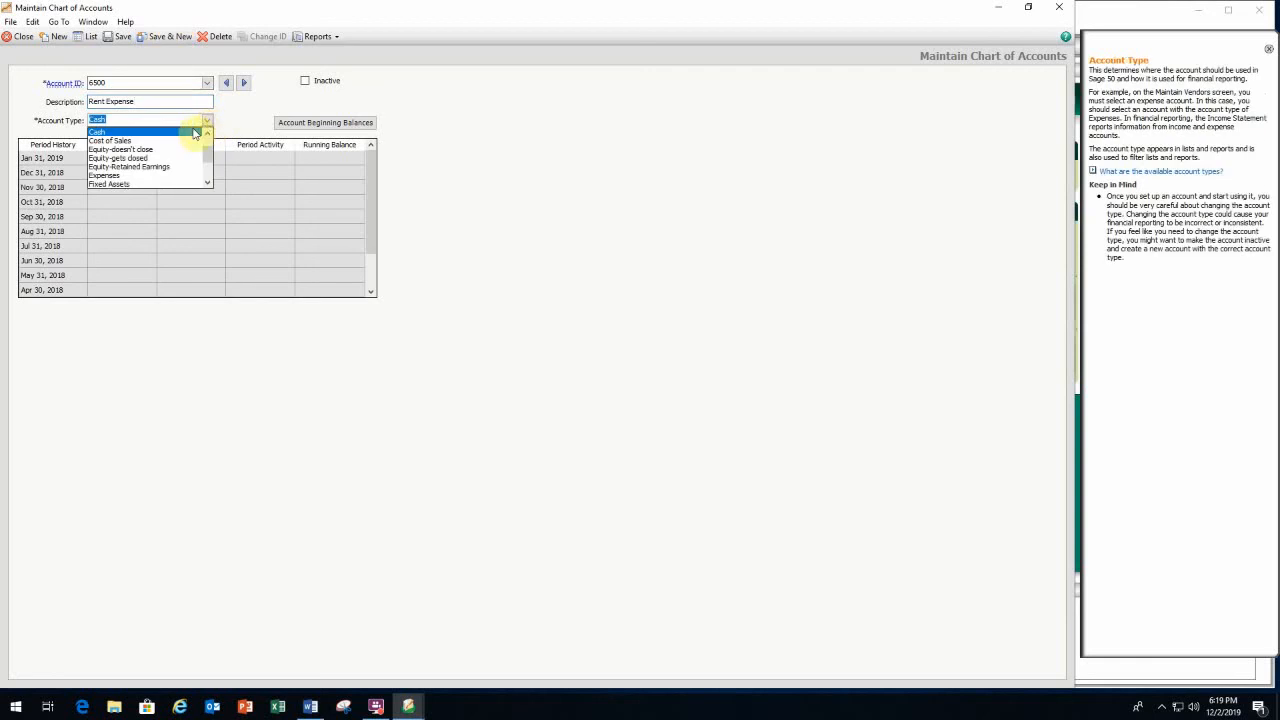
click(147, 176)
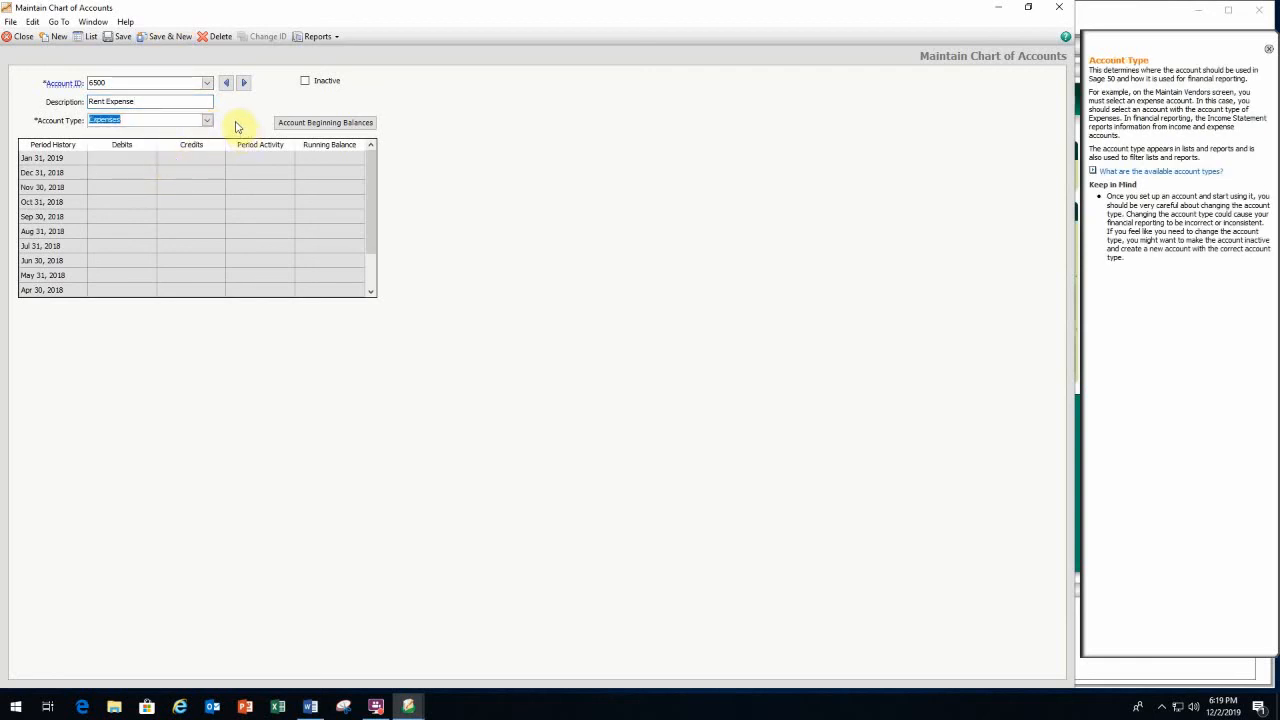
click(122, 38)
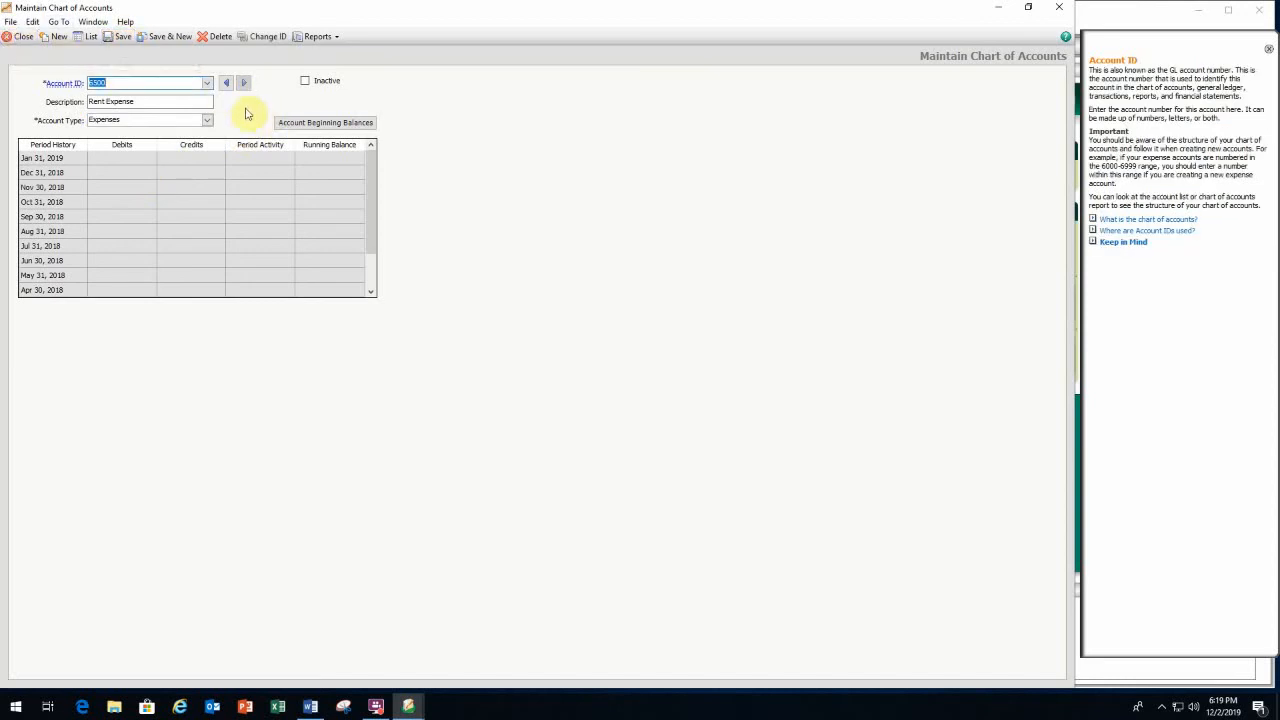
Check the balance date in the Word assignment and open the account beginning balances for the period 3/1/19 through 3/31/19.
click(330, 124)
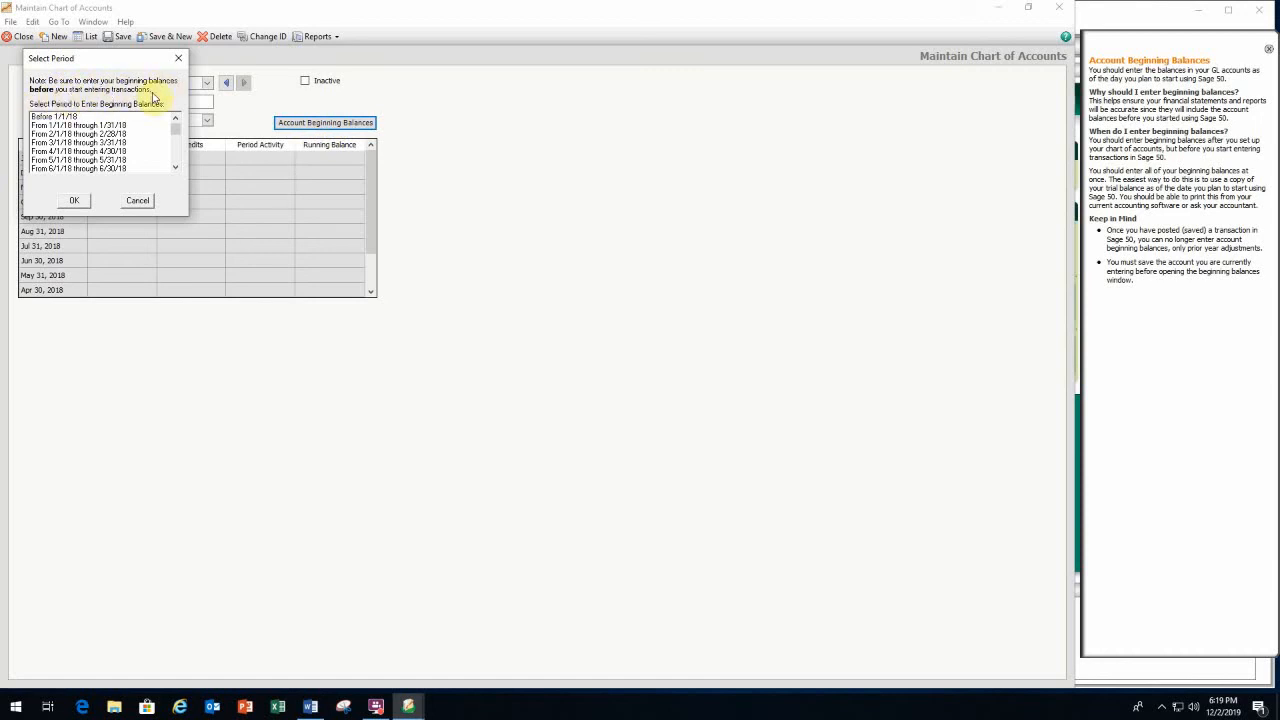
click(310, 706)
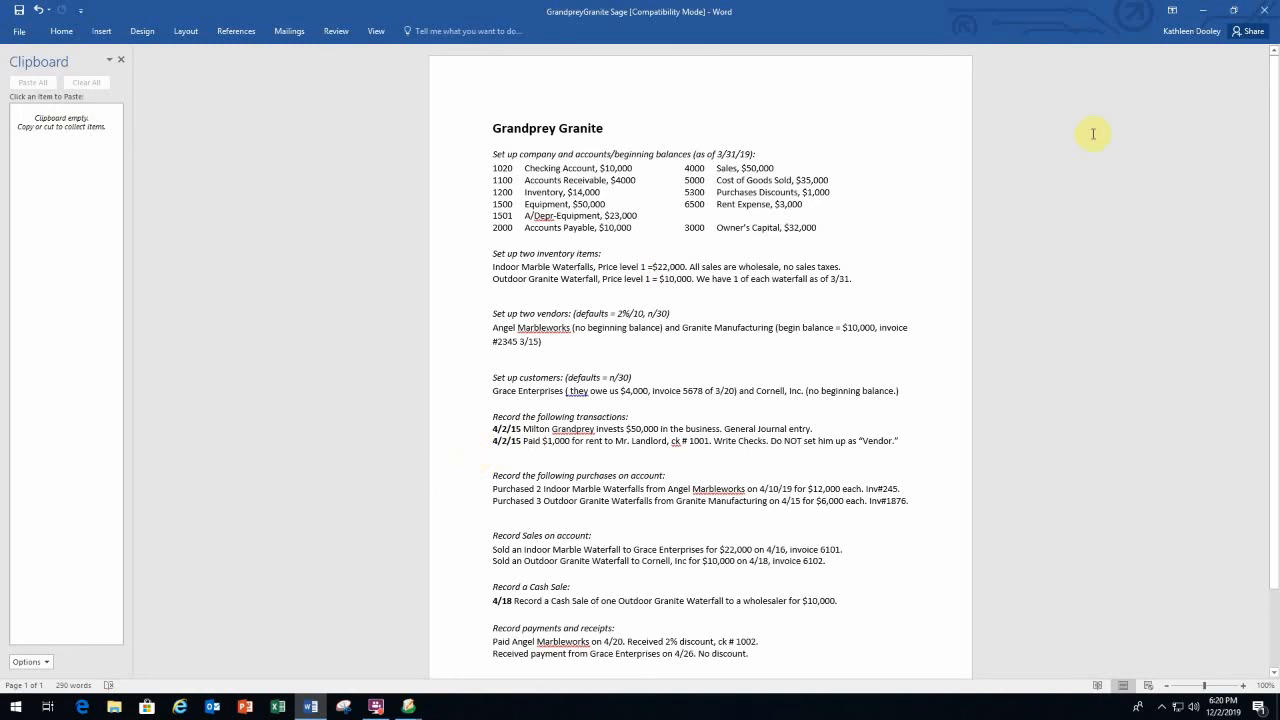
click(1207, 14)
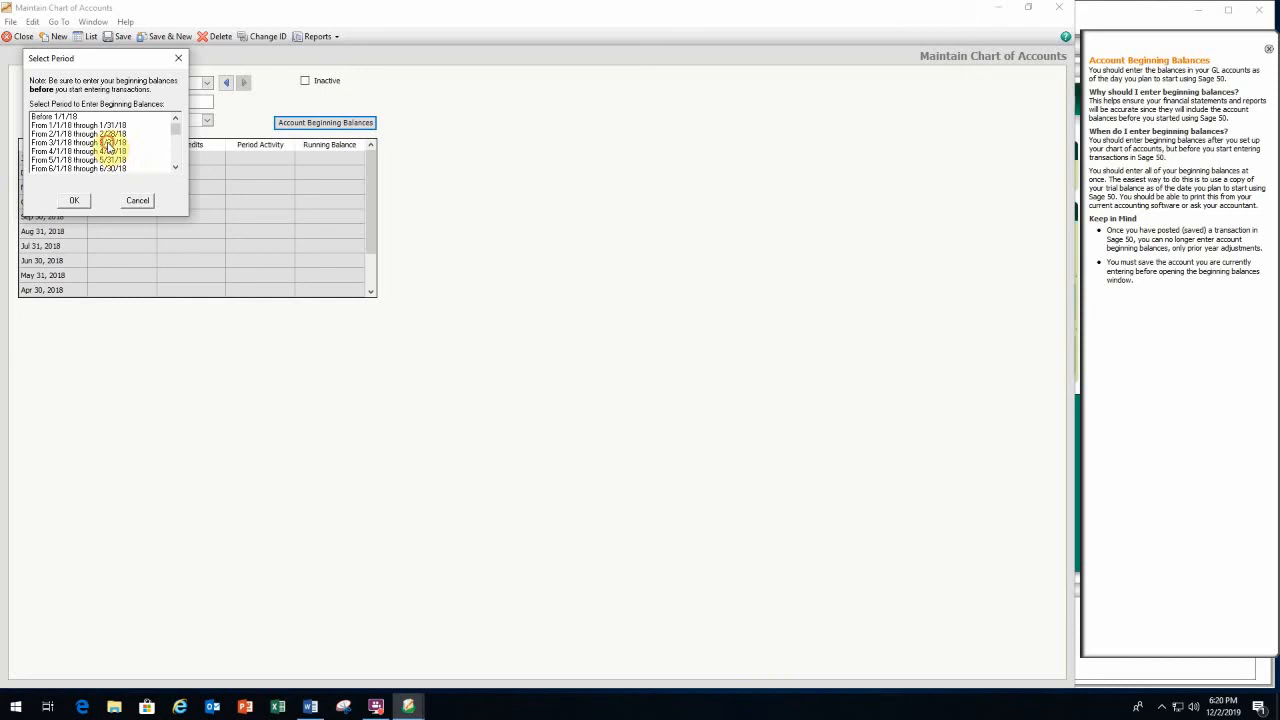
click(108, 143)
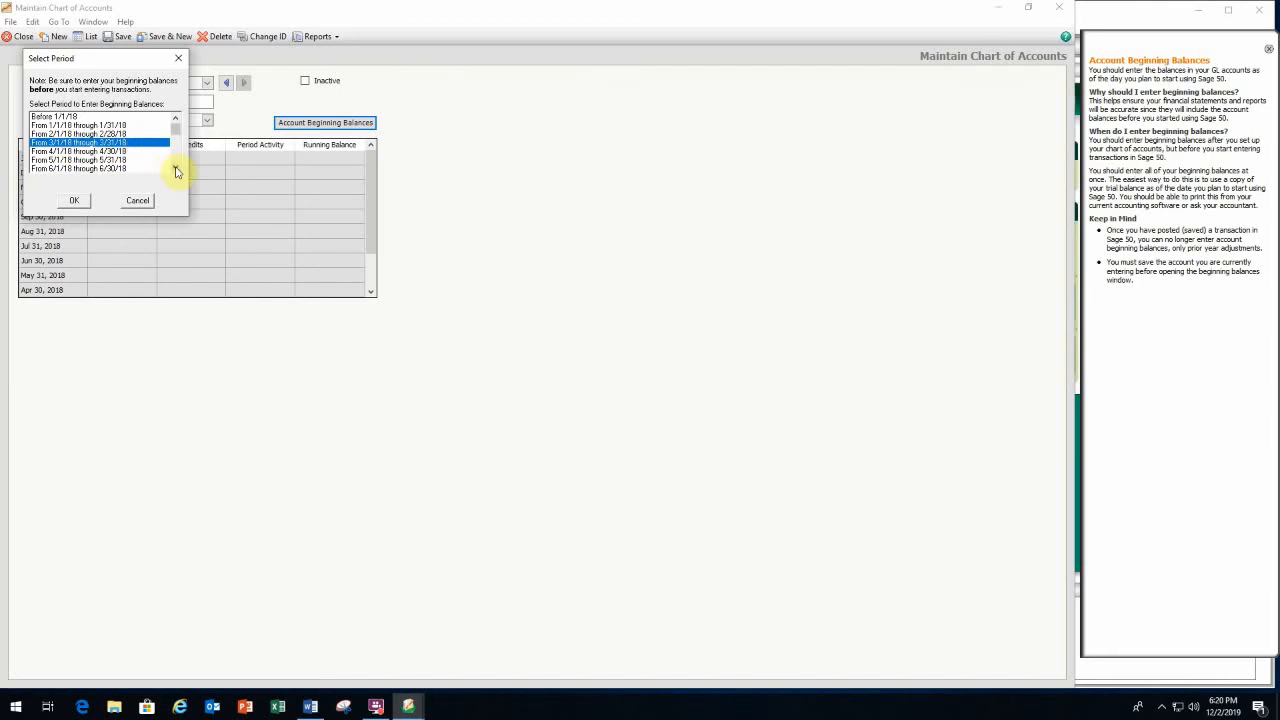
click(175, 167)
drag(175, 167, 176, 169)
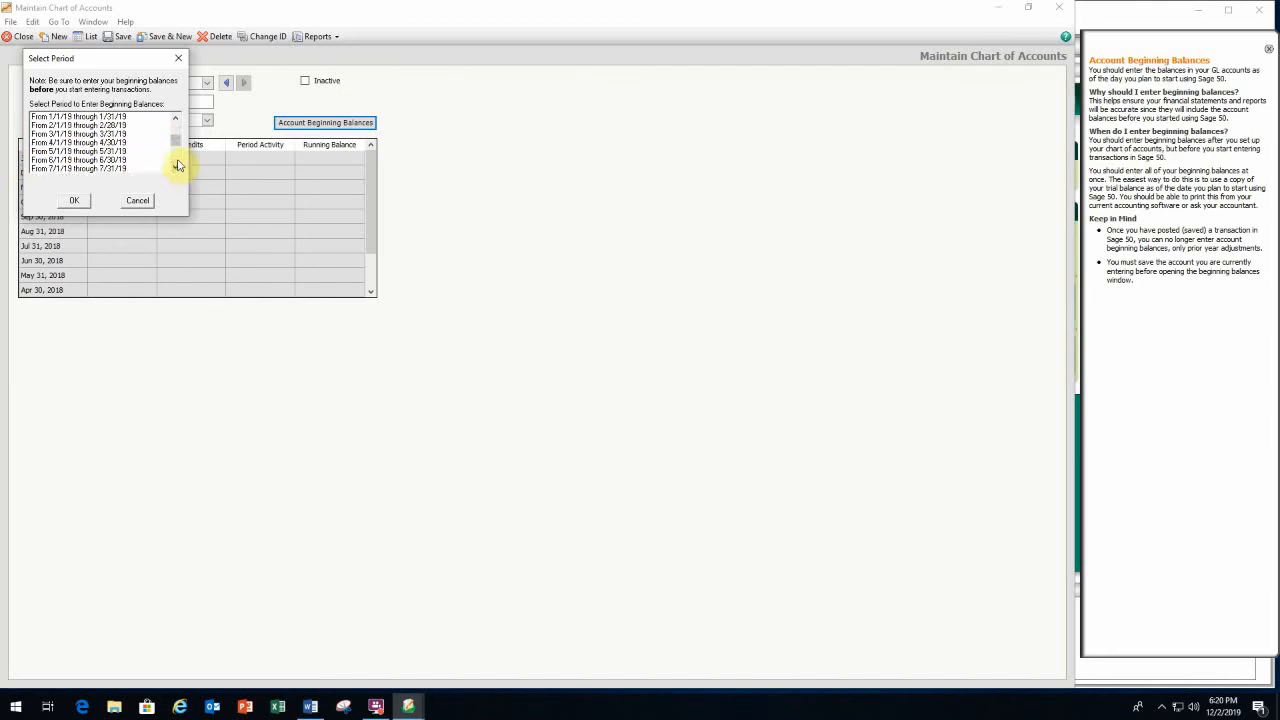
click(110, 134)
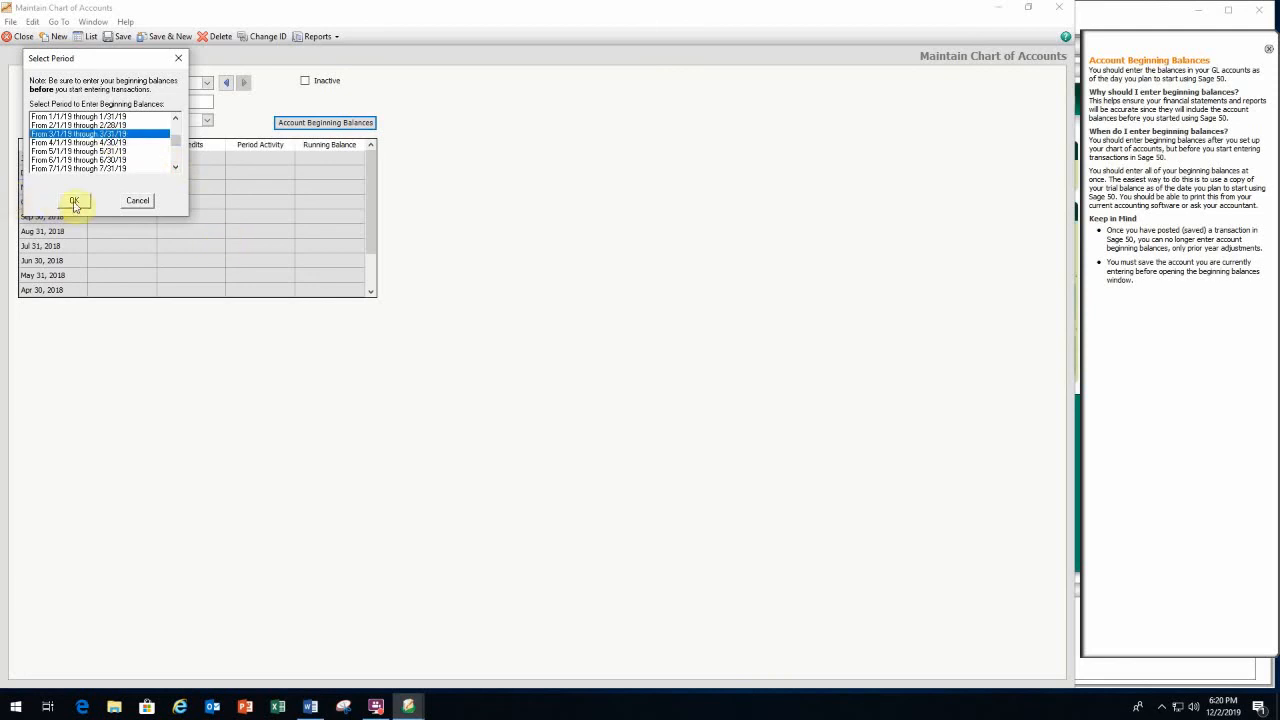
click(74, 202)
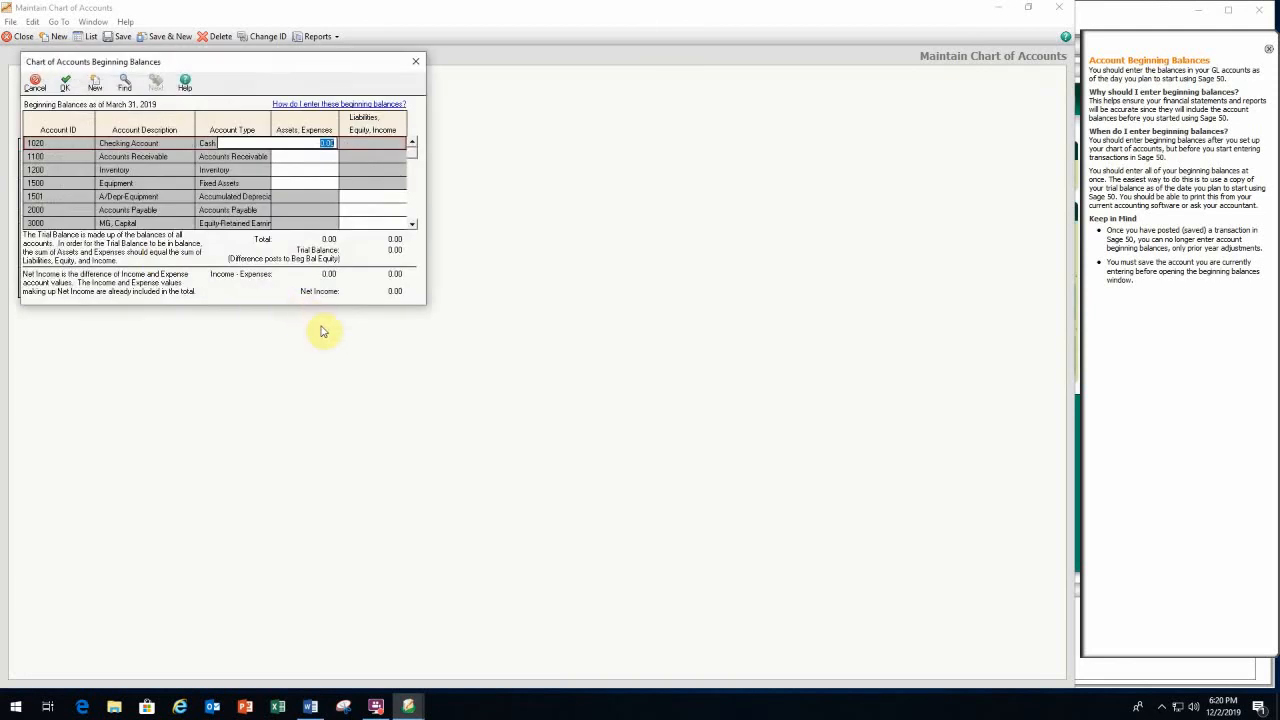
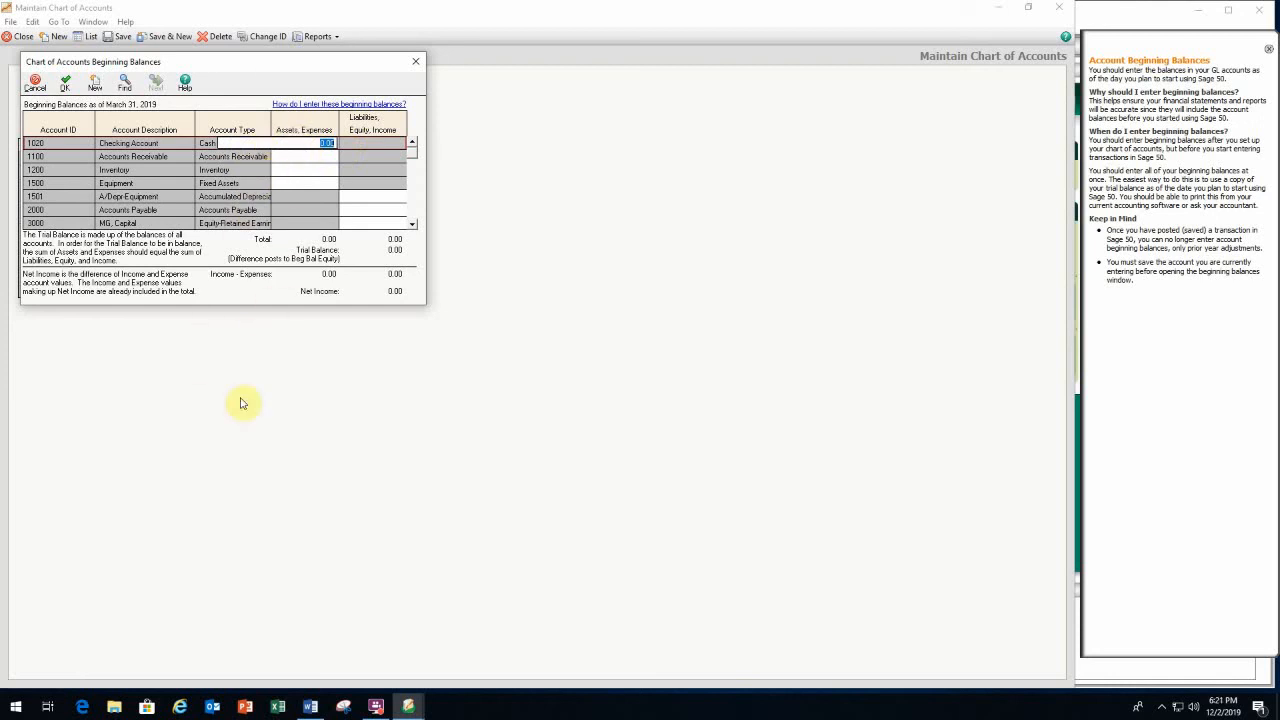
Enter beginning balances of 10,000 for Checking Account and 4,000 for Accounts Receivable, consulting the Word assignment for the amounts.
text(10000)
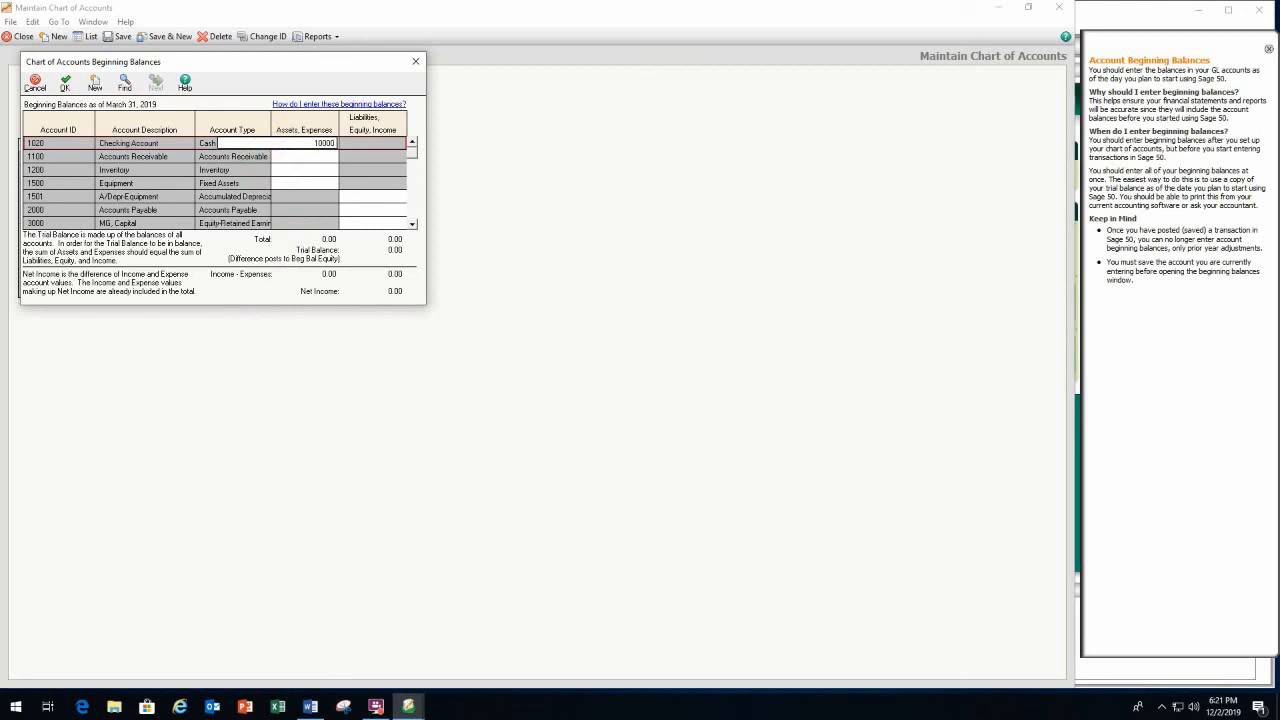
key(Return)
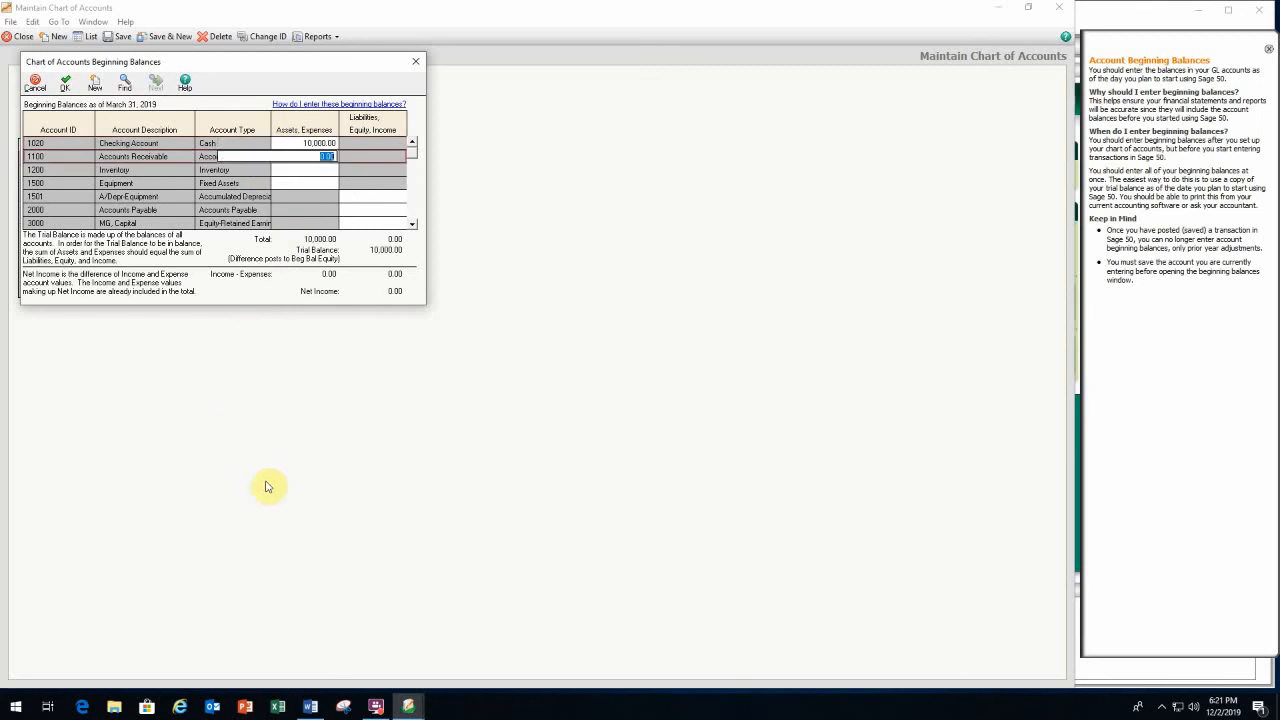
click(311, 707)
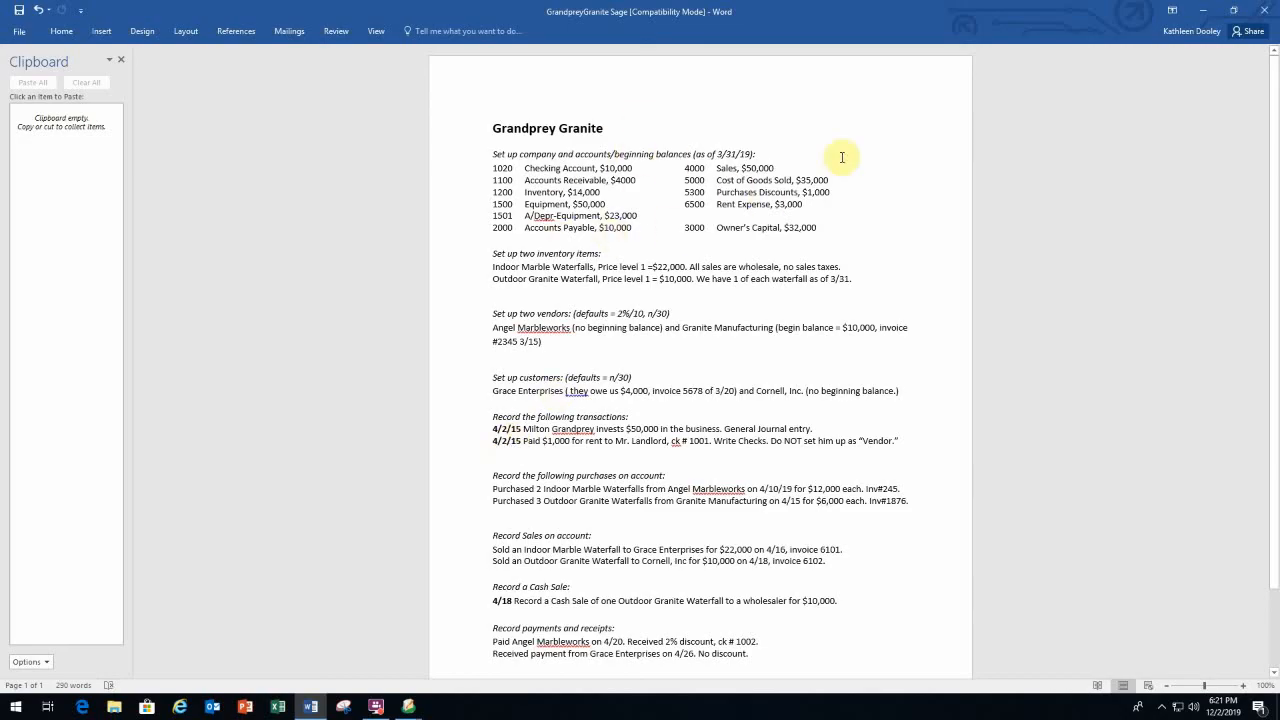
click(1202, 10)
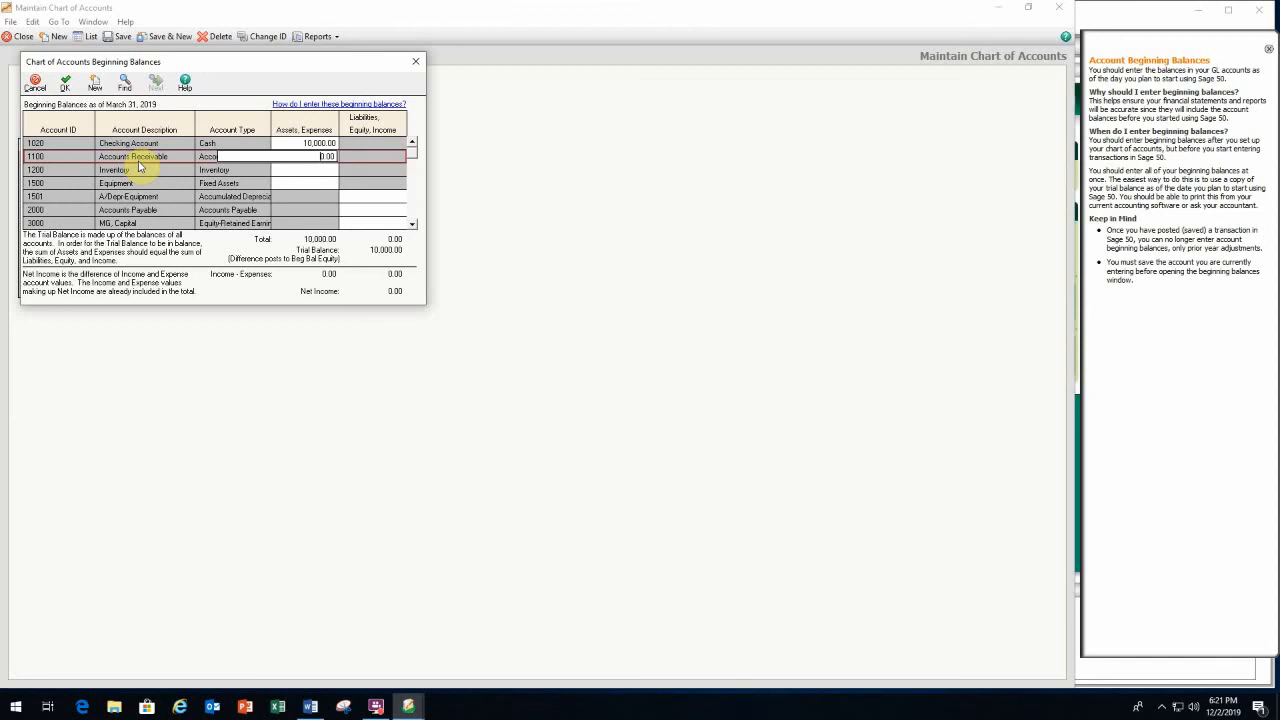
text(400)
Enter beginning balances of 14,000 for Inventory and 50,000 for Equipment.
click(323, 170)
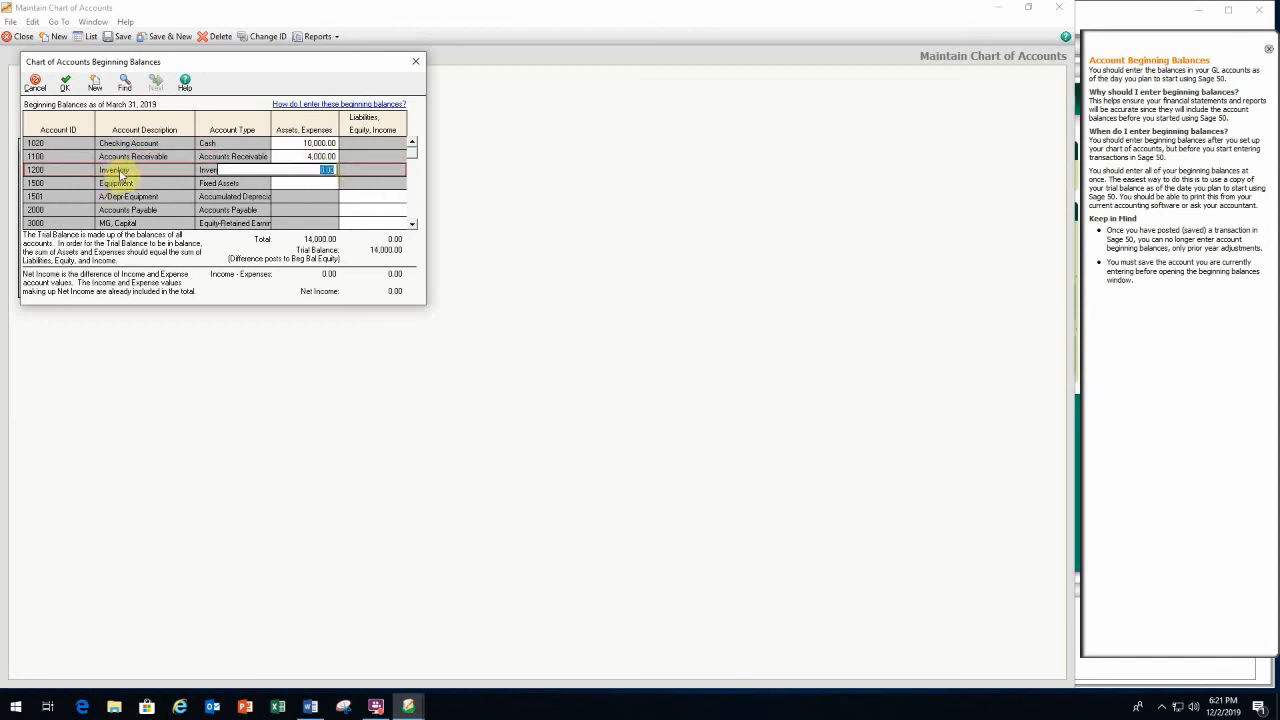
text(14000)
click(300, 184)
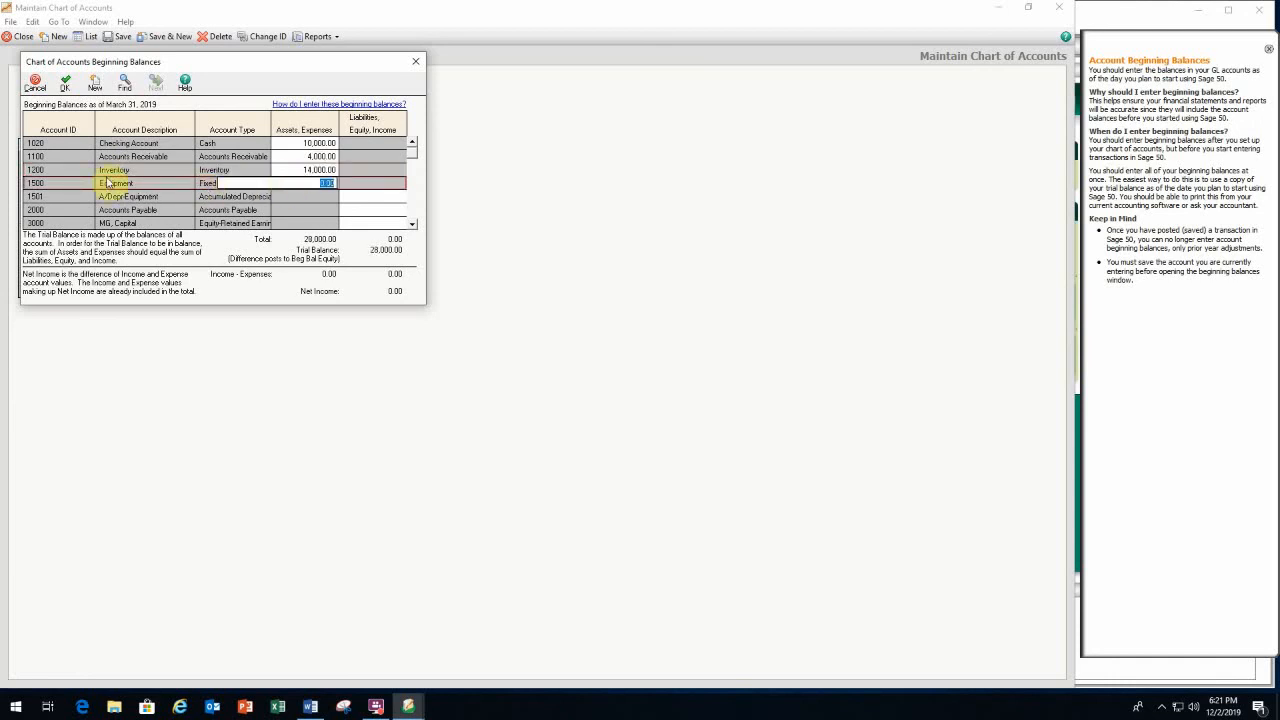
text(50,000)
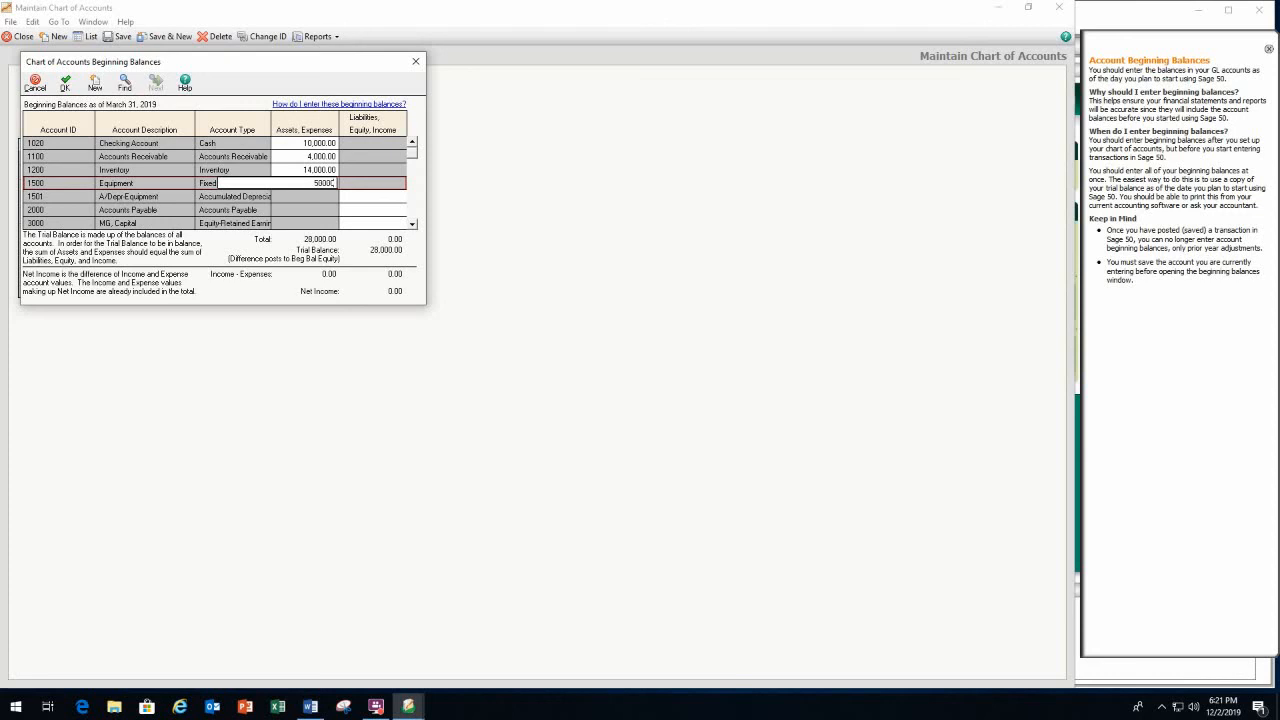
Enter beginning balances of 23,000 for A/Depr-Equipment and 10,000 for Accounts Payable.
click(358, 197)
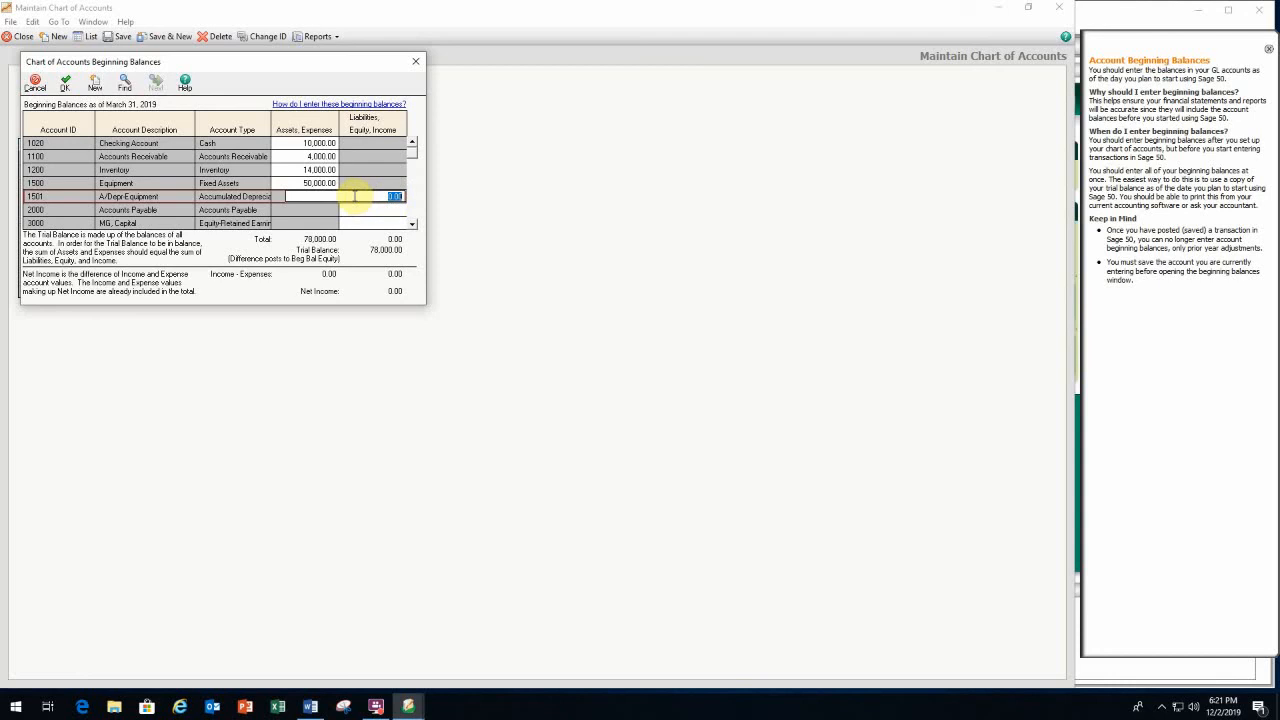
text(23000)
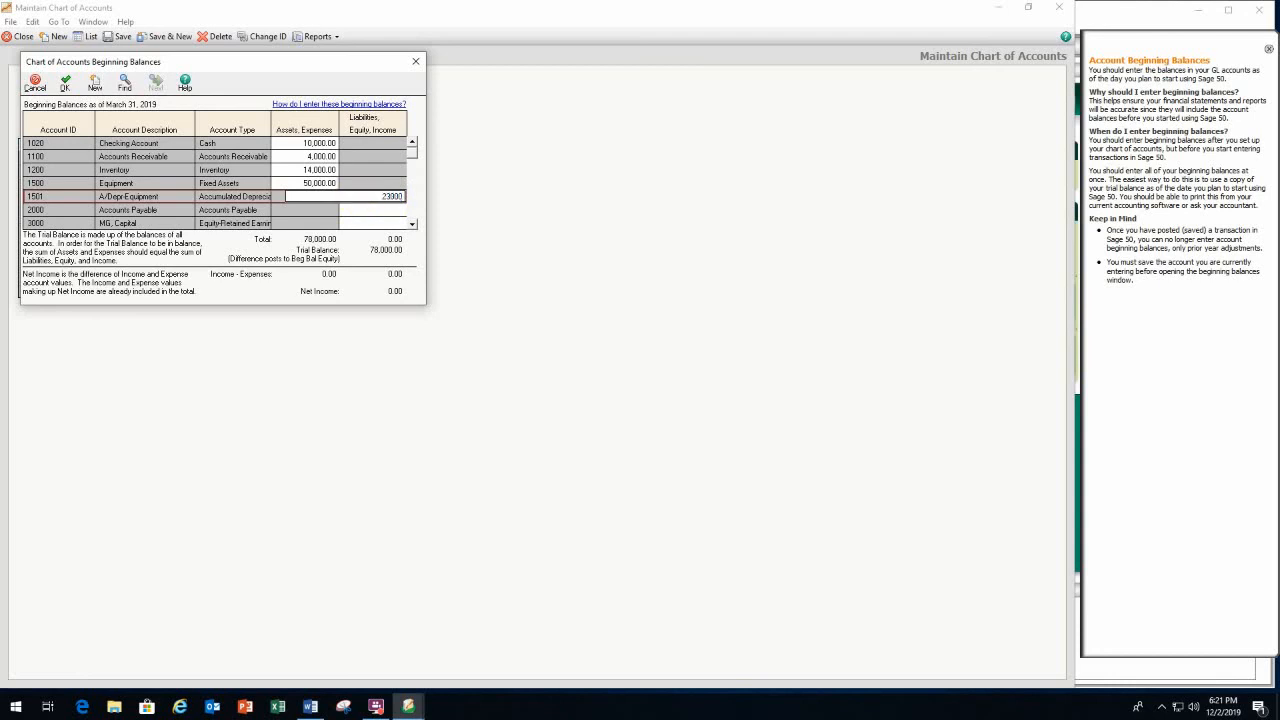
key(Return)
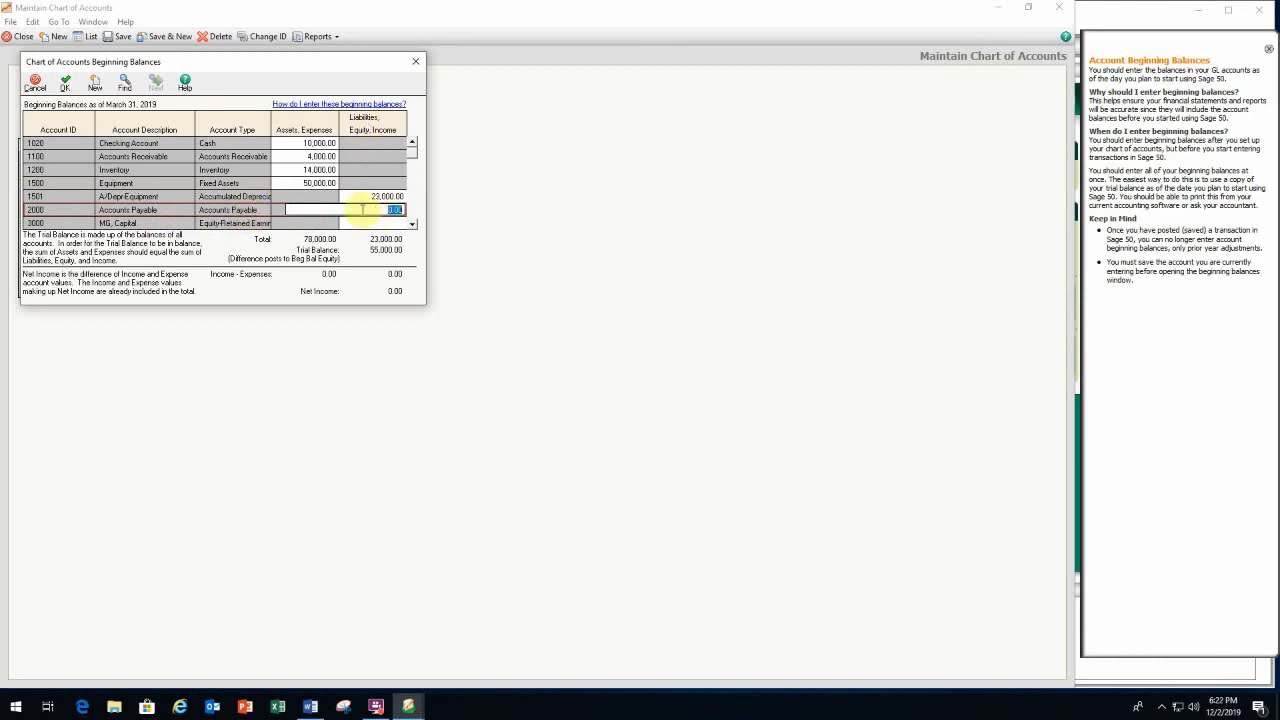
text(10,00)
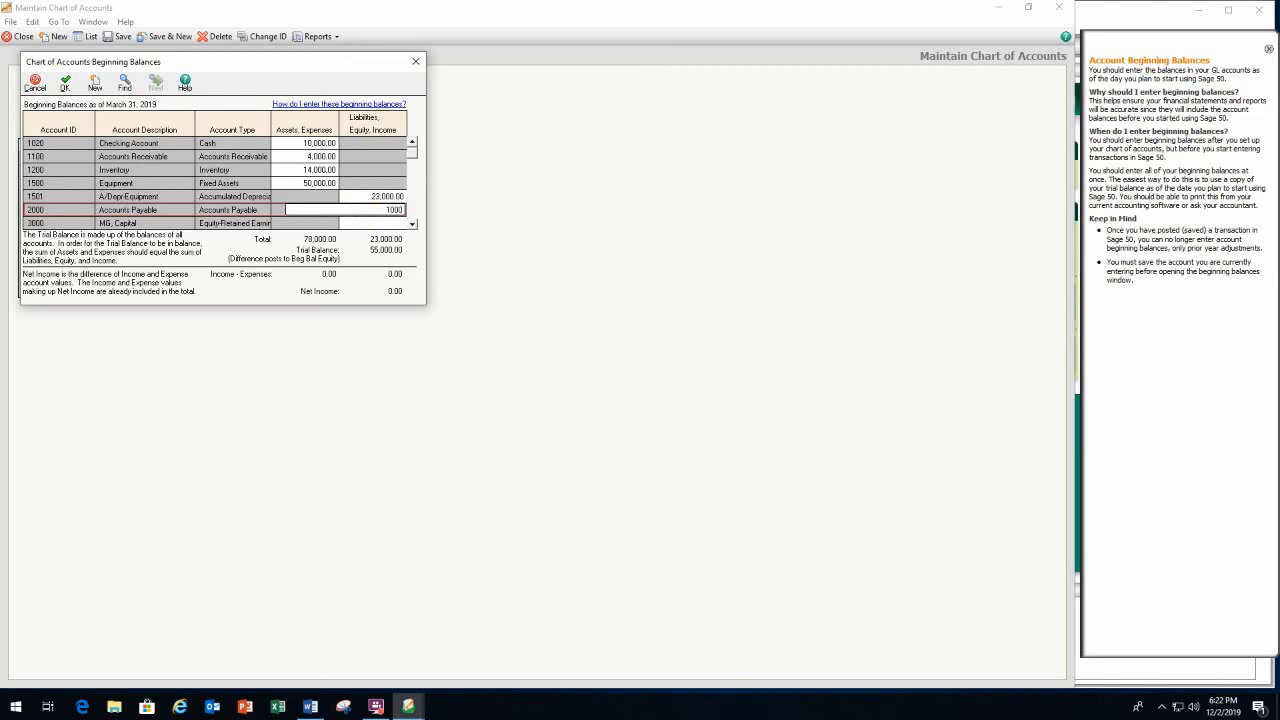
text(0)
key(Return)
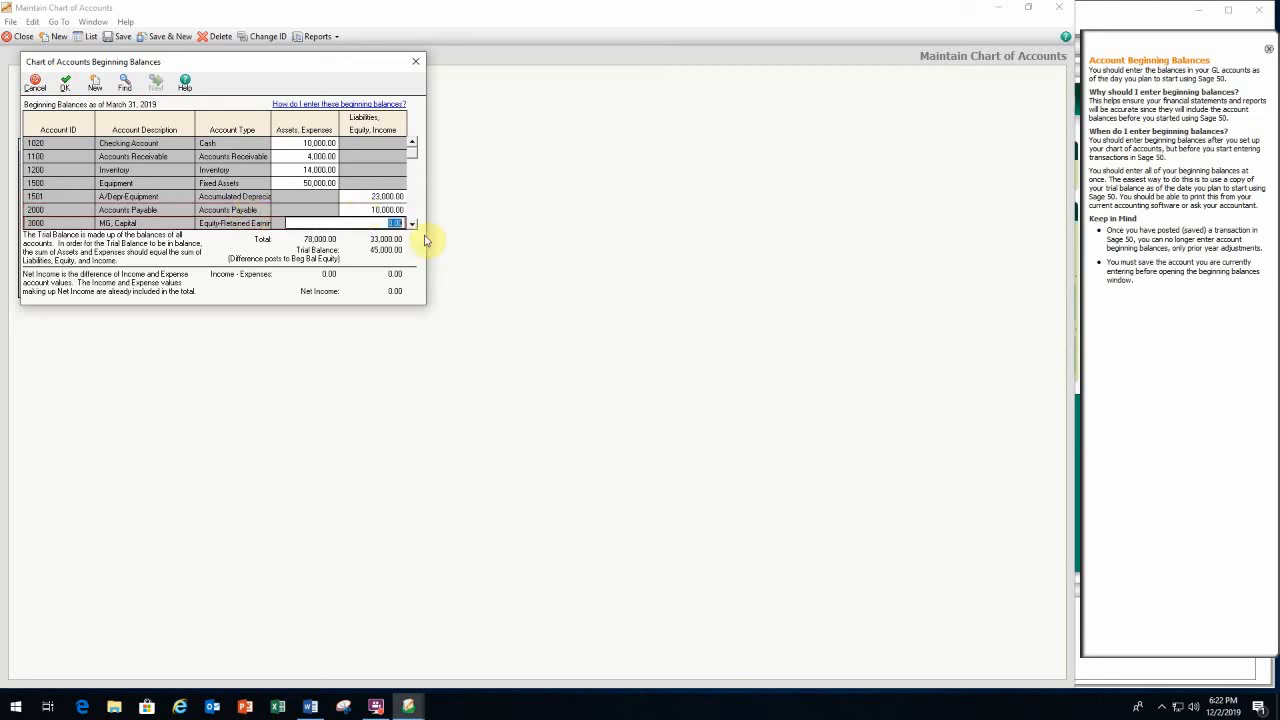
Enter beginning balances of 32,000 for MG, Capital, 50,000 for Sales and 35,000 for Cost of Goods Sold.
text(4200)
key(Return)
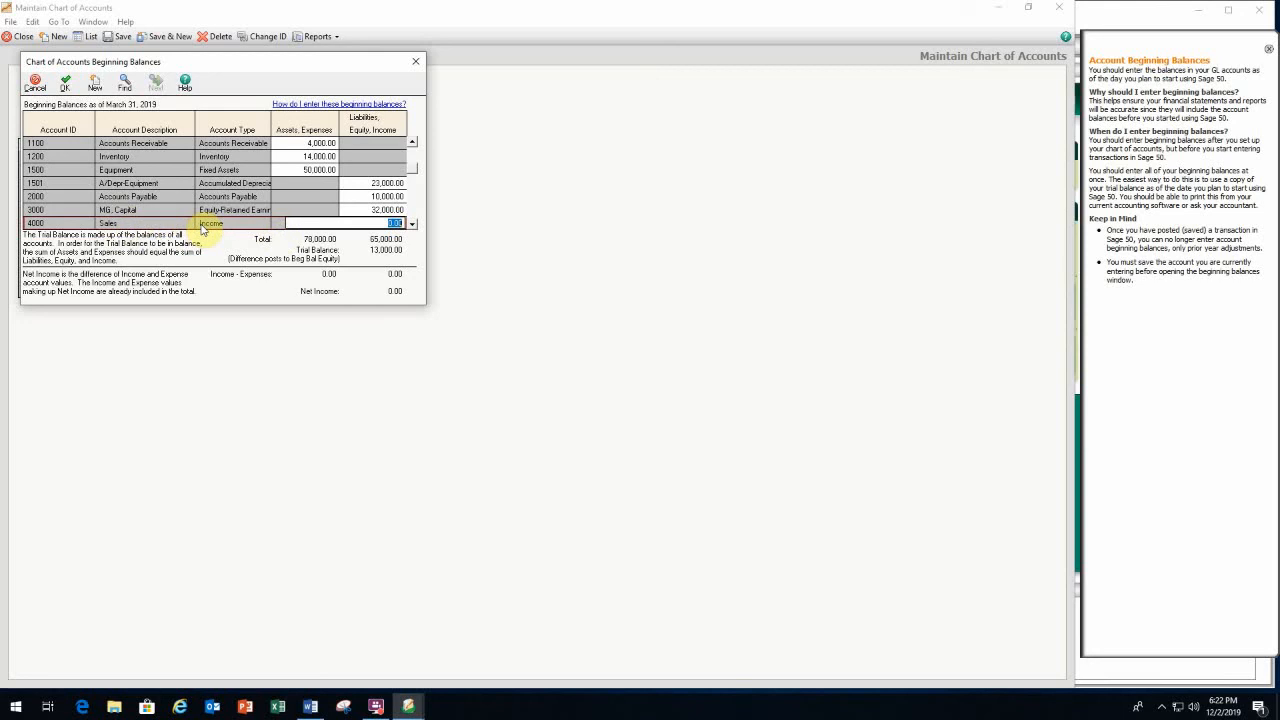
text(5)
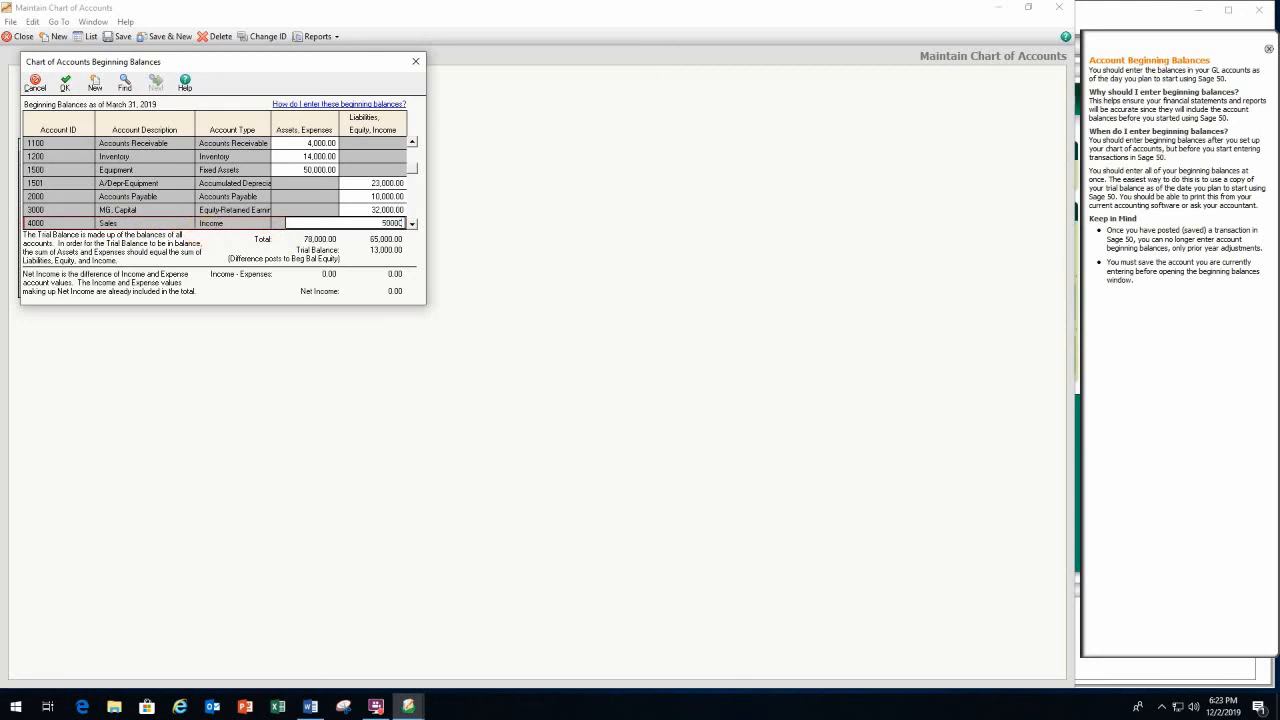
text(0,000)
key(Return)
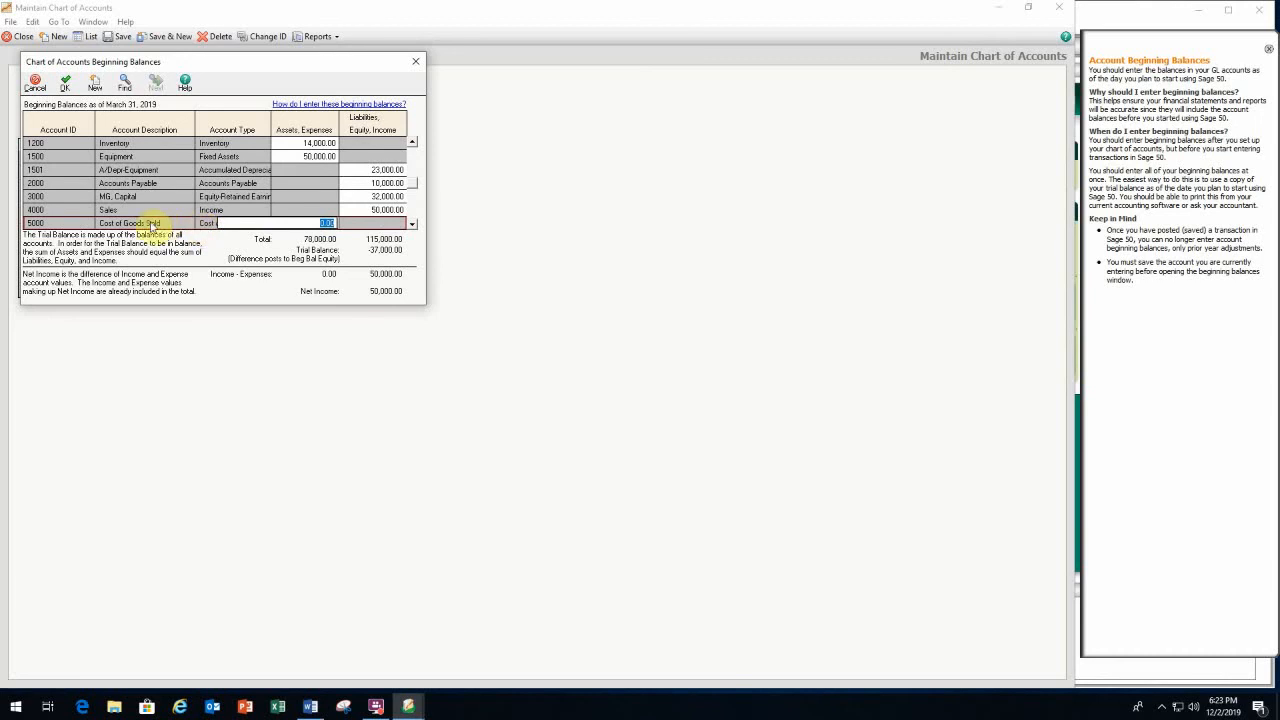
text(35000)
key(Return)
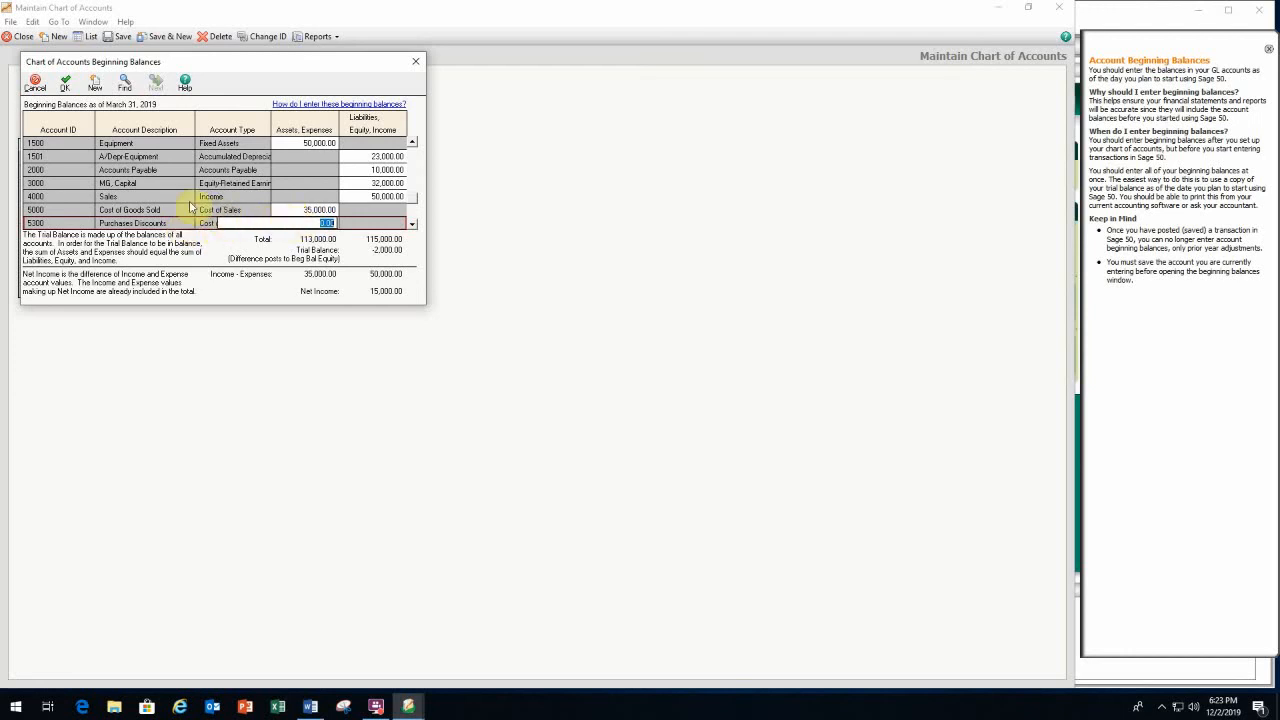
Enter beginning balances of -1,000 for Purchases Discounts and 3,000 for Rent Expense, and accept the beginning balances.
key(BackSpace)
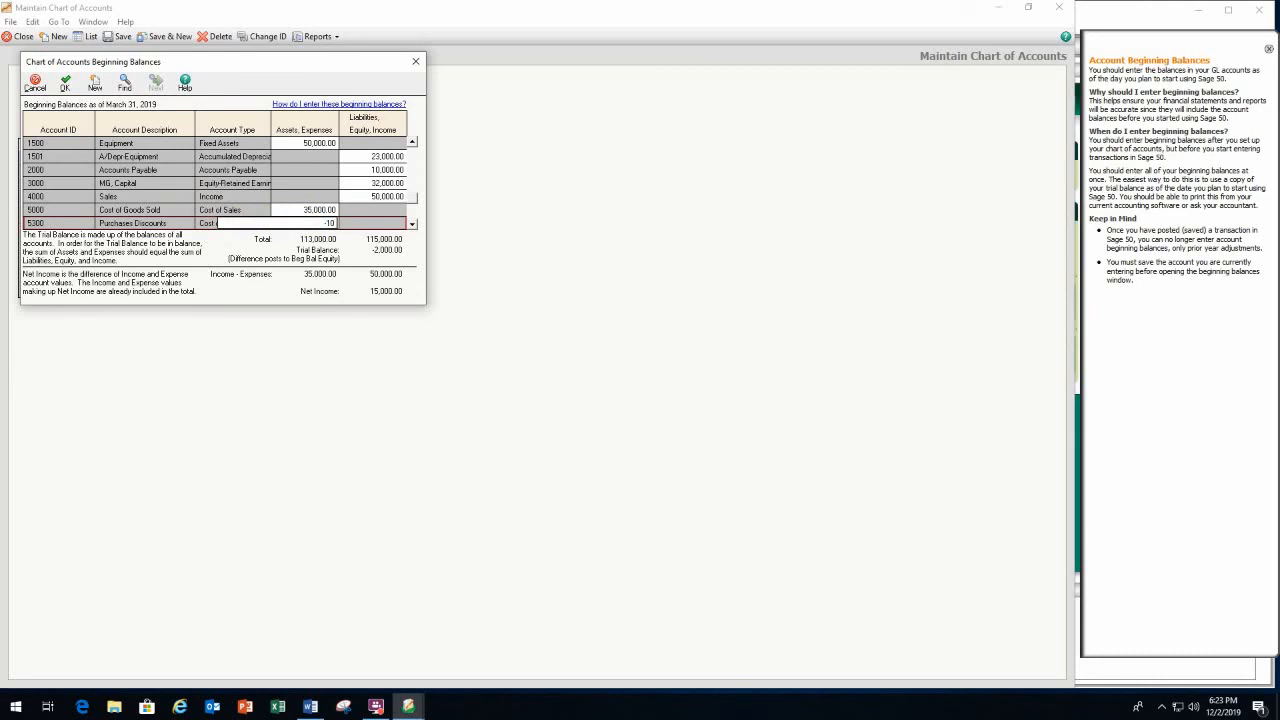
key(Return)
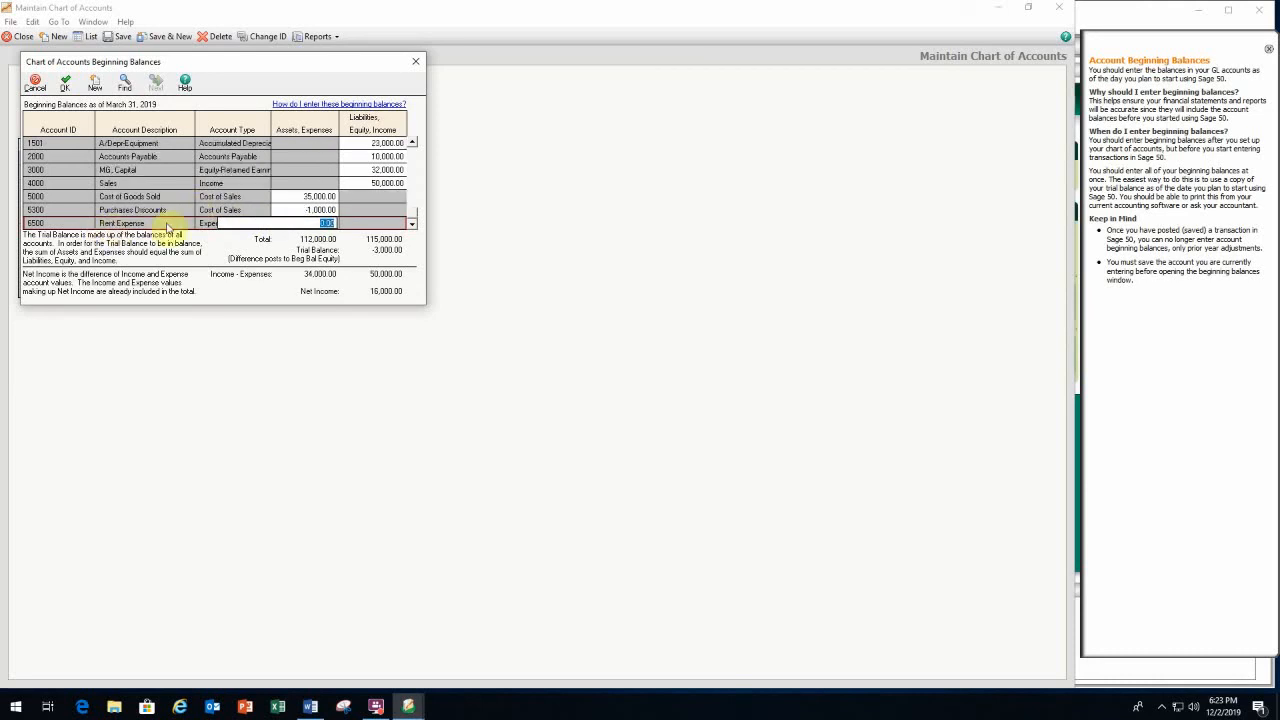
text(3,000)
click(168, 226)
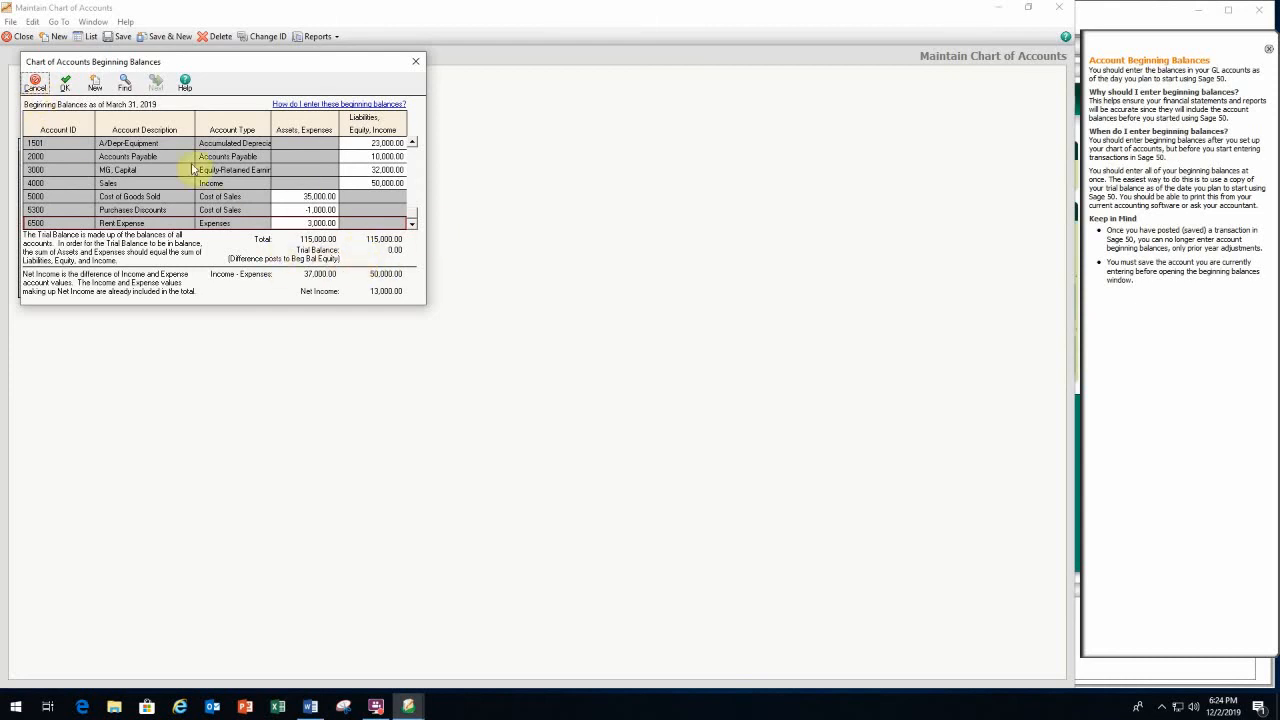
click(64, 86)
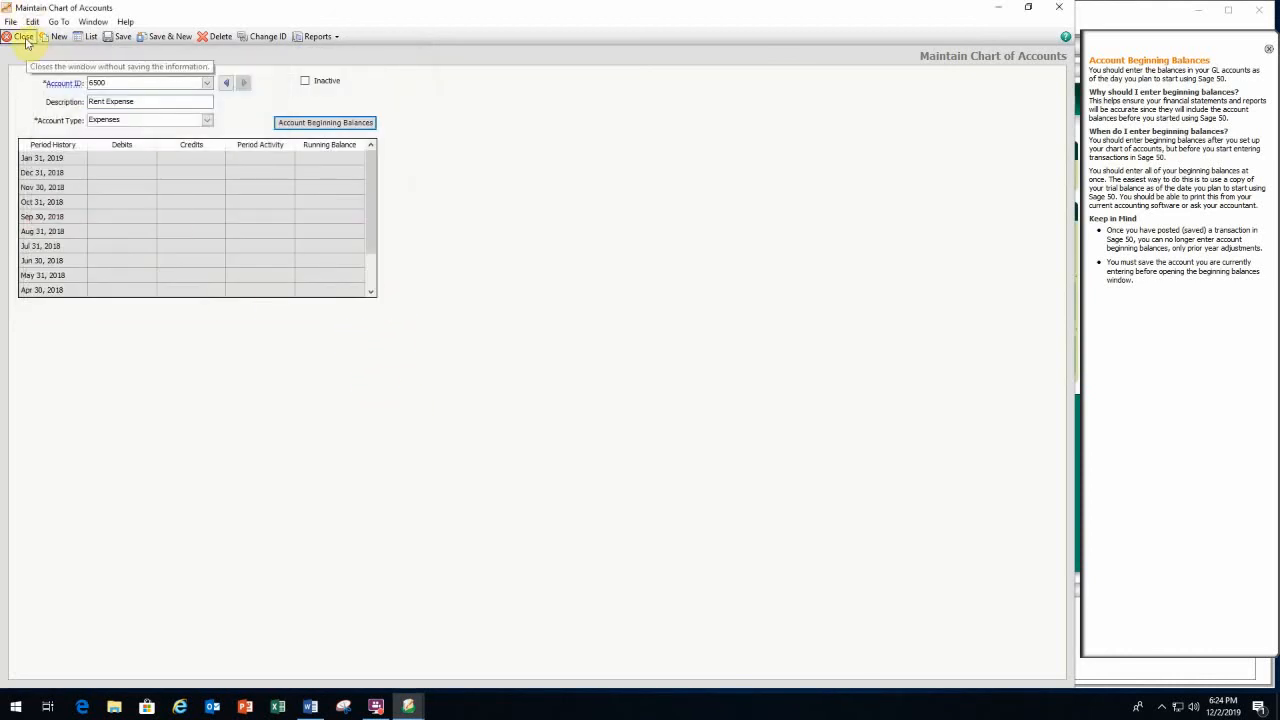
Display the Chart of Accounts report to review the account list, and close the report.
click(335, 38)
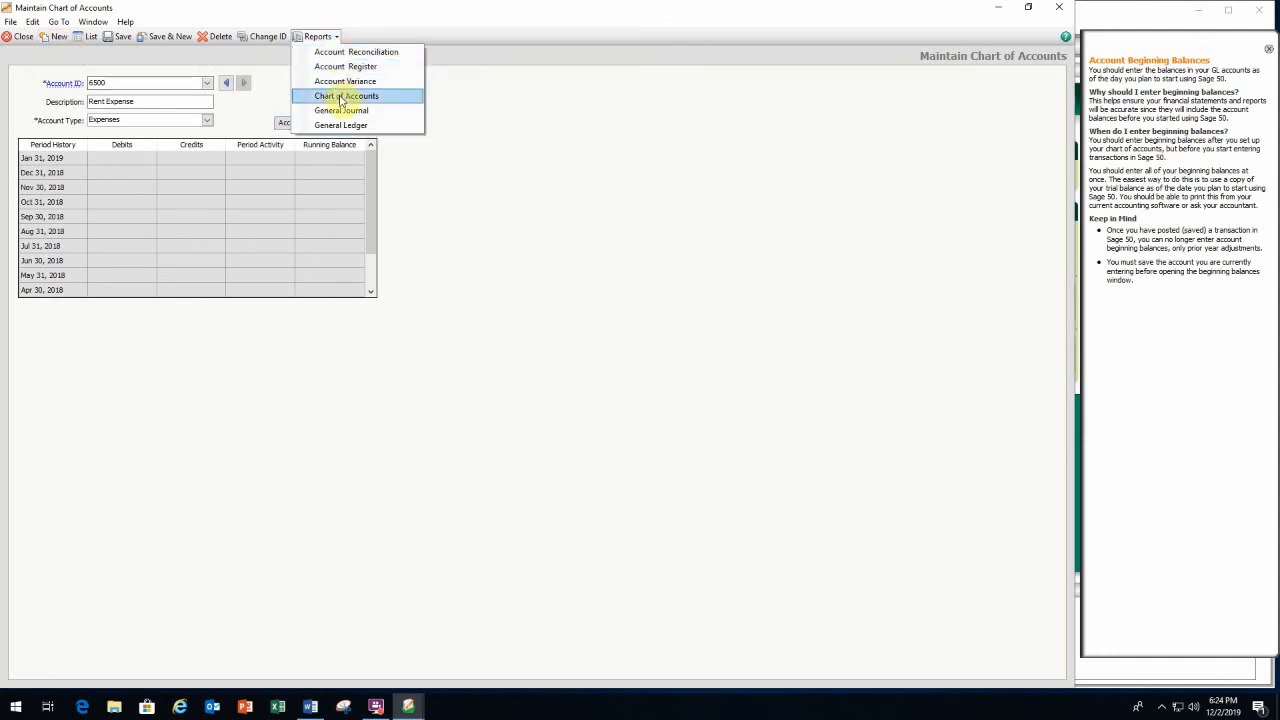
click(341, 97)
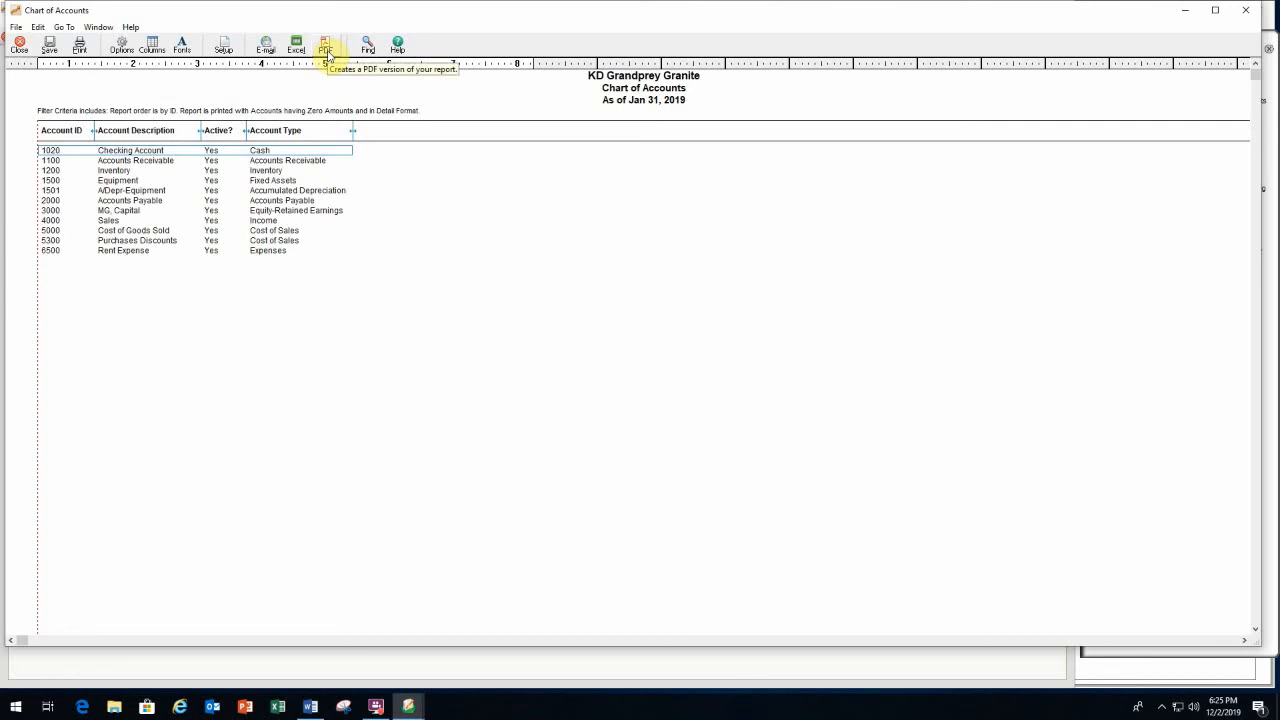
click(20, 46)
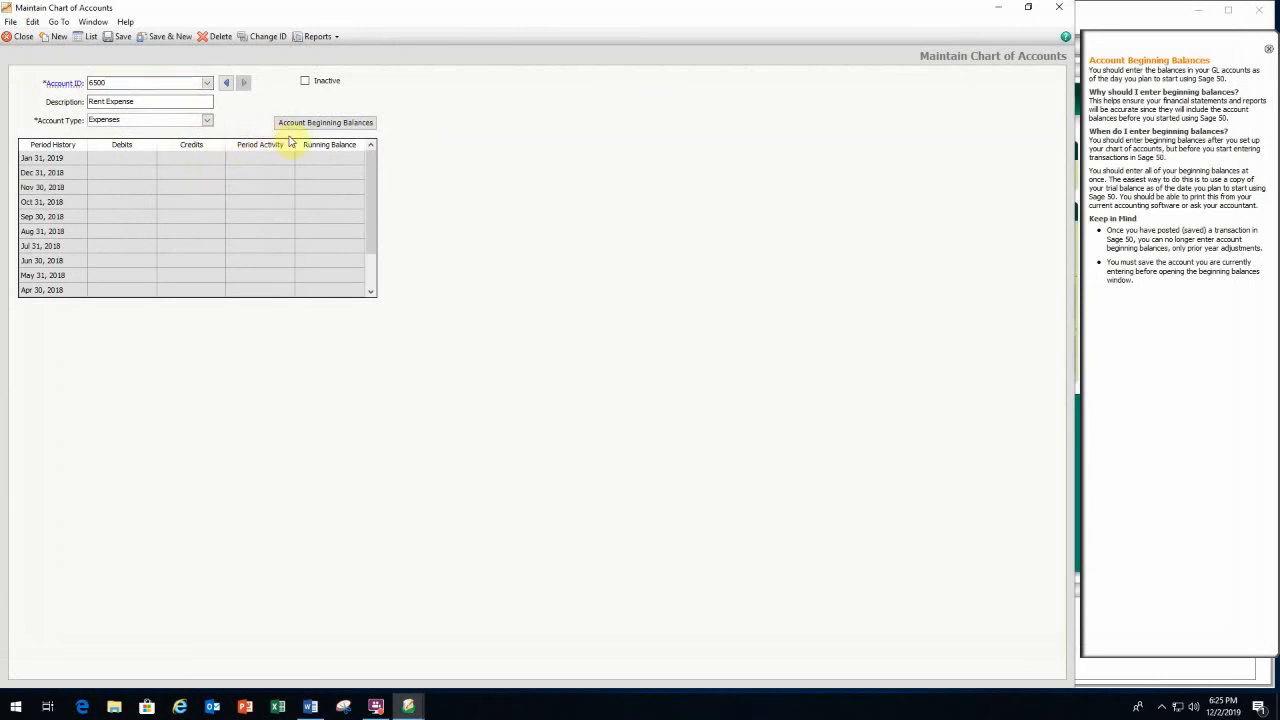
Leave chart of accounts maintenance and open the General Ledger reports list.
click(23, 39)
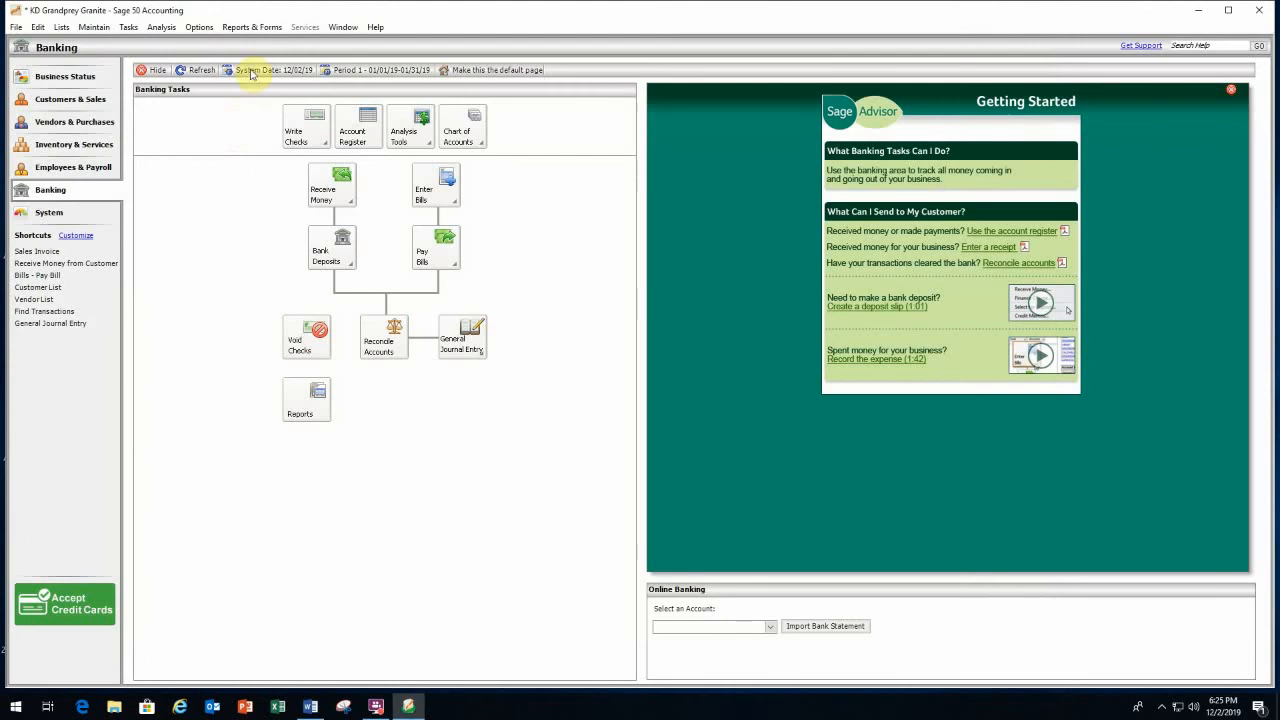
click(238, 30)
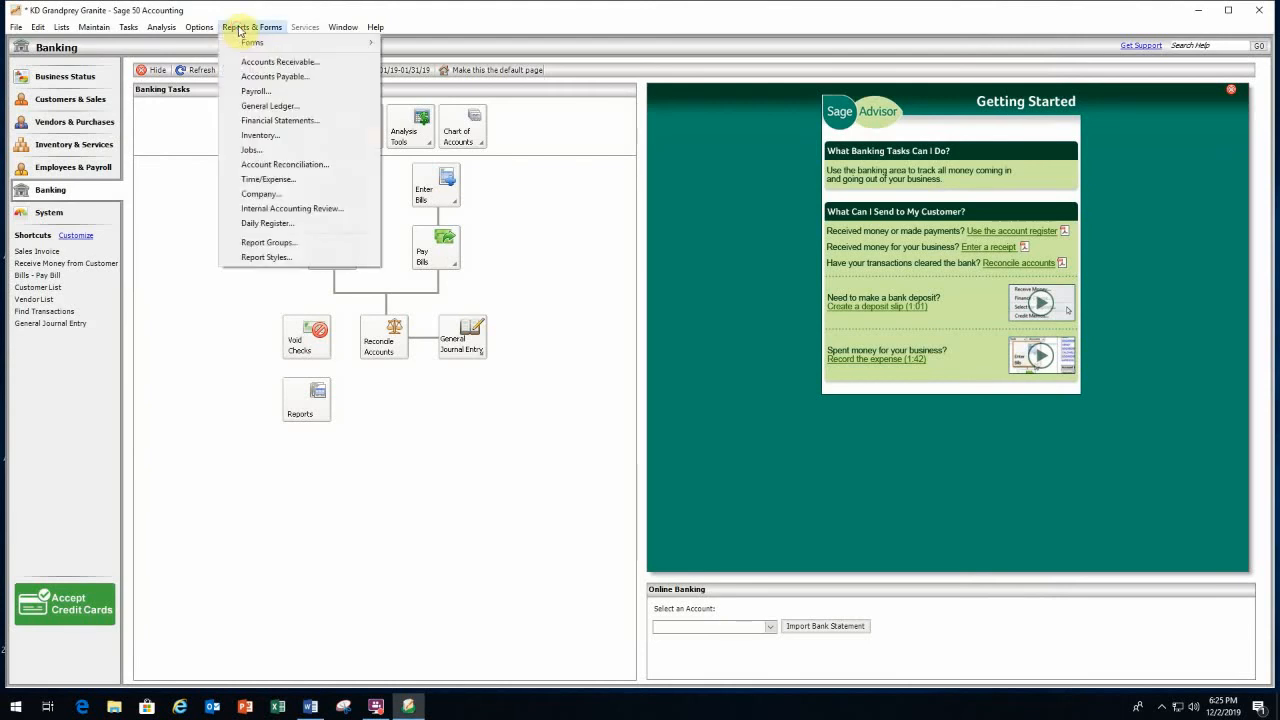
click(259, 106)
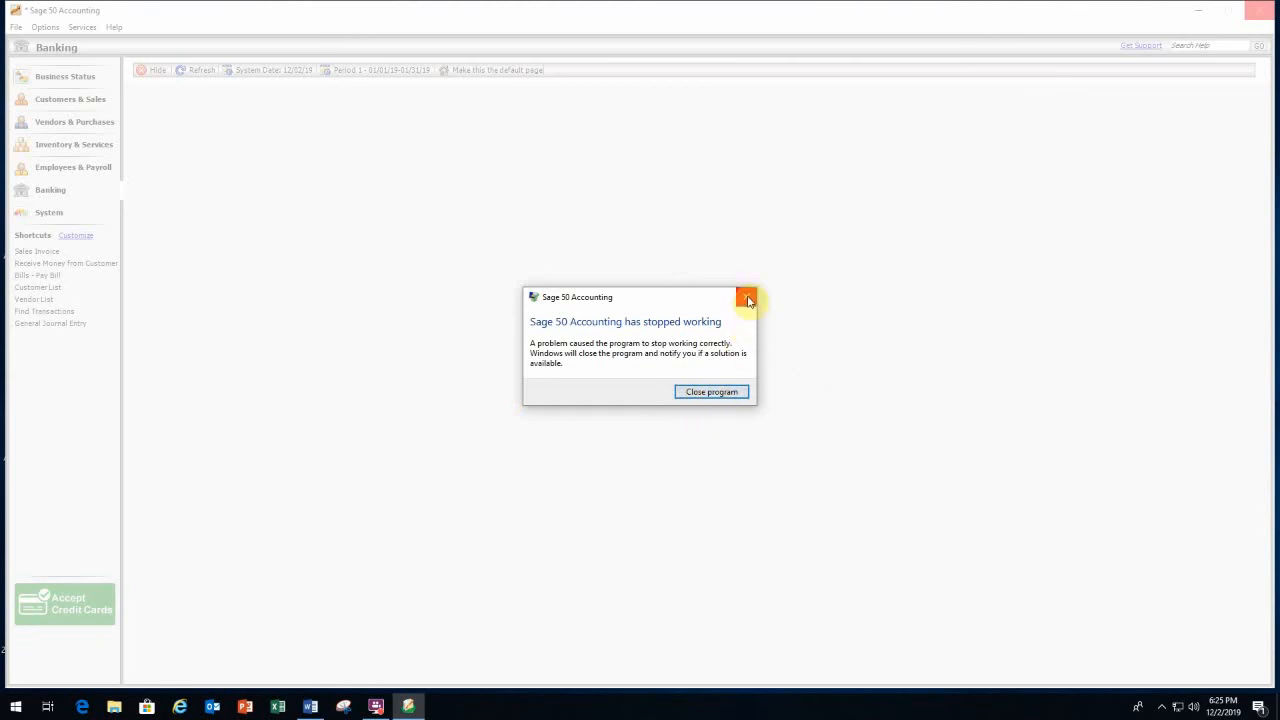
Dismiss the crashed program and relaunch Sage 50 Accounting 2016 from the desktop.
click(747, 300)
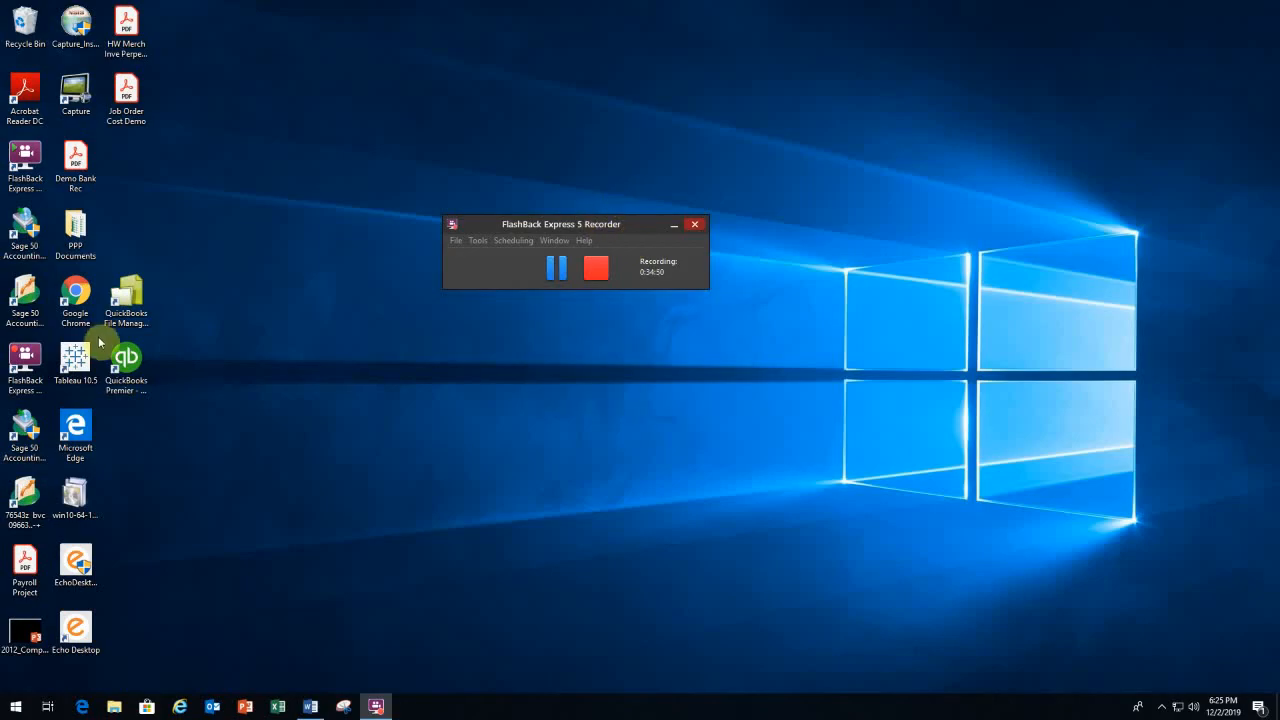
double_click(22, 312)
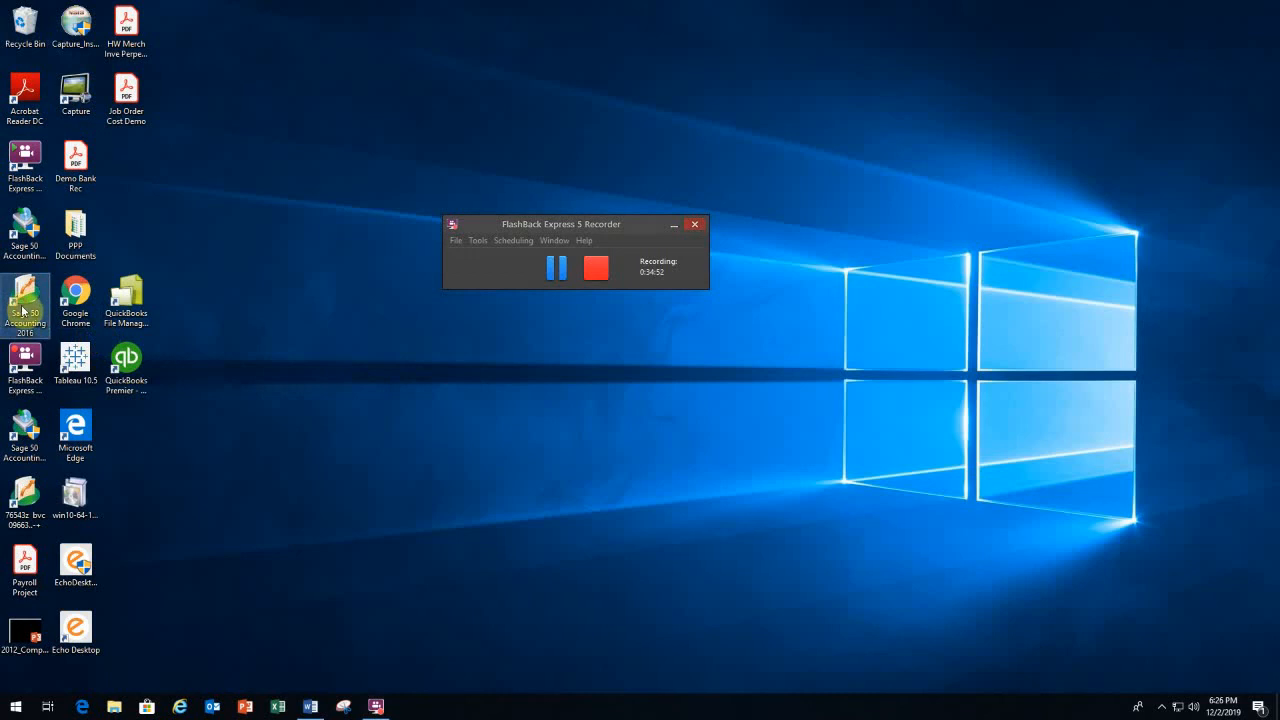